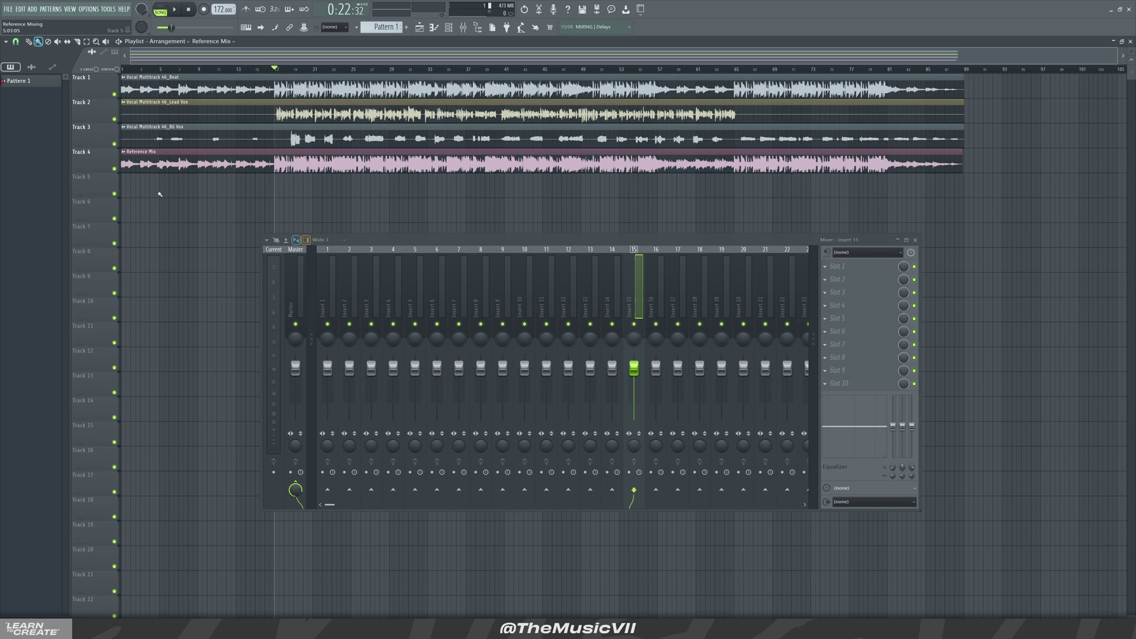
Step: Solo the Reference Mix track, play it from about bar 15, stop, and unsolo it
right_click(114, 169)
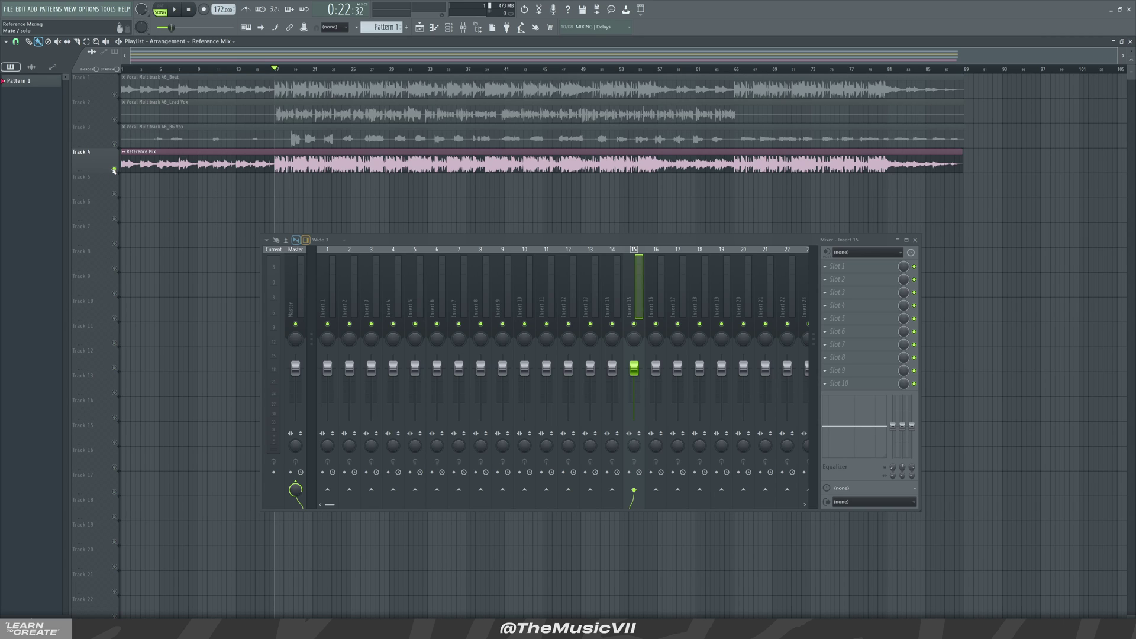
drag(264, 74, 258, 74)
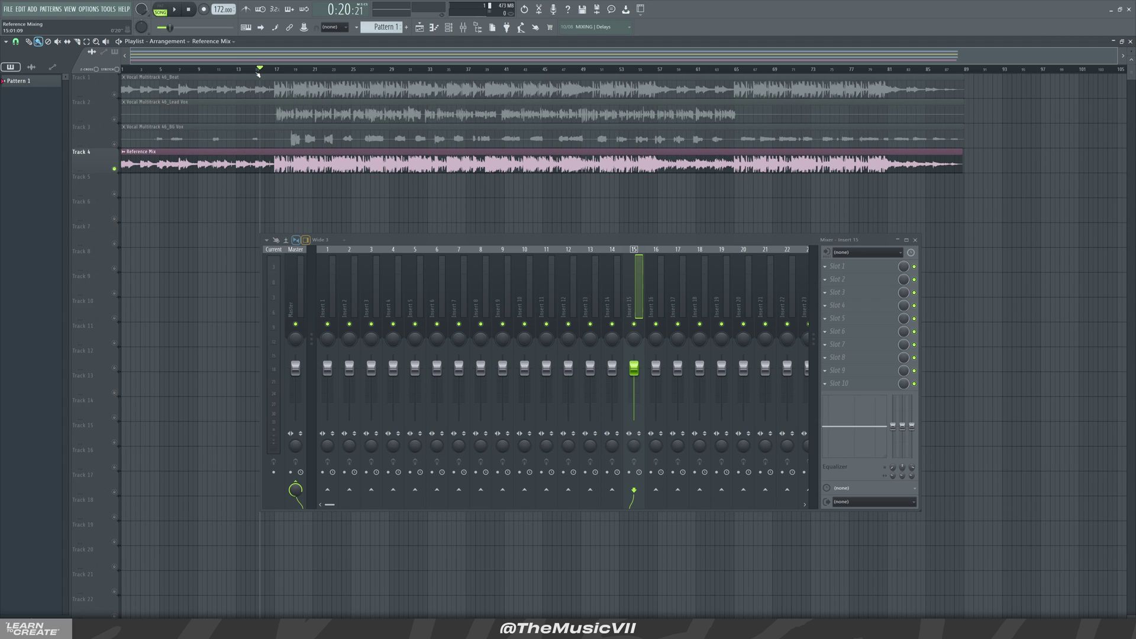
key(space)
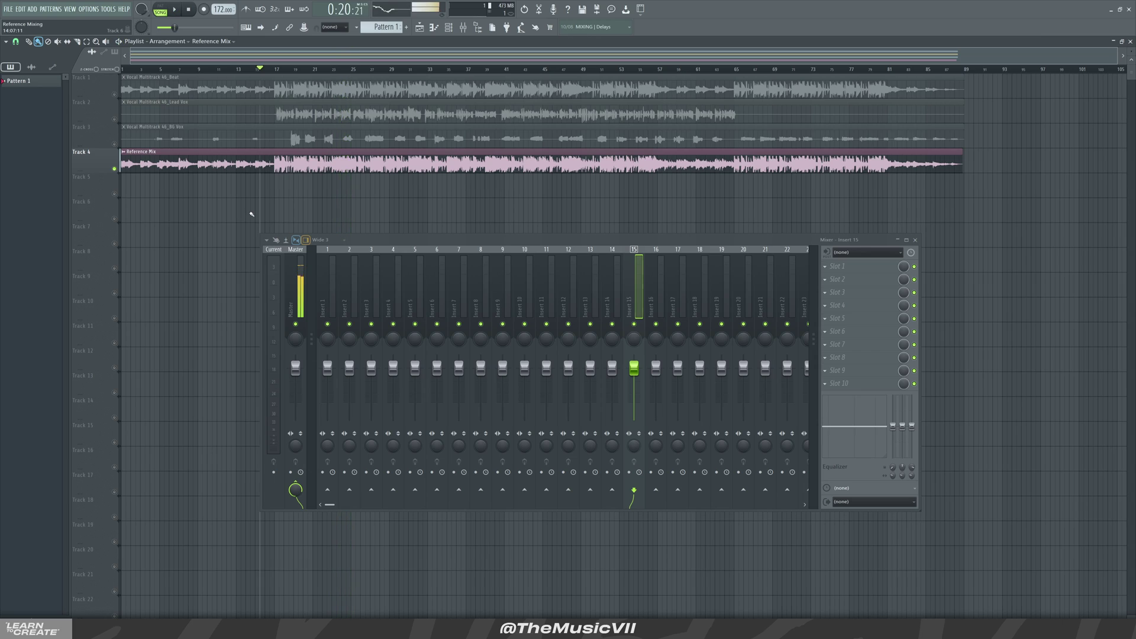
key(space)
right_click(113, 169)
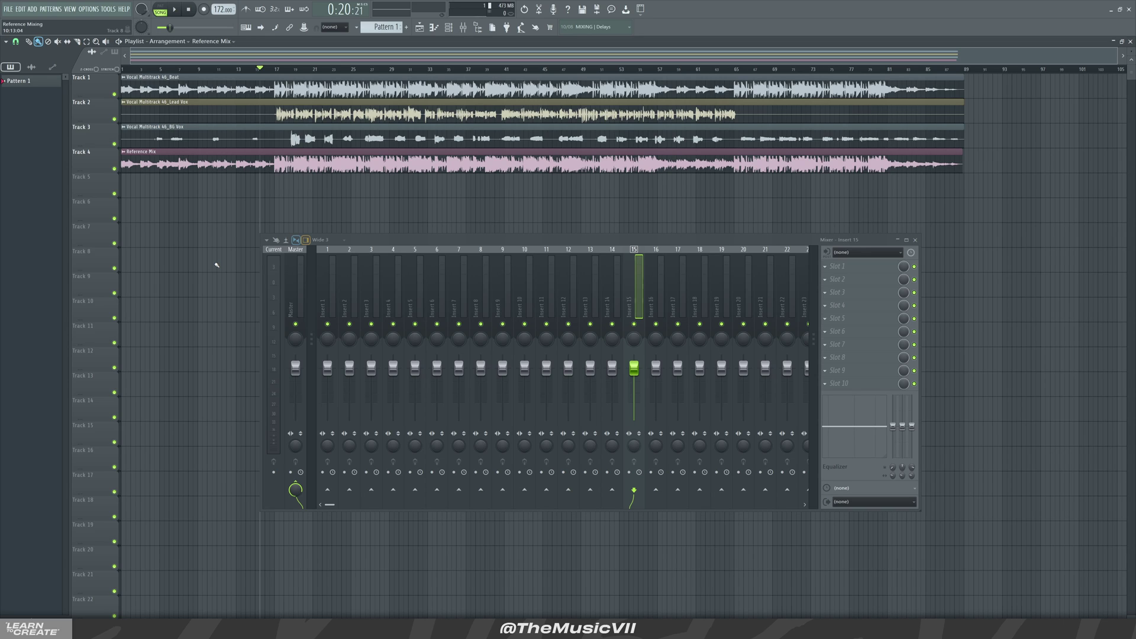
Step: Solo the Reference Mix again, play it from shortly before bar 17, stop, and restore all tracks
right_click(115, 169)
click(265, 71)
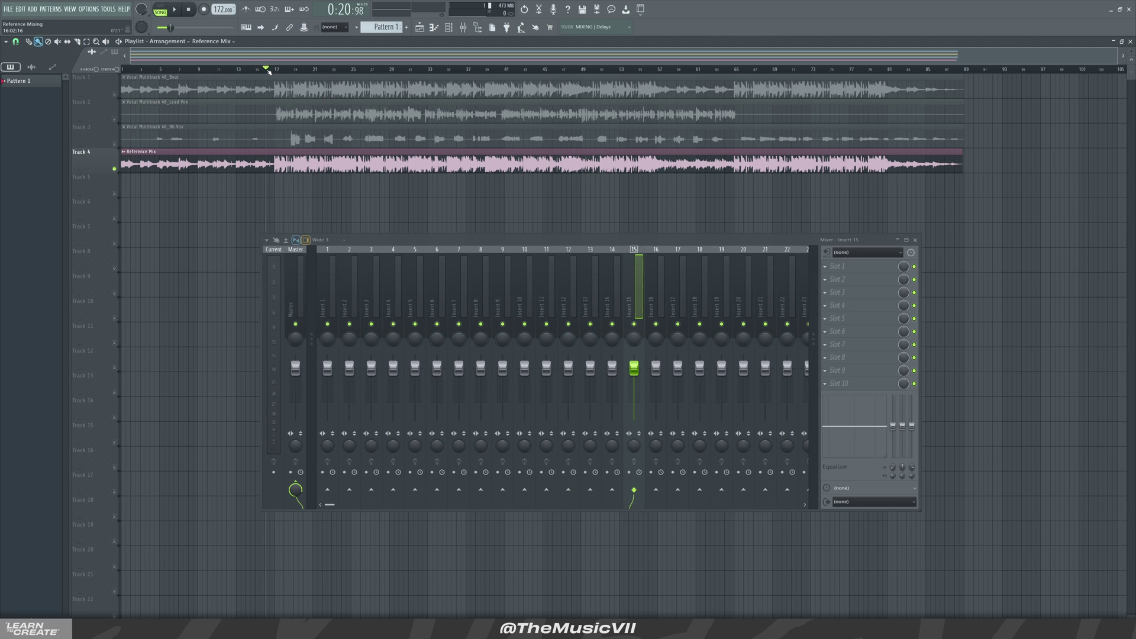
right_click(115, 169)
right_click(115, 169)
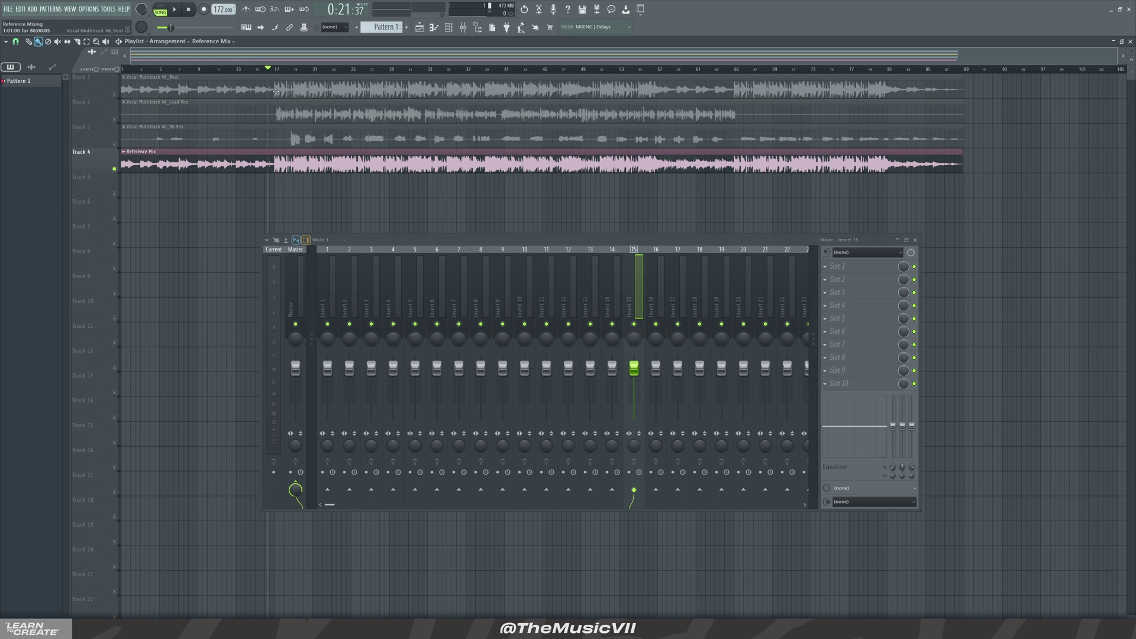
key(space)
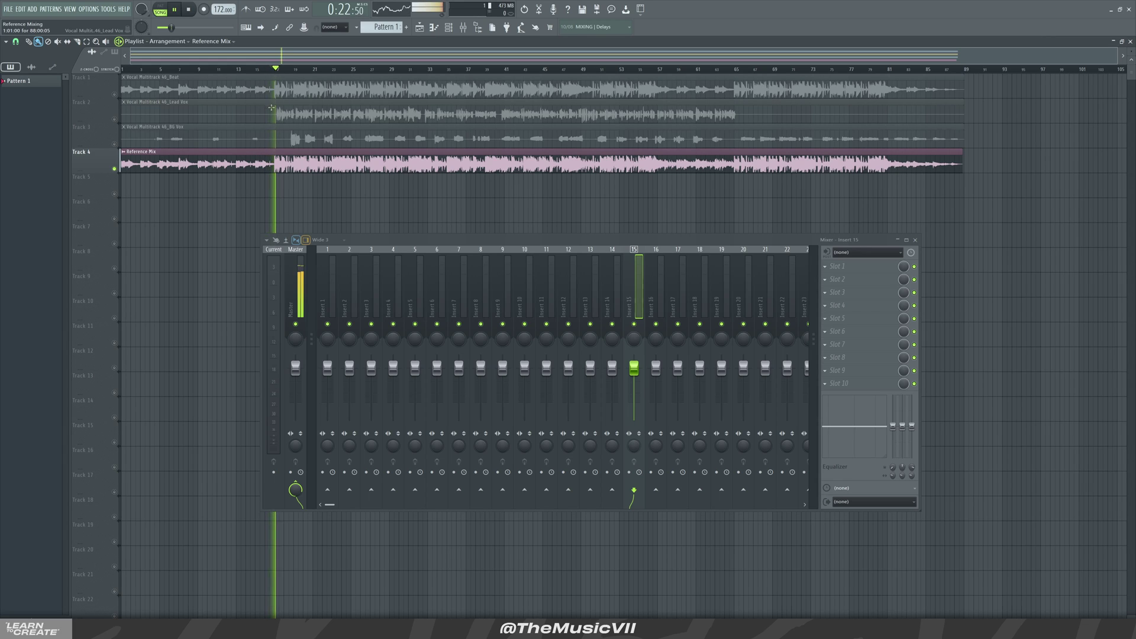
key(space)
right_click(115, 168)
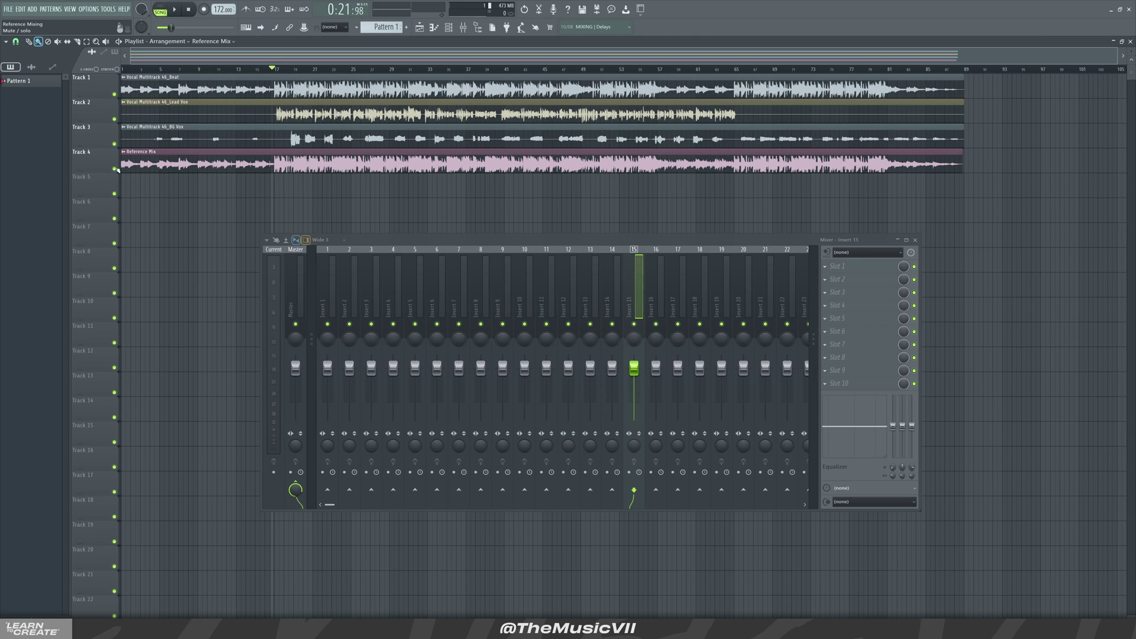
Step: Mute the Reference Mix clip on track 4 and leave all playlist tracks unsoloed
click(182, 69)
ctrl+click(115, 169)
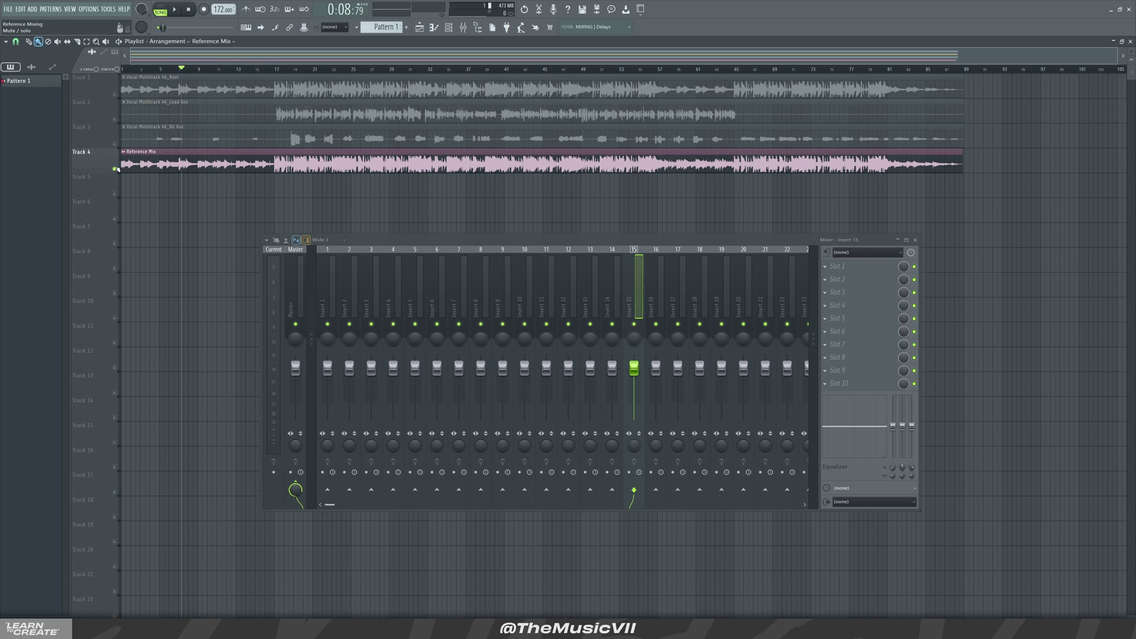
key(t)
click(123, 167)
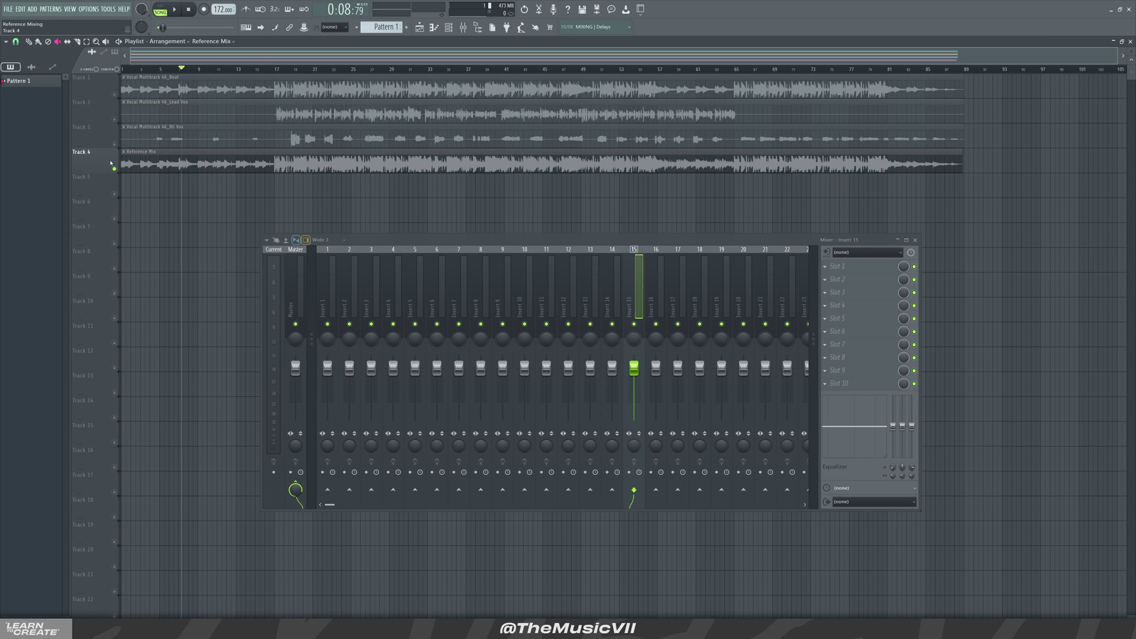
right_click(115, 168)
Step: Play the Beat, Lead Vox and BG Vox tracks together from just before bar 17, and stop
click(283, 69)
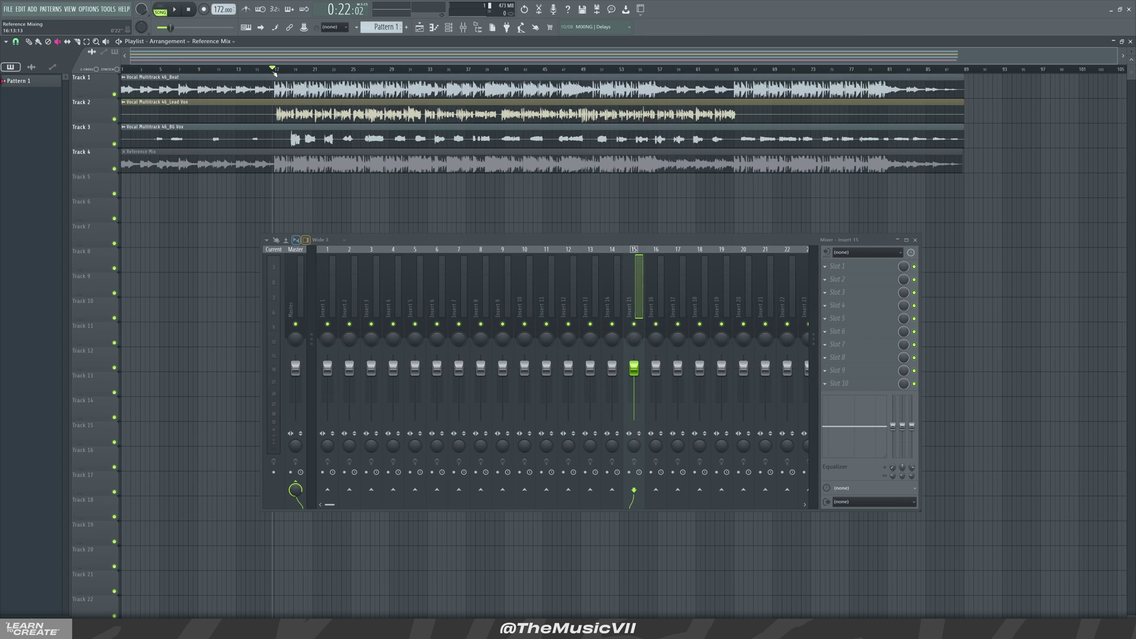
key(space)
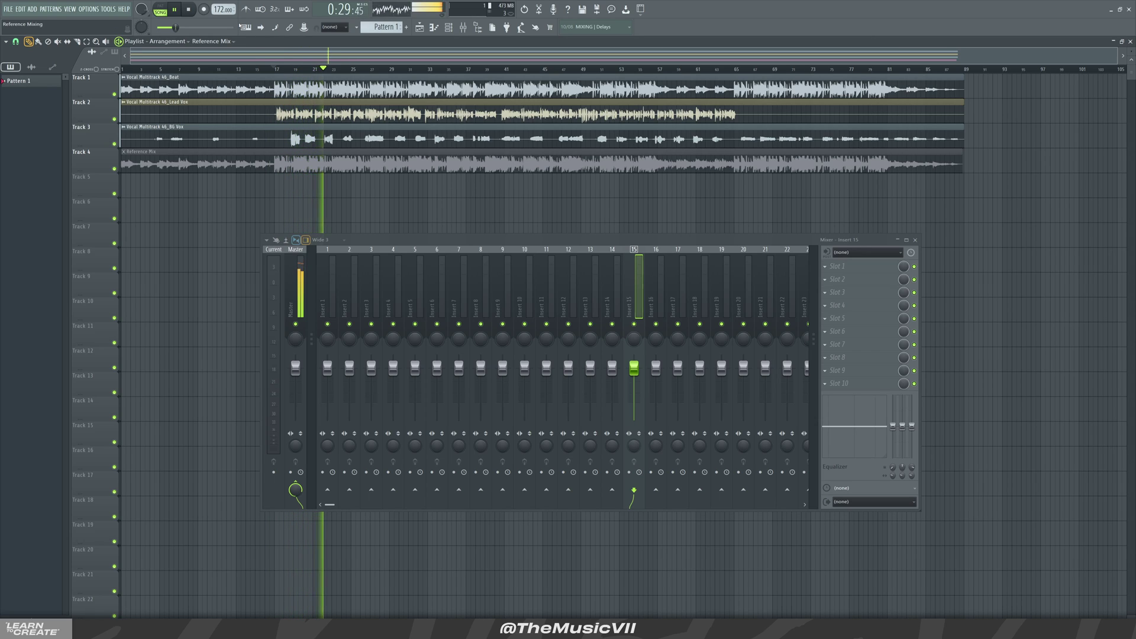
key(space)
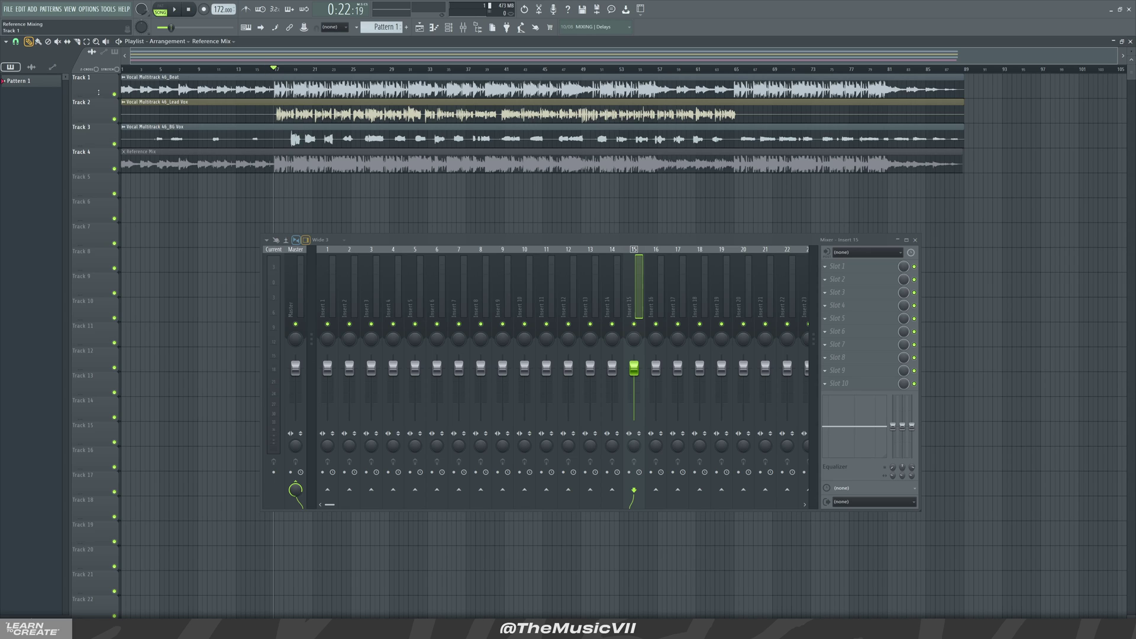
Step: Assign the Beat, Lead Vox and BG Vox clips to mixer tracks 2, 3 and 4
double_click(146, 93)
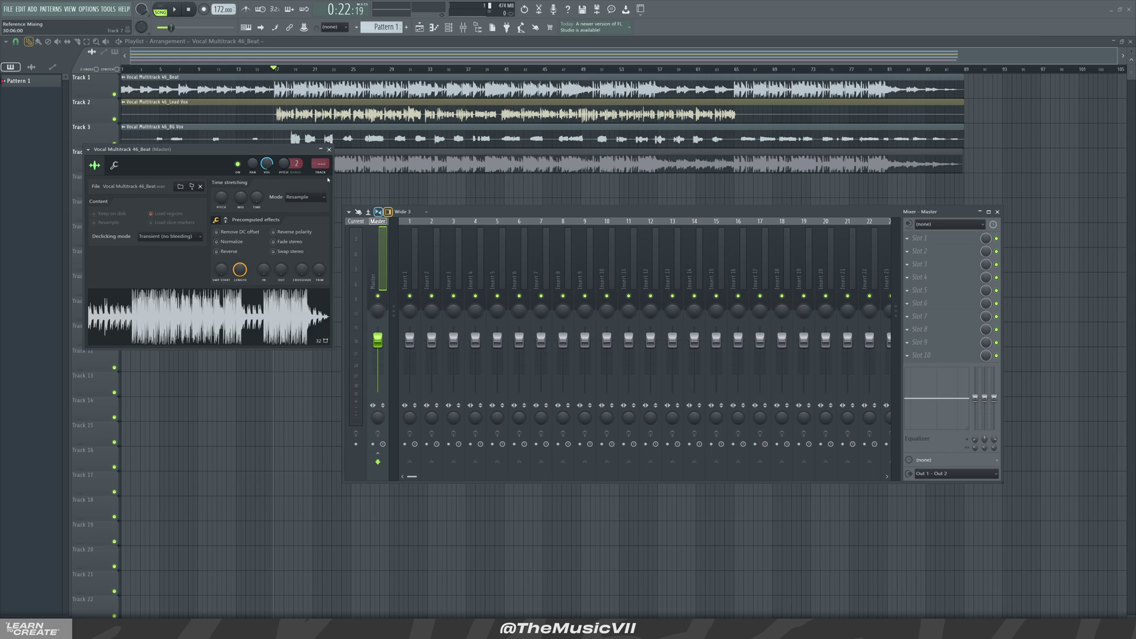
key(ctrl+l)
double_click(235, 112)
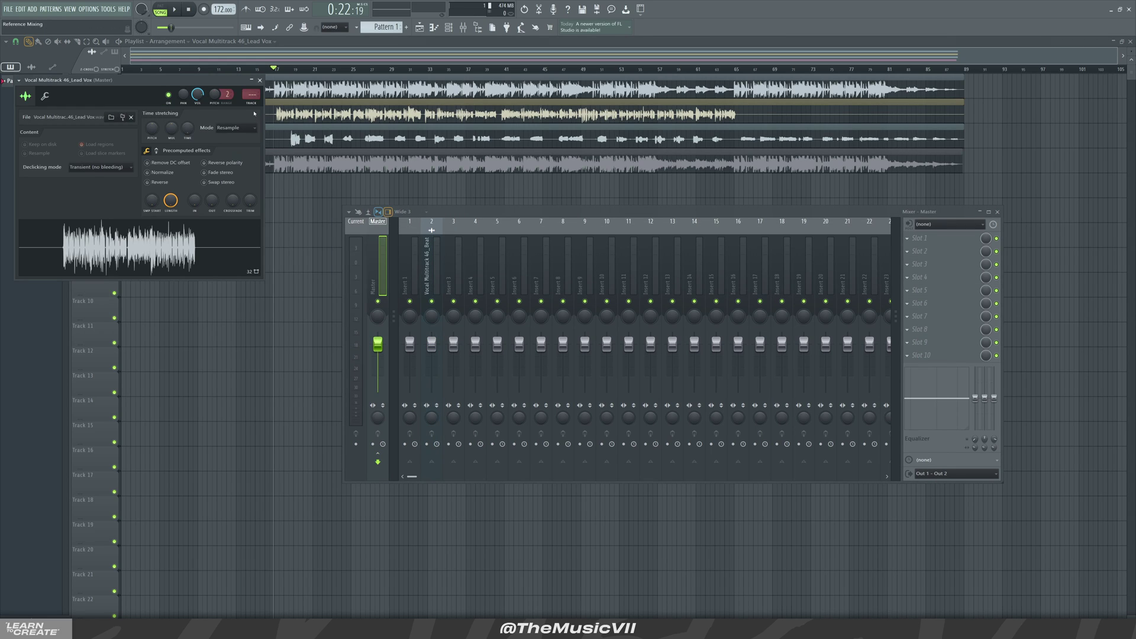
key(ctrl+l)
click(260, 80)
click(254, 136)
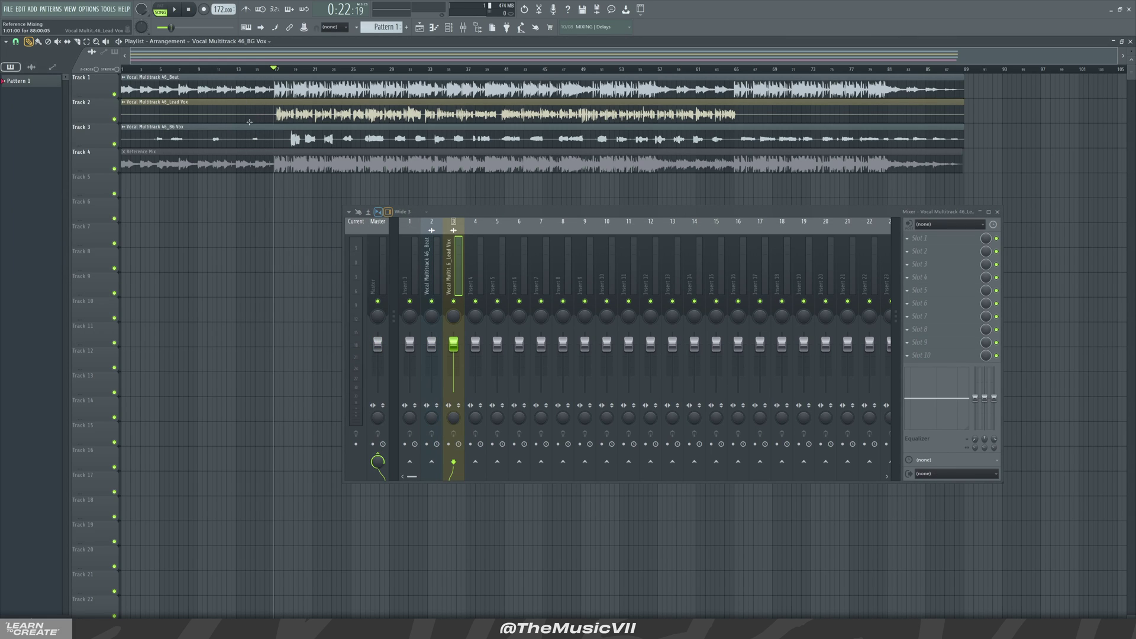
double_click(253, 137)
scroll(241, 84, up, 4)
Step: Move the Beat mixer track to insert 1 and rename the empty insert 2 as Vox Bus
click(431, 254)
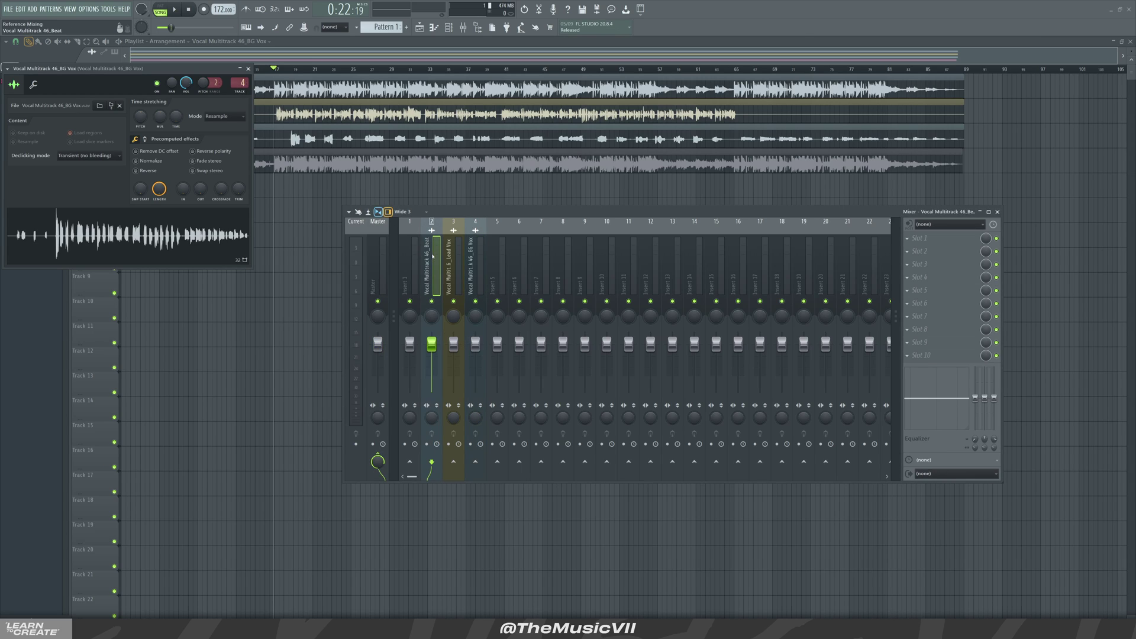
key(alt+Left)
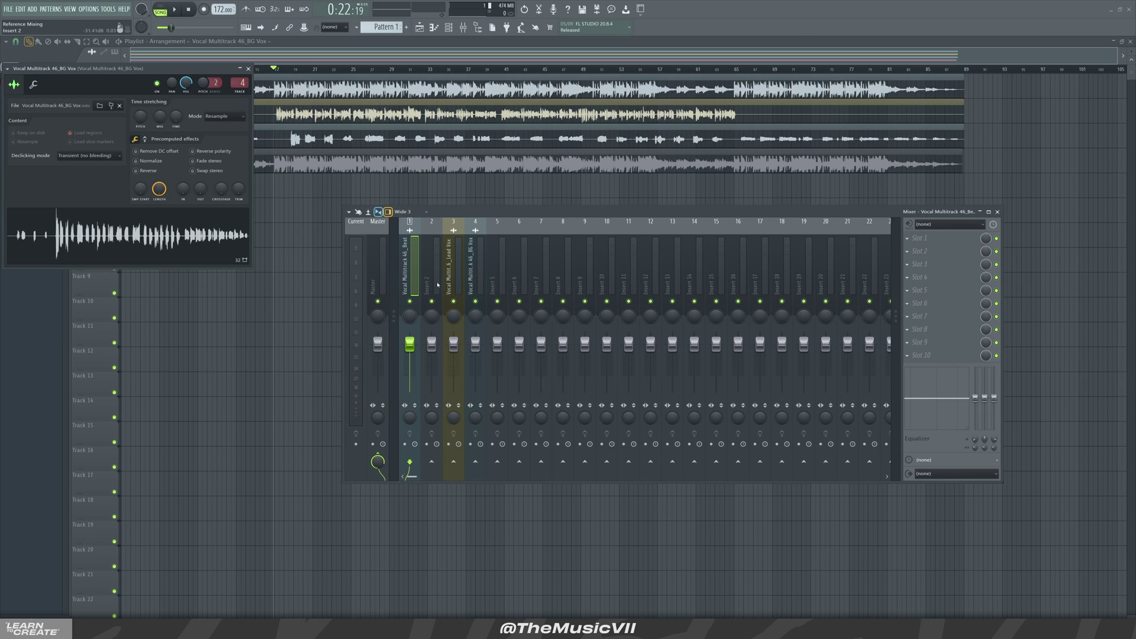
click(442, 225)
right_click(444, 219)
mouse_move(485, 260)
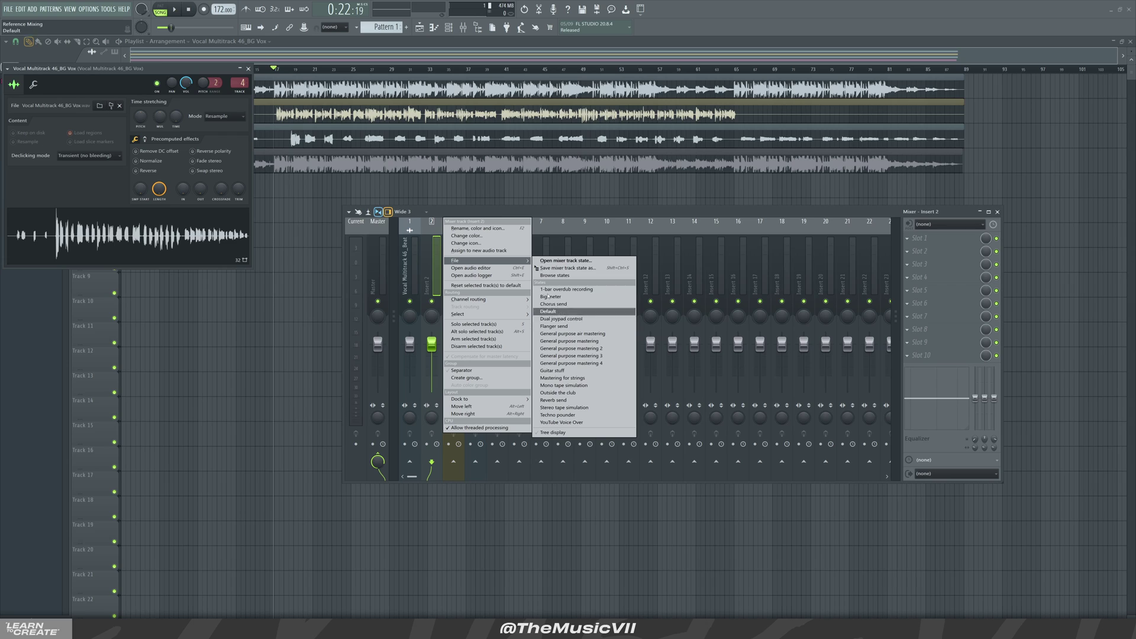
click(478, 228)
text(Vox Bus)
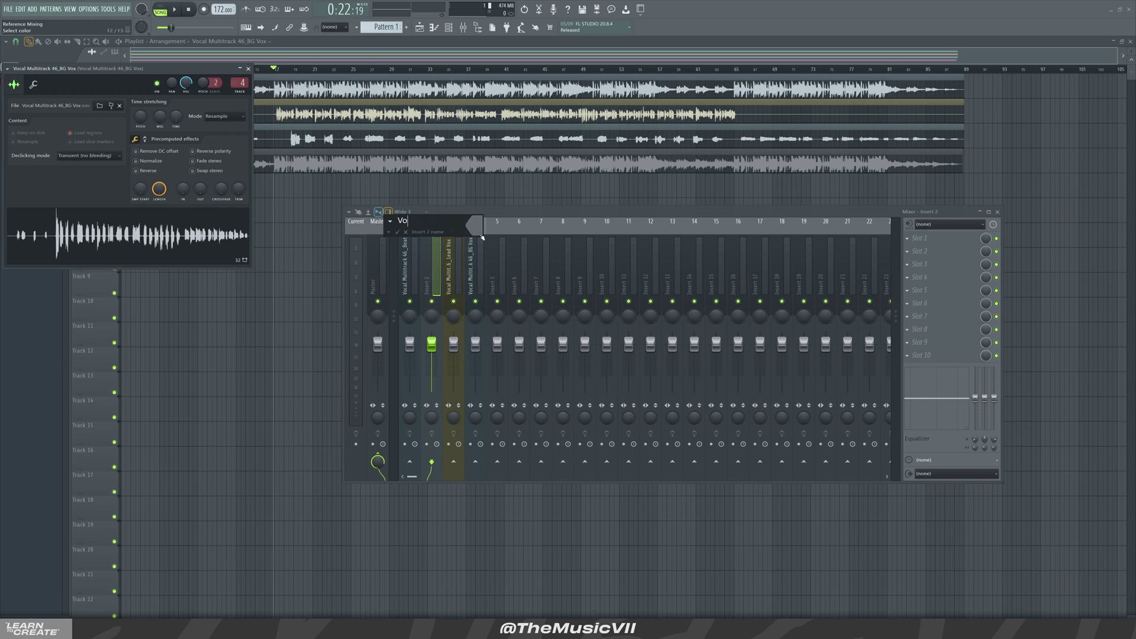
key(Return)
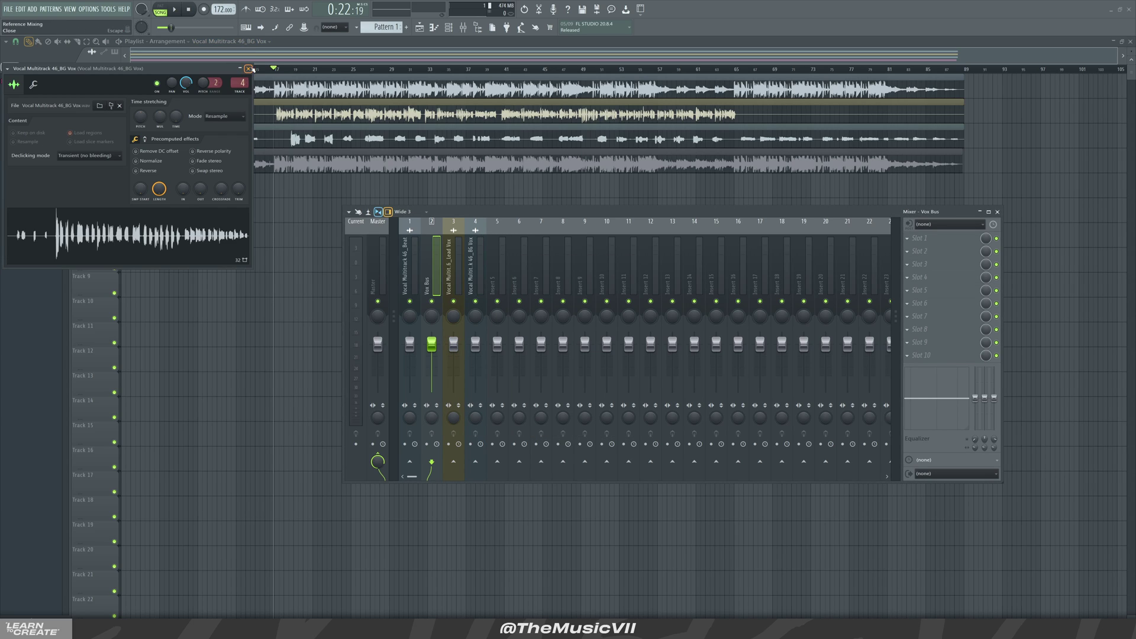
click(248, 68)
Step: Colour the Lead Vox and BG Vox mixer tracks Cornflower Blue and route both only to the Vox Bus
click(456, 262)
ctrl+shift+click(471, 274)
right_click(470, 275)
click(506, 243)
click(553, 356)
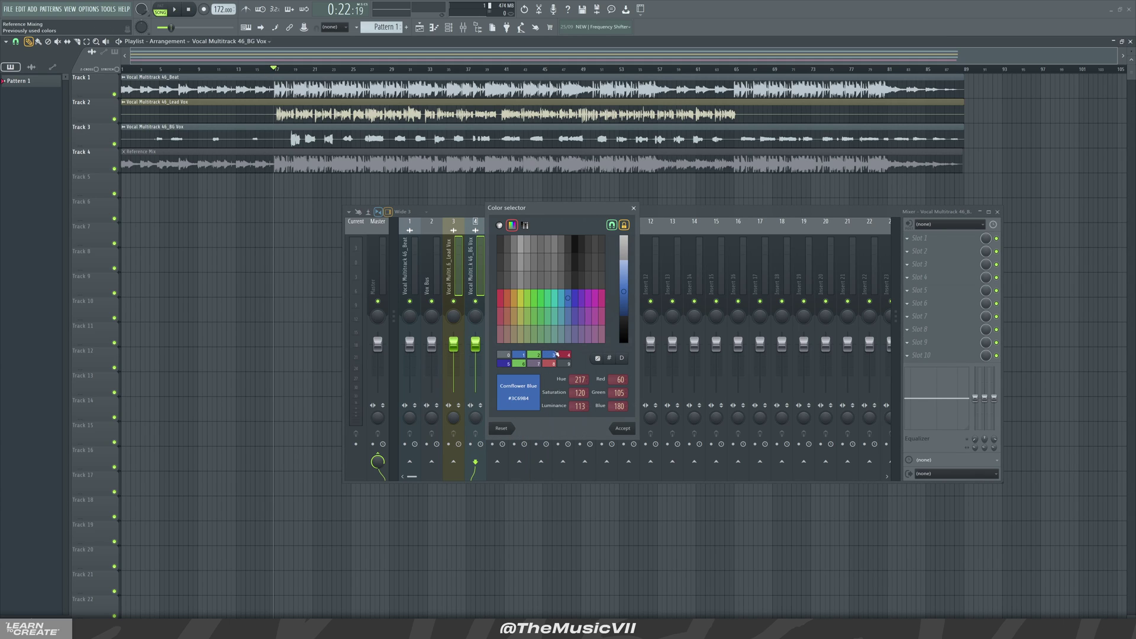
click(624, 428)
right_click(437, 464)
click(459, 474)
Step: Colour the Vox Bus mixer track red and the Beat mixer track dark blue
right_click(433, 267)
click(466, 236)
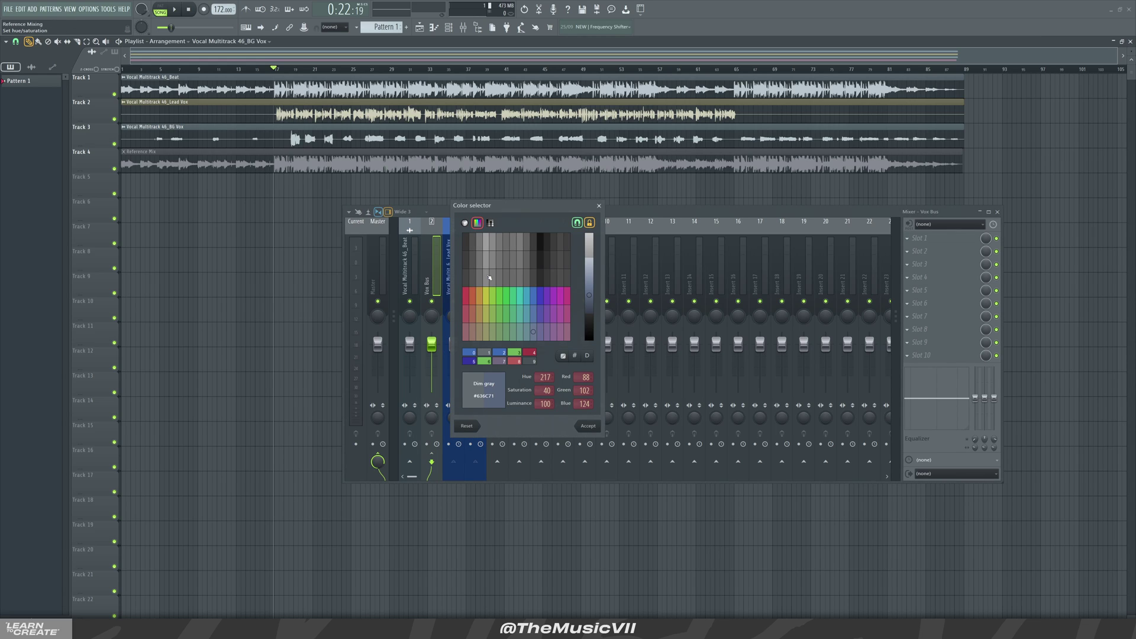
click(585, 426)
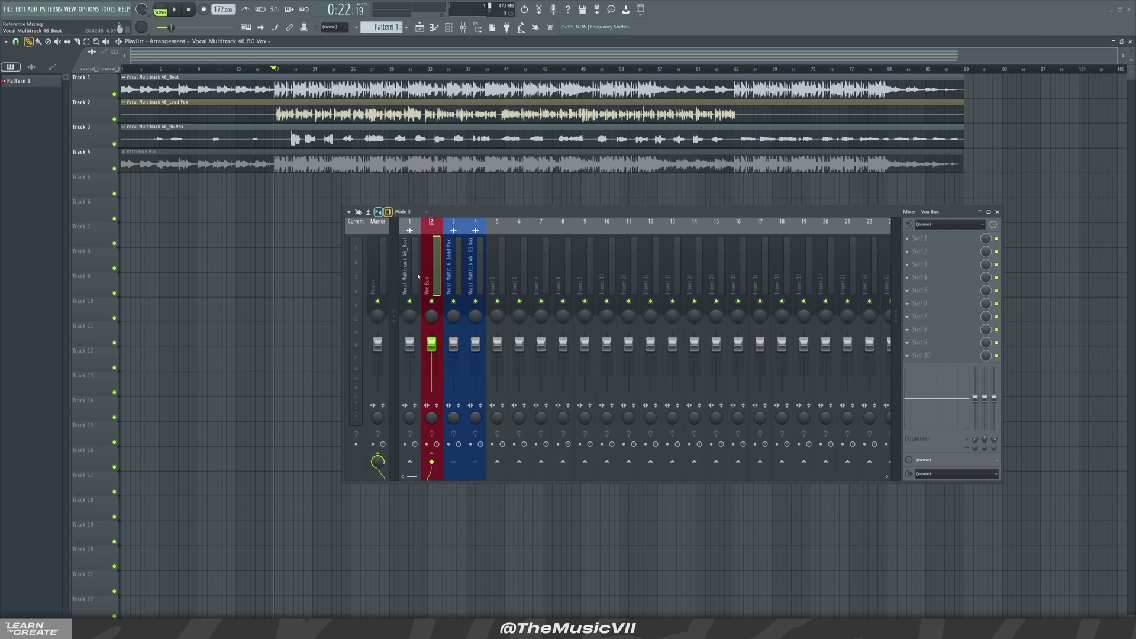
right_click(410, 222)
click(450, 238)
click(457, 366)
click(570, 429)
Step: Narrow the mixer window so that it shows only inserts 1 to 9
key(Right)
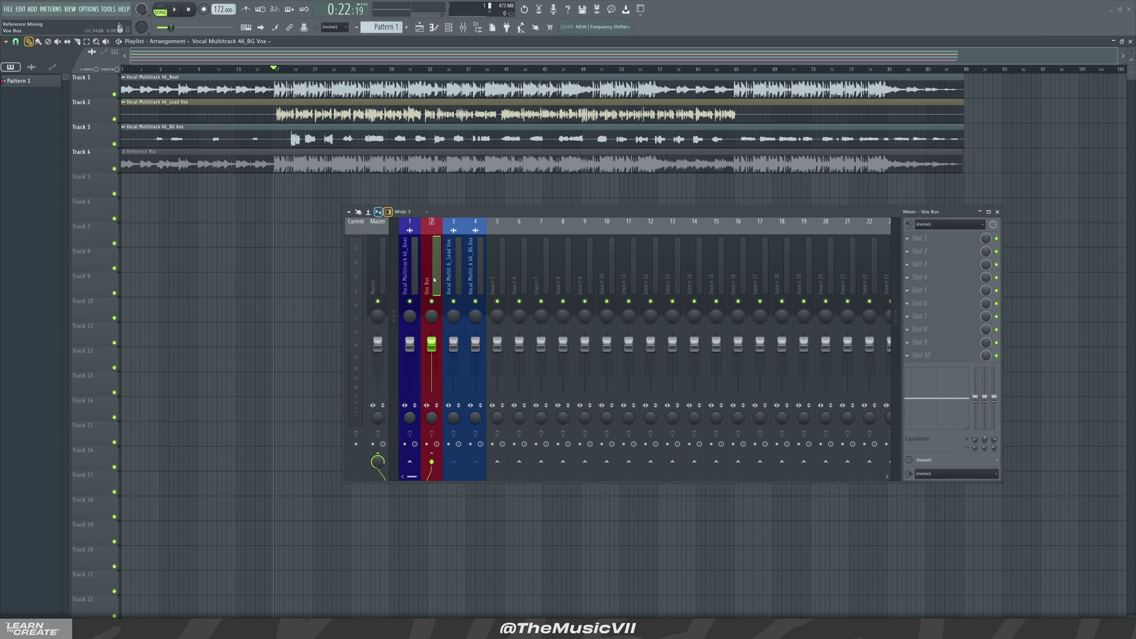
drag(1001, 483, 704, 472)
click(498, 263)
right_click(498, 263)
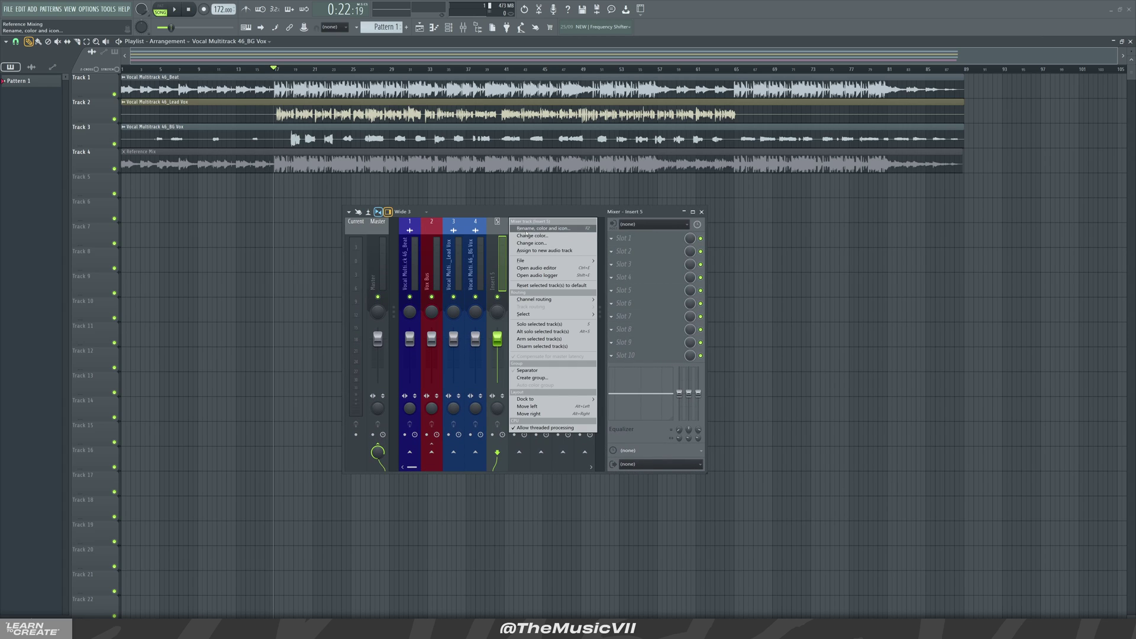
click(521, 230)
key(Escape)
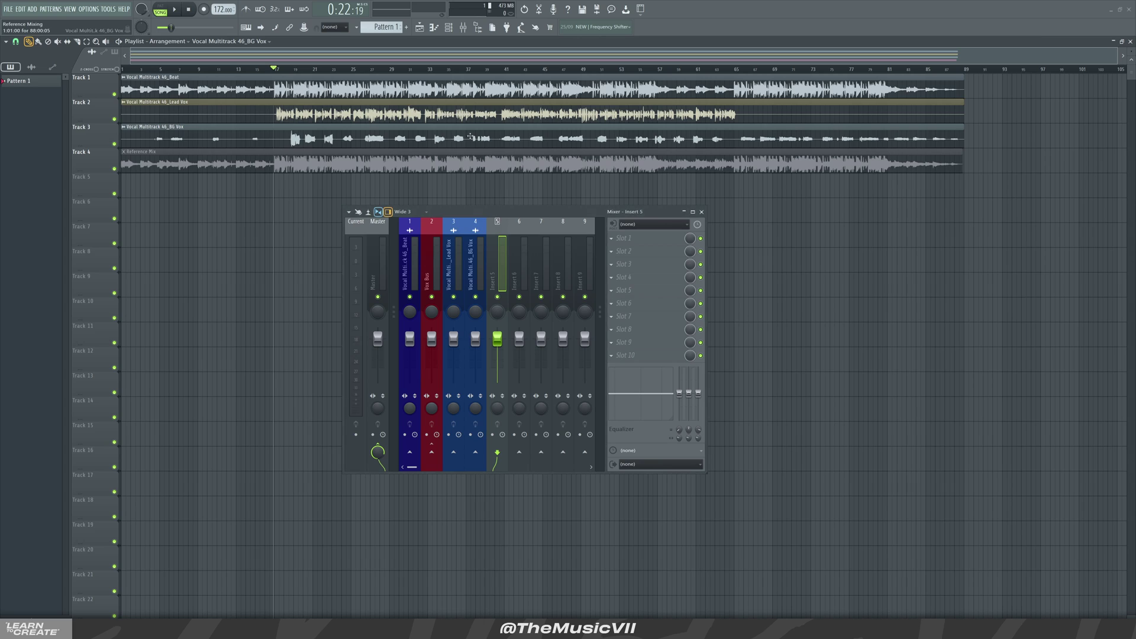
Step: Load the Reverb [Send] and Delay [Send] presets from UK Drill Vocal Preset Pack 3 (Stock Plugin Edition) onto inserts 5 and 6
click(477, 26)
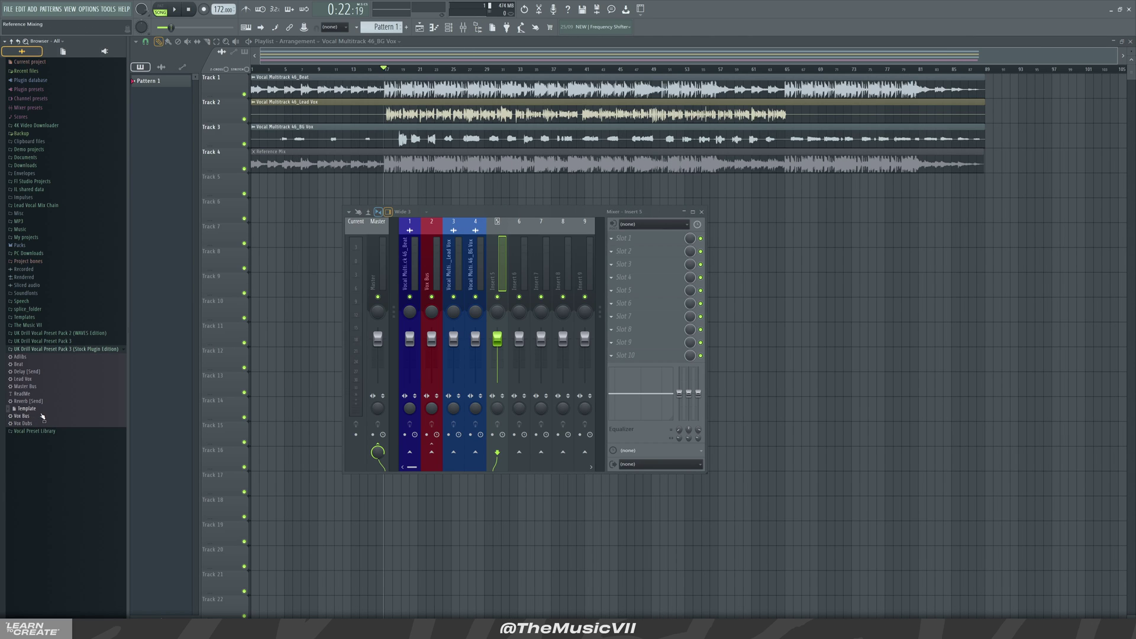
drag(33, 404, 498, 278)
drag(29, 371, 519, 281)
drag(533, 253, 734, 221)
click(480, 32)
click(638, 275)
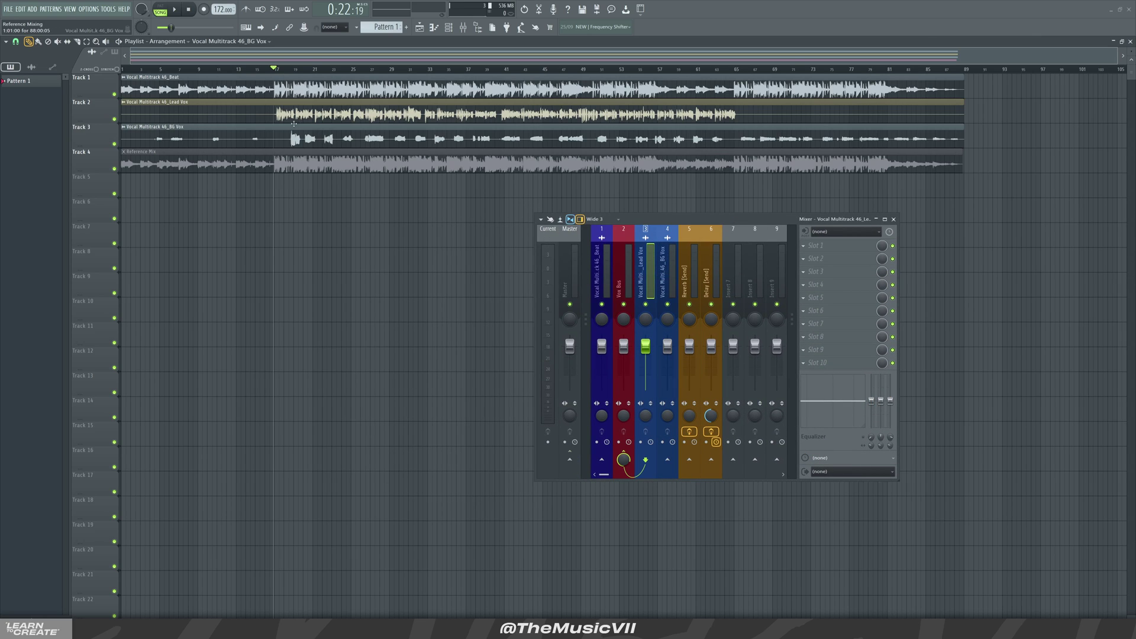
Step: Set playlist tracks 1, 2 and 3 to audio track mode, linked to the Beat, Lead Vox and BG Vox mixer tracks
right_click(118, 123)
mouse_move(136, 118)
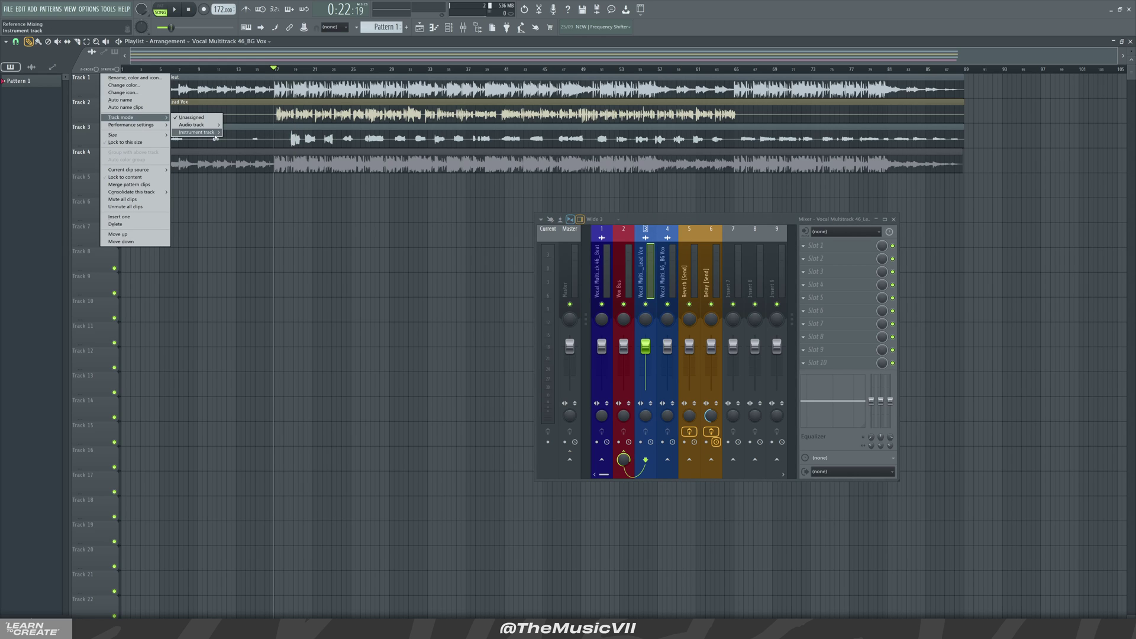
mouse_move(216, 126)
click(267, 15)
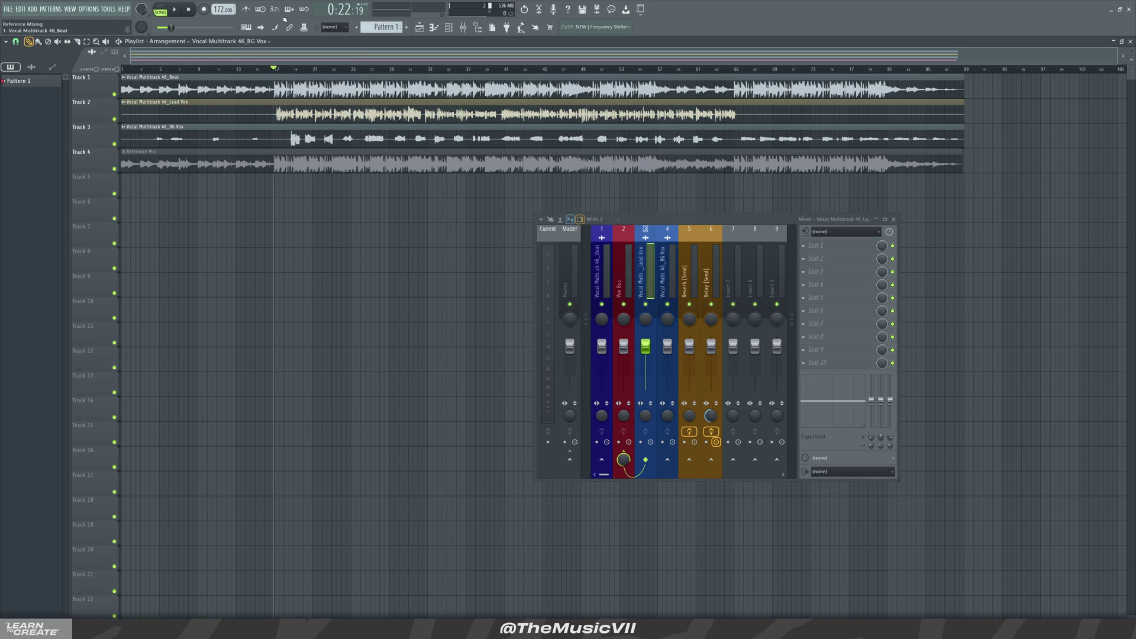
right_click(119, 100)
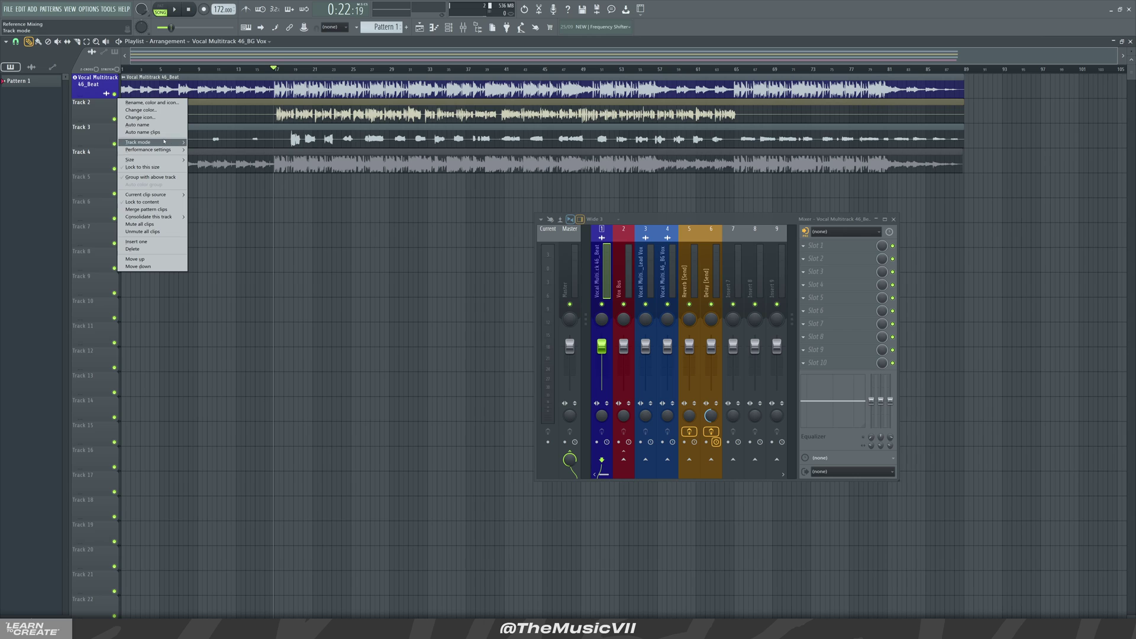
mouse_move(166, 142)
mouse_move(217, 150)
click(283, 30)
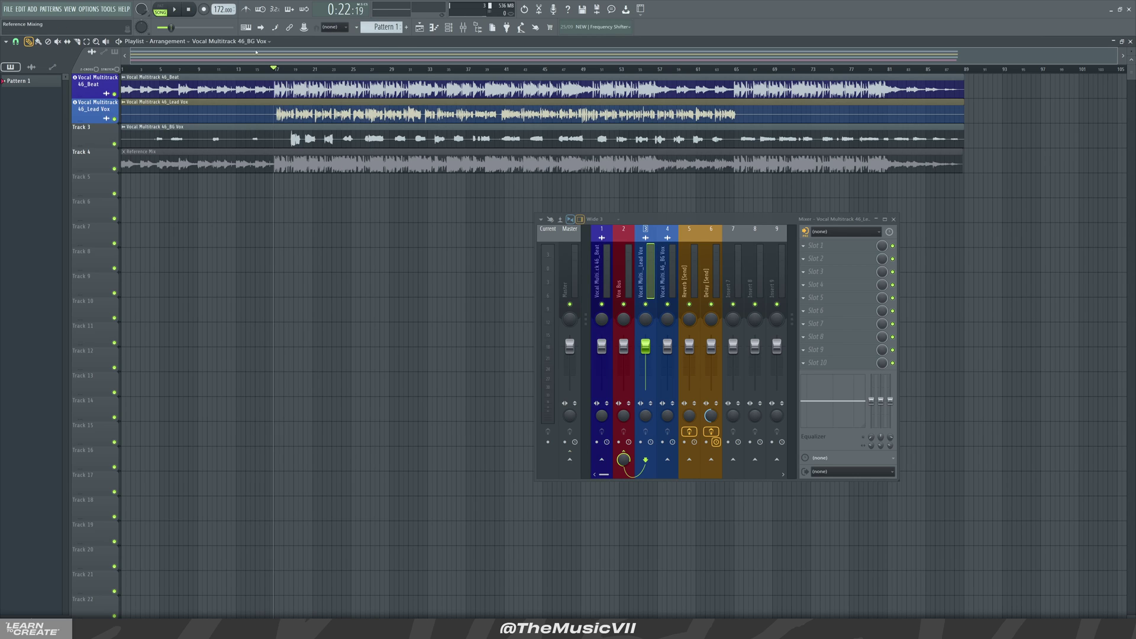
right_click(115, 143)
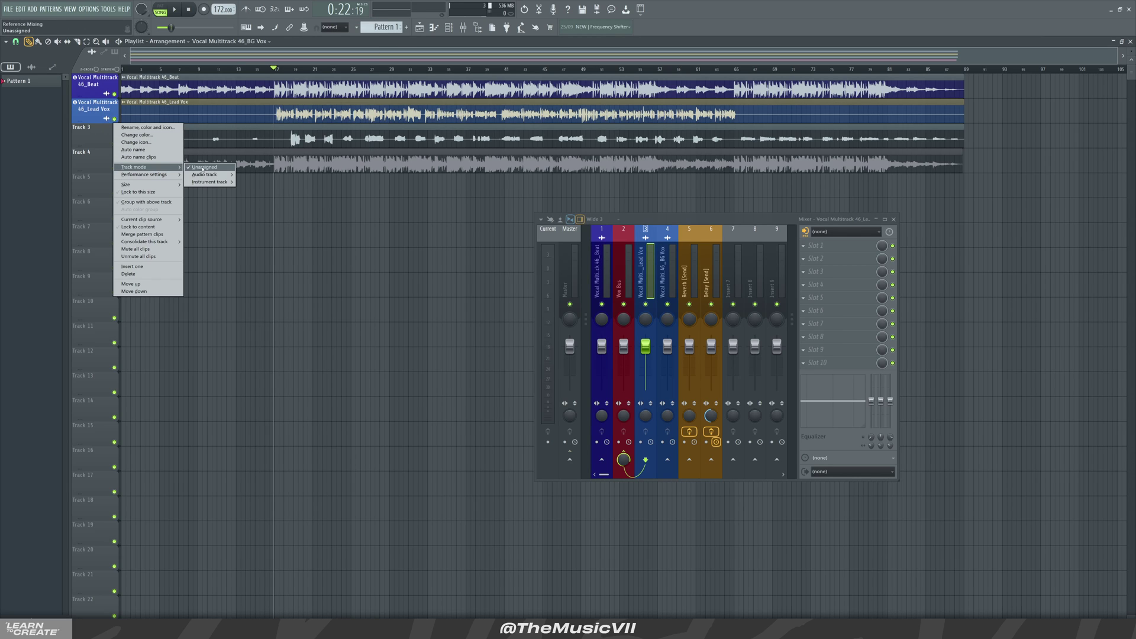
mouse_move(214, 175)
click(294, 38)
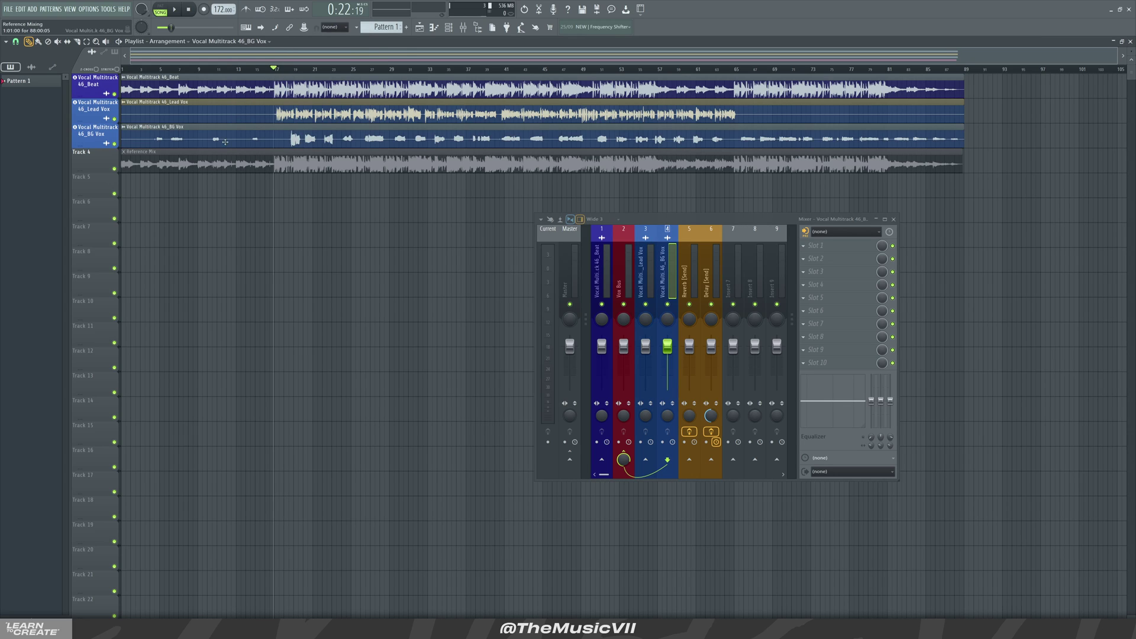
Step: Play the raw multitrack and compare it with the Reference Mix clip, unmuted and soloed on playlist track 4
key(space)
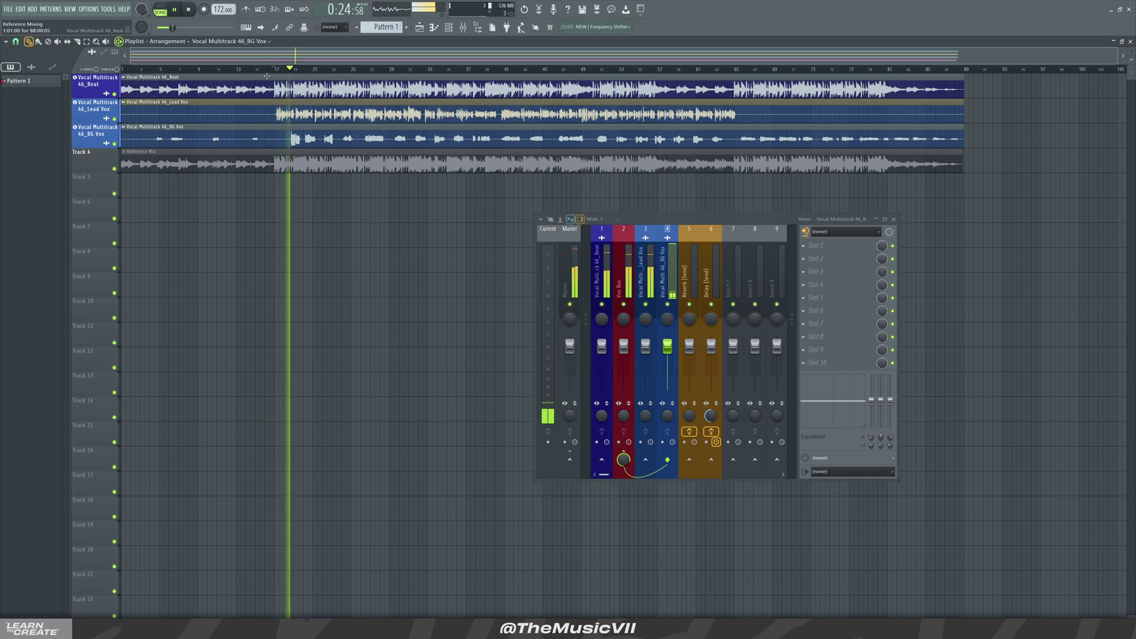
key(space)
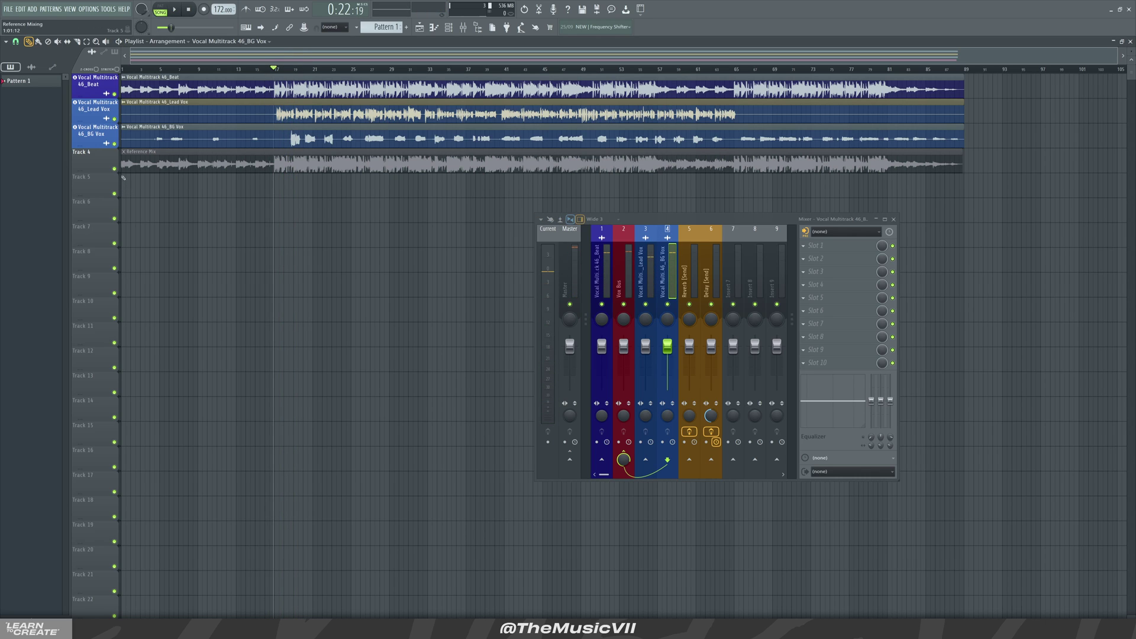
key(t)
click(253, 166)
key(p)
right_click(114, 169)
key(space)
drag(368, 249, 200, 131)
key(ctrl+d)
key(space)
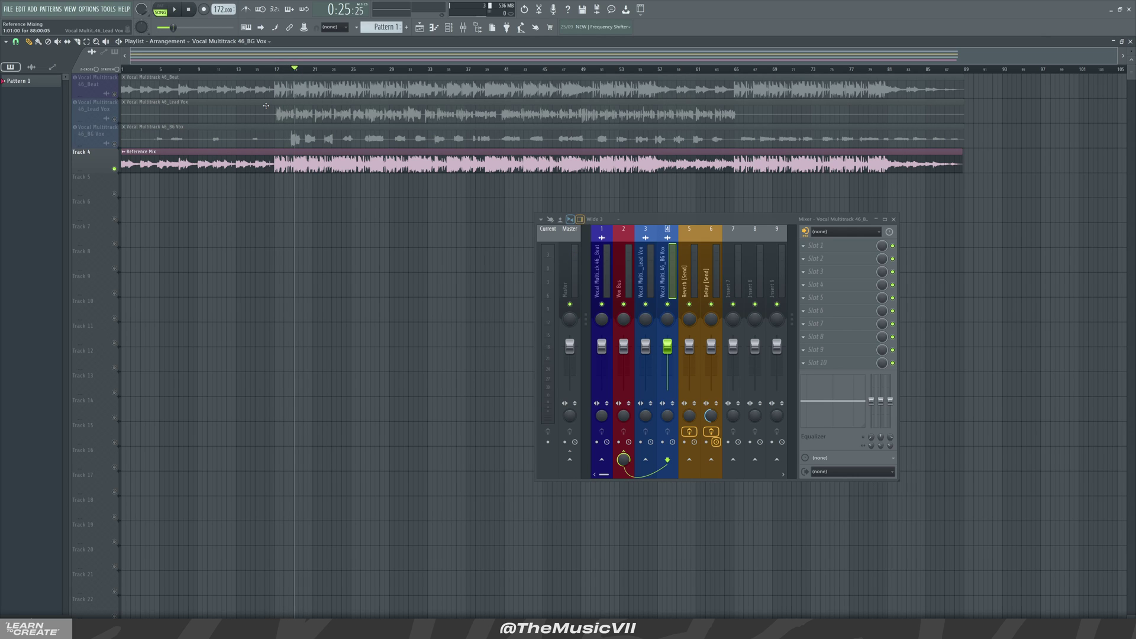
key(space)
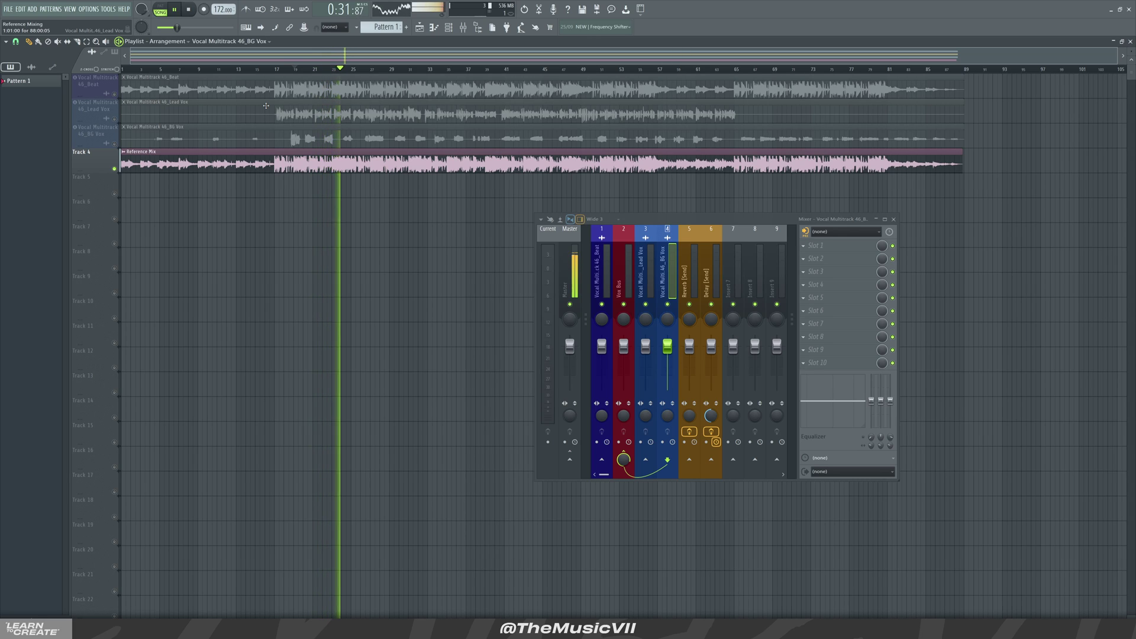
key(space)
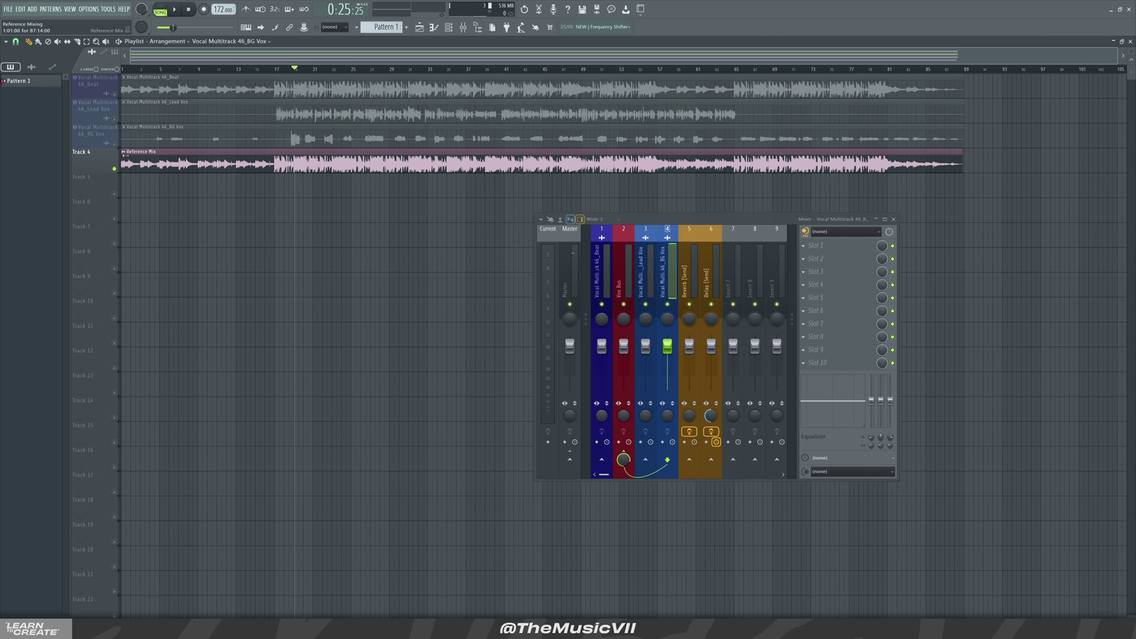
Step: Unsolo playlist track 4, mute the Reference Mix clip and play the multitrack from just before the lead vocal's entry
right_click(114, 144)
right_click(114, 144)
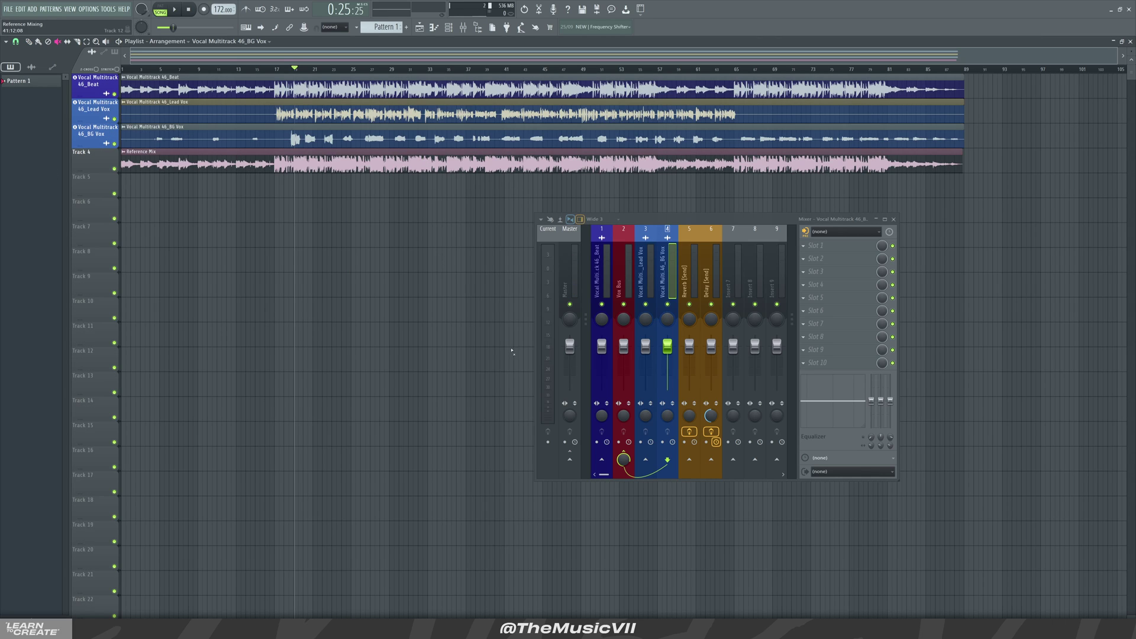
click(331, 172)
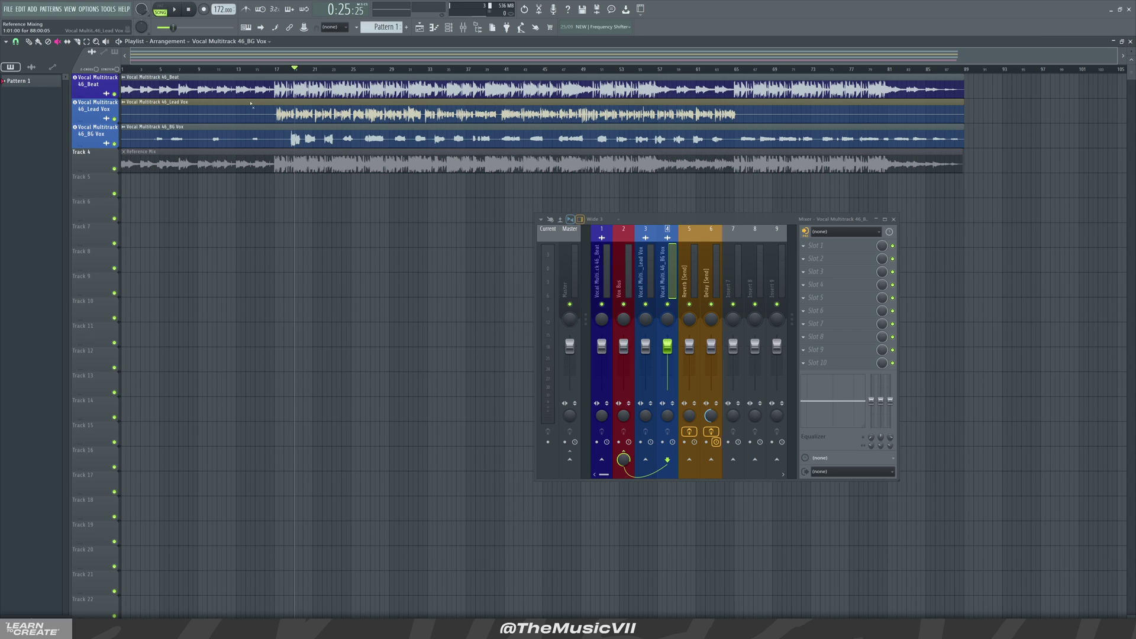
key(space)
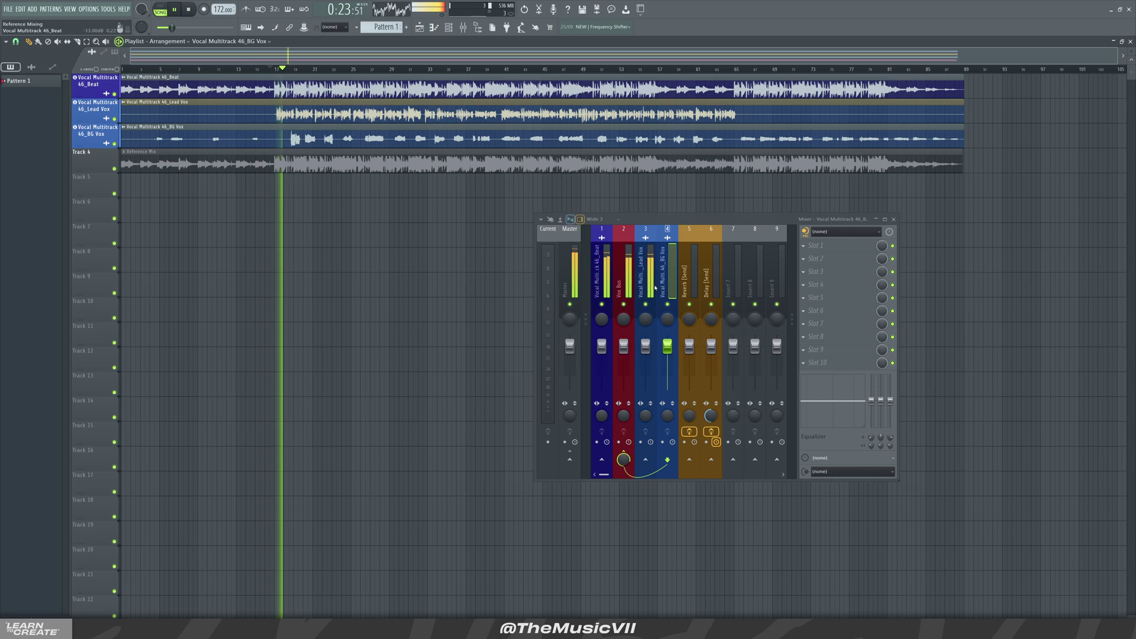
key(space)
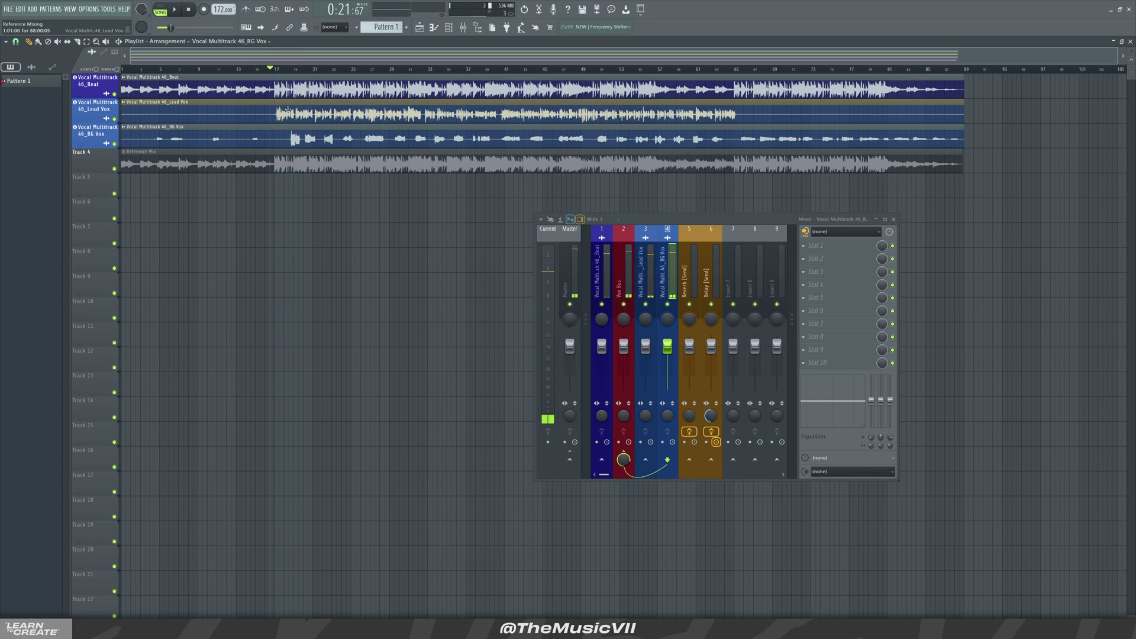
Step: Set the channel volume of the Lead Vox audio clip to 55% and copy that value to the BG Vox clip
double_click(288, 110)
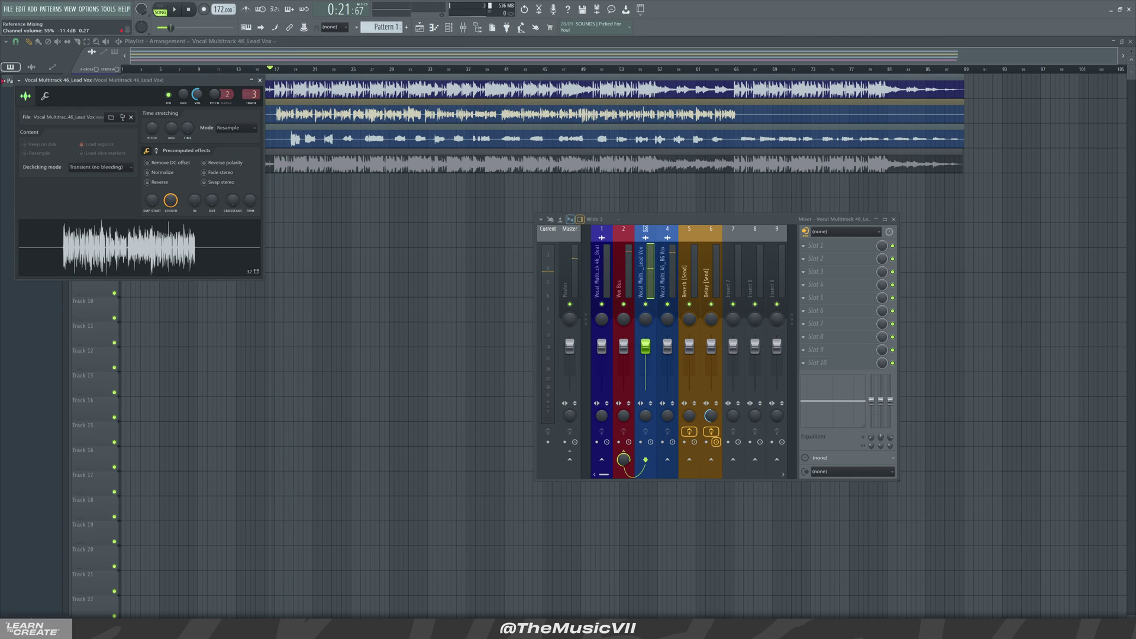
right_click(198, 94)
click(229, 190)
double_click(290, 137)
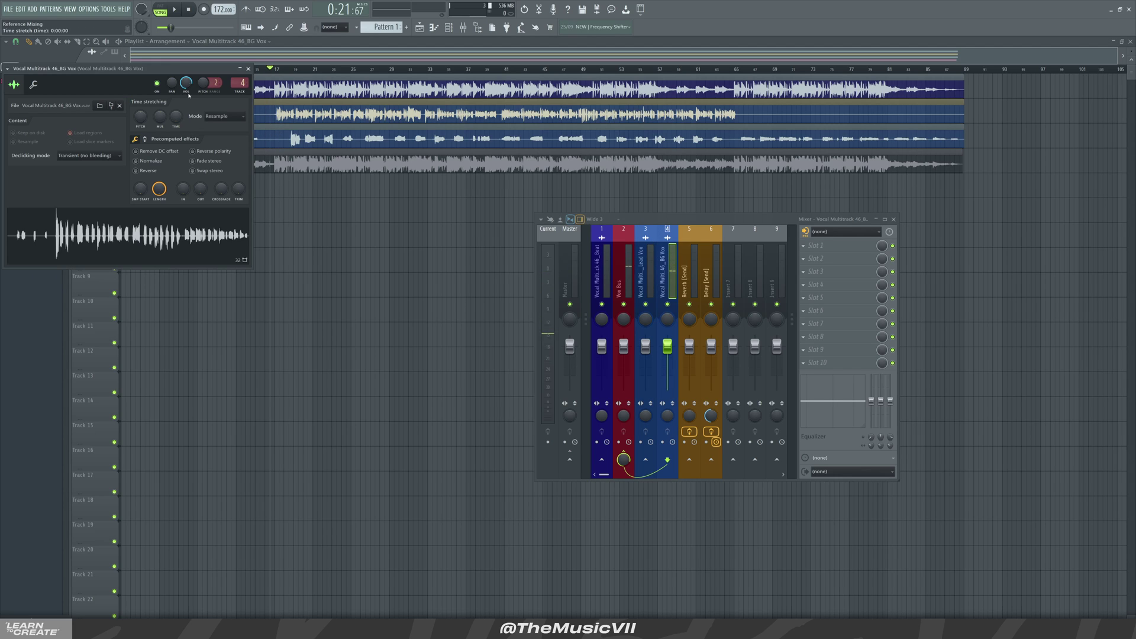
right_click(187, 83)
click(241, 185)
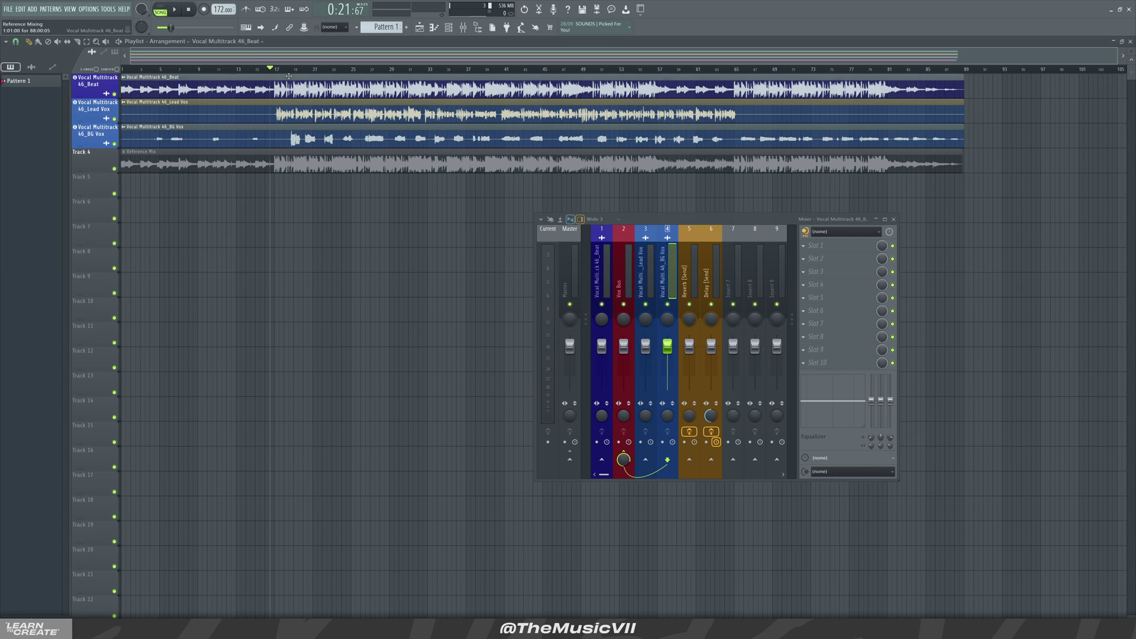
Step: Paste the 55% channel volume onto the Beat audio clip and play the song to check the lowered levels
double_click(200, 90)
right_click(270, 165)
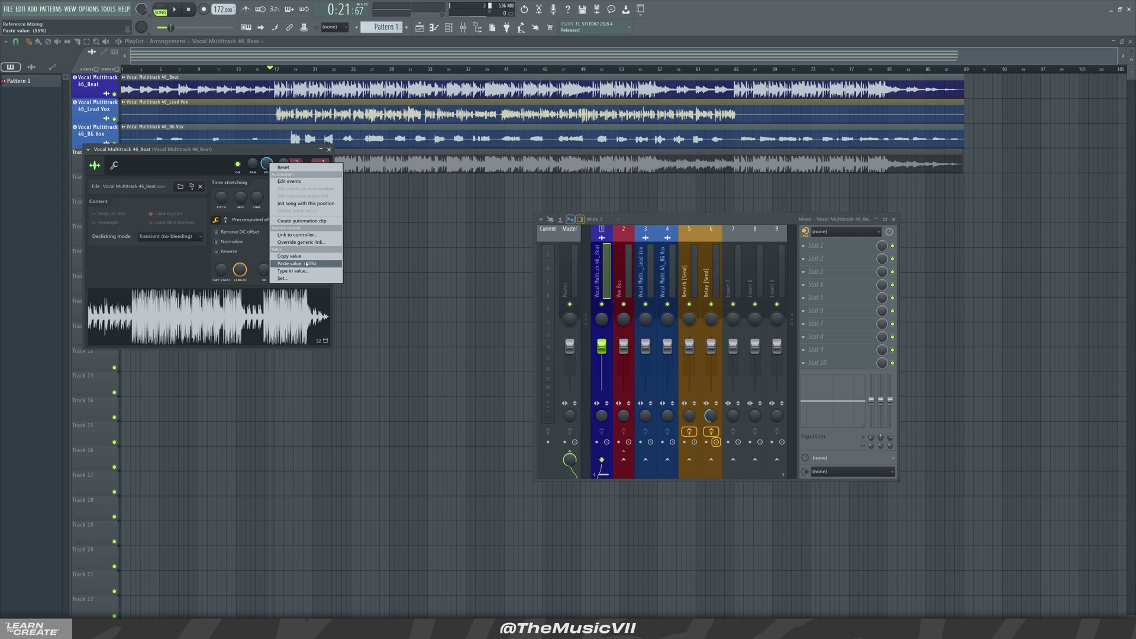
click(307, 264)
key(space)
click(329, 149)
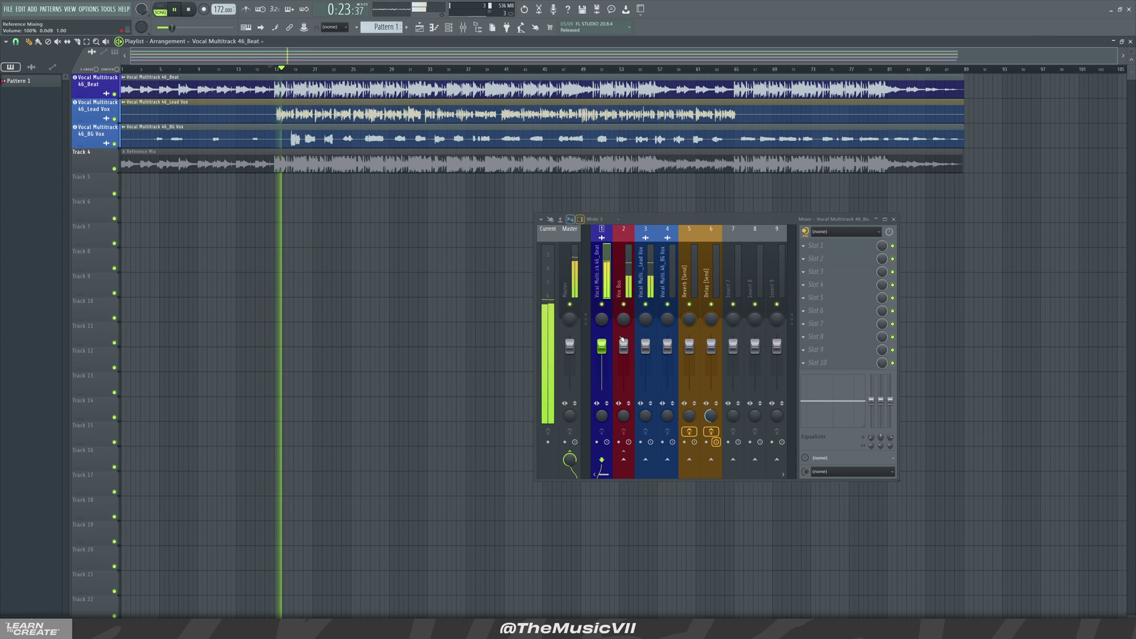
key(space)
Step: Solo the Lead Vox mixer track and load Fruity Compressor into its first effect slot
click(645, 272)
key(space)
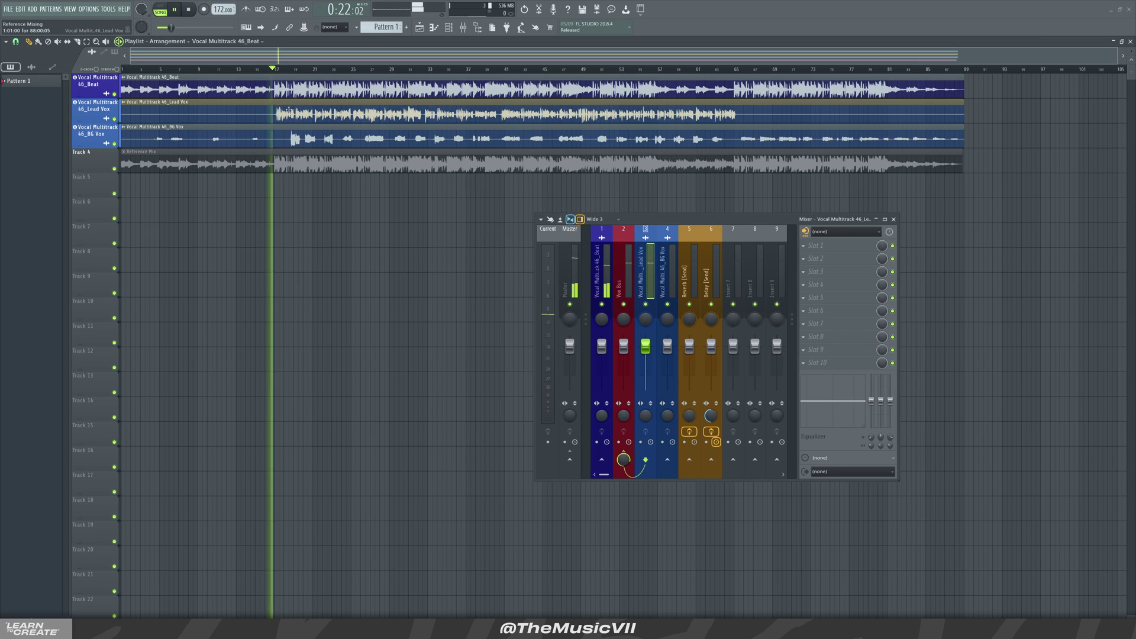
right_click(646, 306)
key(space)
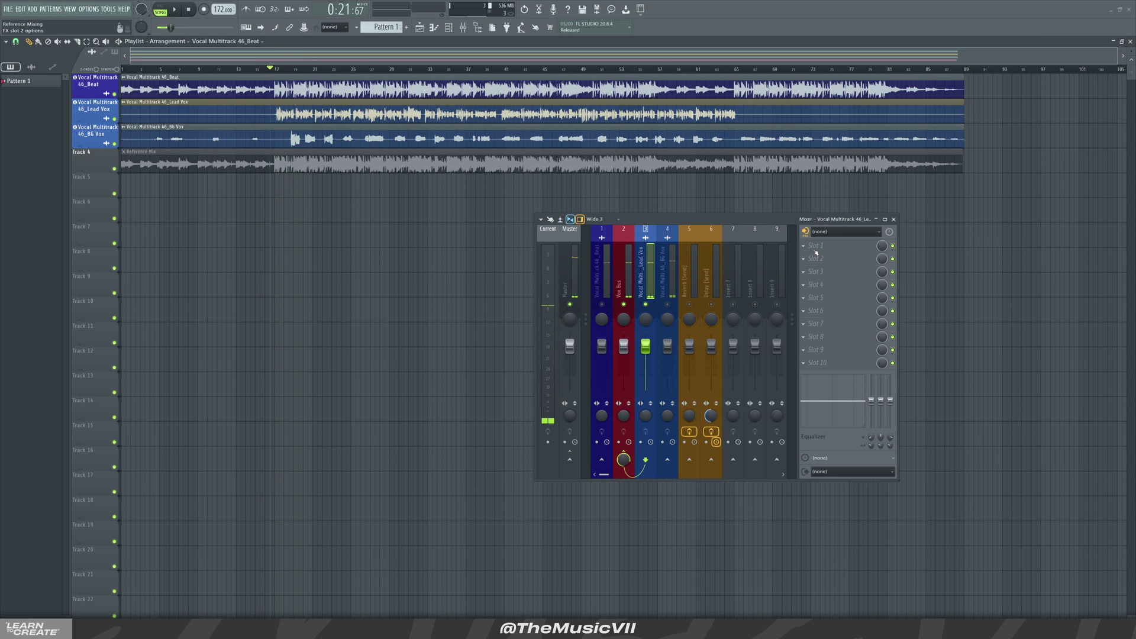
click(820, 246)
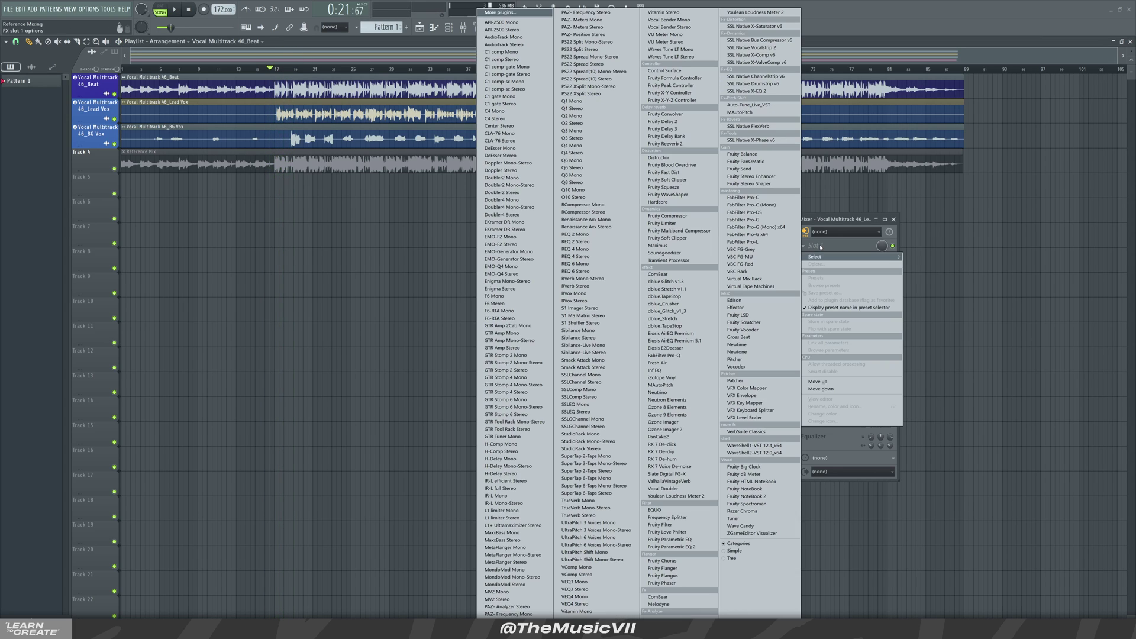
click(685, 217)
key(space)
key(space)
Step: Set the Lead Vox compressor to about -20 dB threshold, 7.7:1 ratio, about 37 ms attack, a longer release and Soft type during playback
drag(186, 245, 186, 275)
key(space)
mouse_move(258, 246)
mouse_down()
mouse_move(259, 195)
mouse_move(259, 257)
mouse_up()
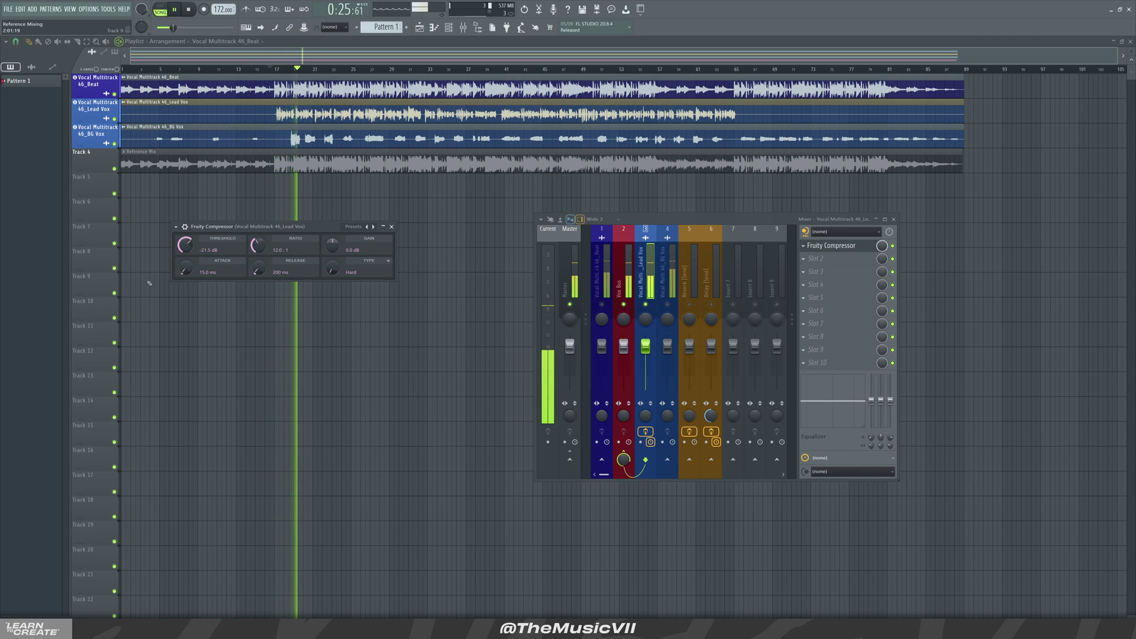
mouse_move(186, 267)
mouse_down()
mouse_move(186, 279)
mouse_move(186, 254)
mouse_up()
key(space)
key(space)
right_click(185, 270)
click(183, 269)
mouse_move(259, 270)
mouse_down()
mouse_move(263, 282)
mouse_move(258, 248)
mouse_up()
drag(185, 245, 189, 240)
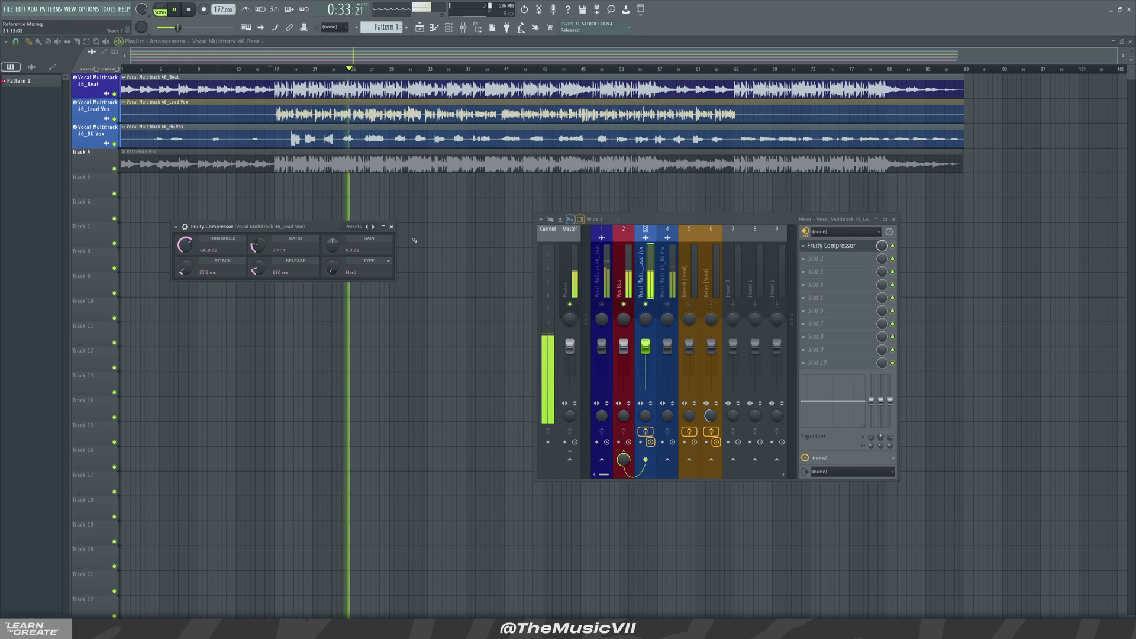
drag(334, 269, 334, 261)
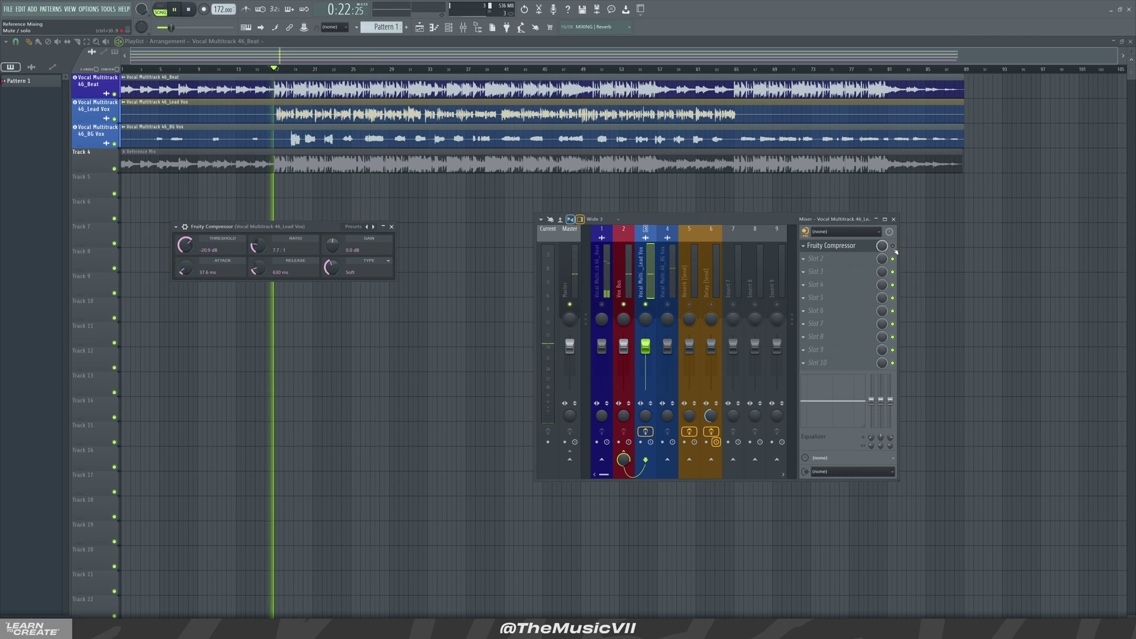
Step: Re-enable the Lead Vox compressor and copy it with its settings onto the BG Vox mixer track
click(893, 247)
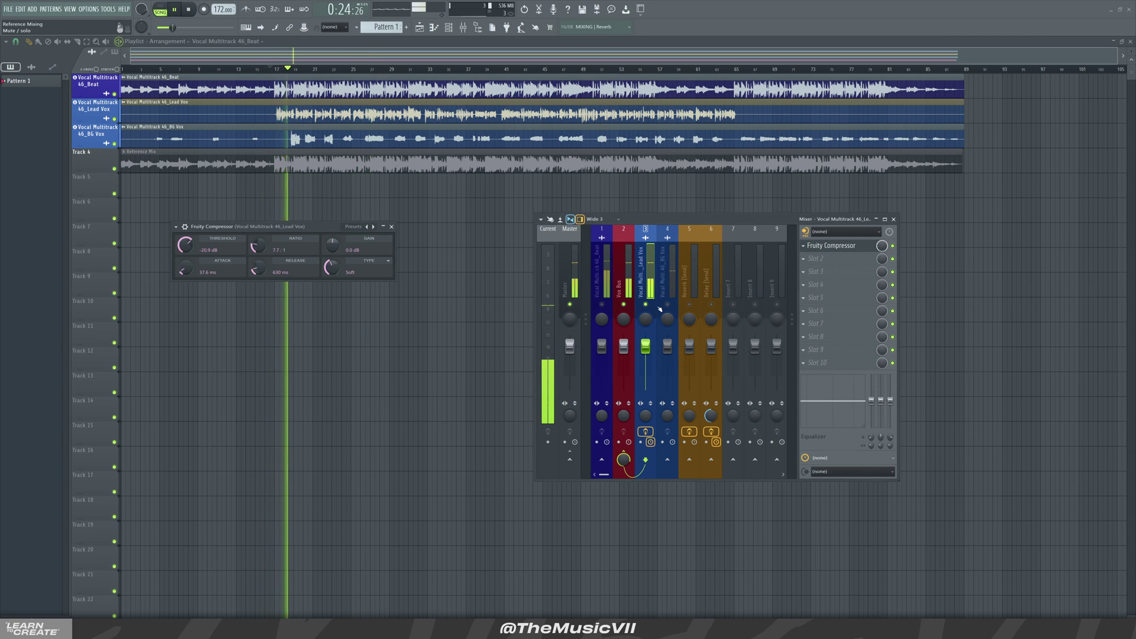
key(space)
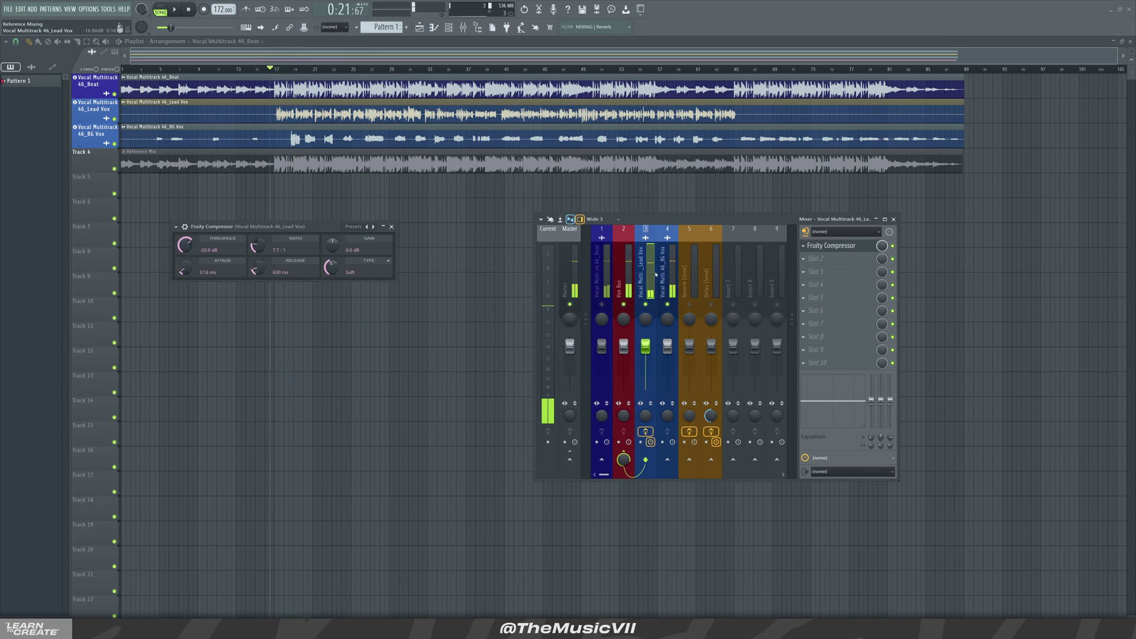
right_click(817, 246)
drag(826, 294, 665, 267)
key(space)
key(F6)
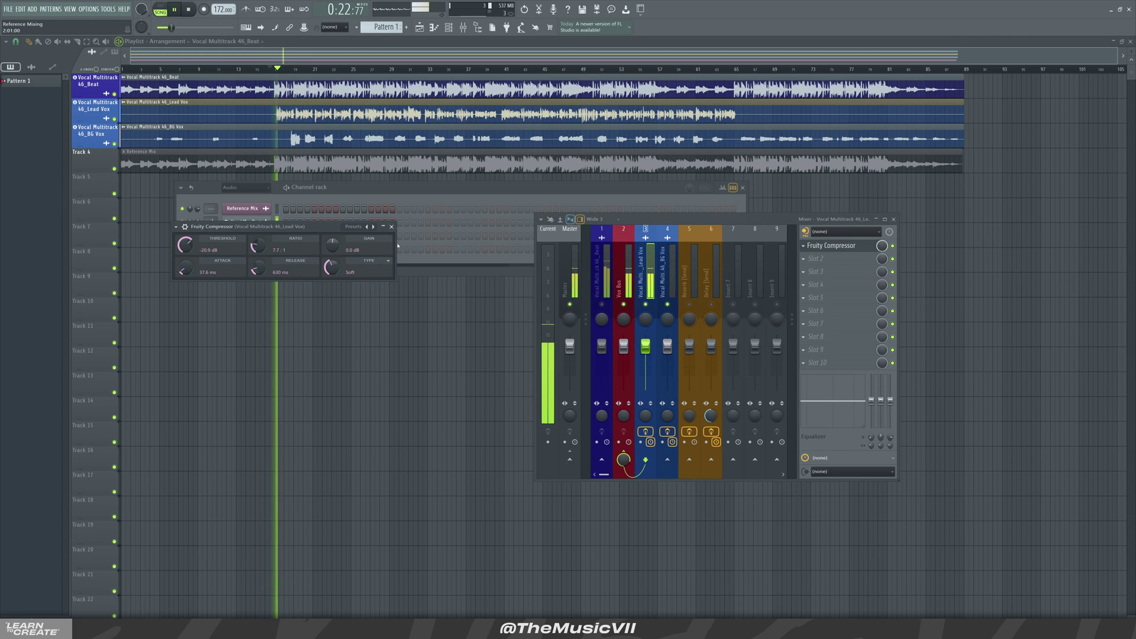
click(391, 227)
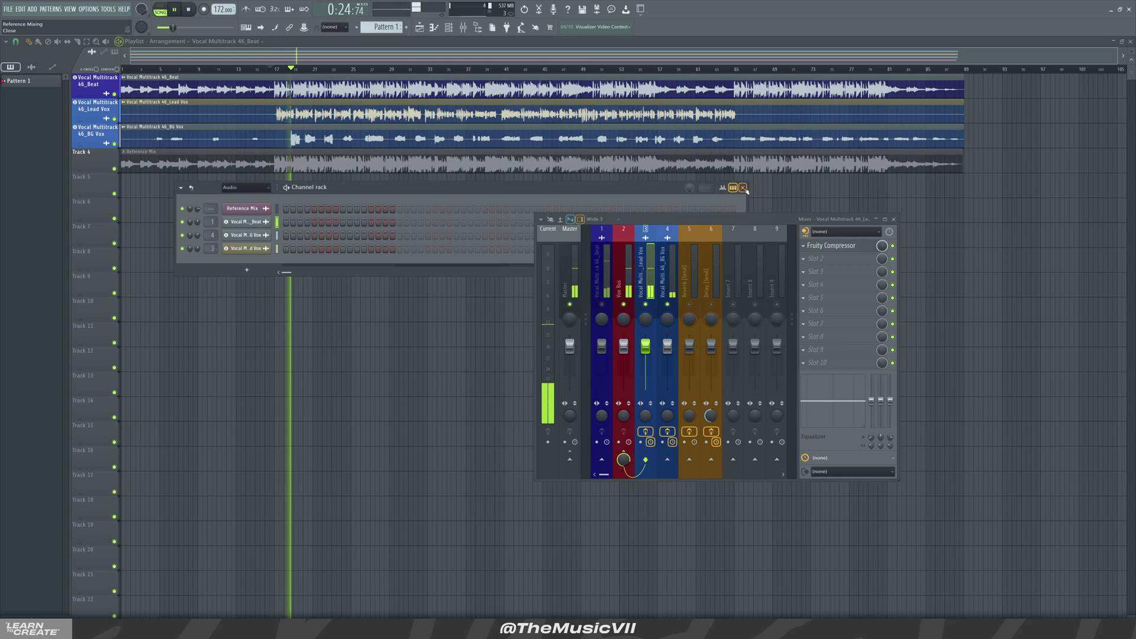
click(744, 189)
key(space)
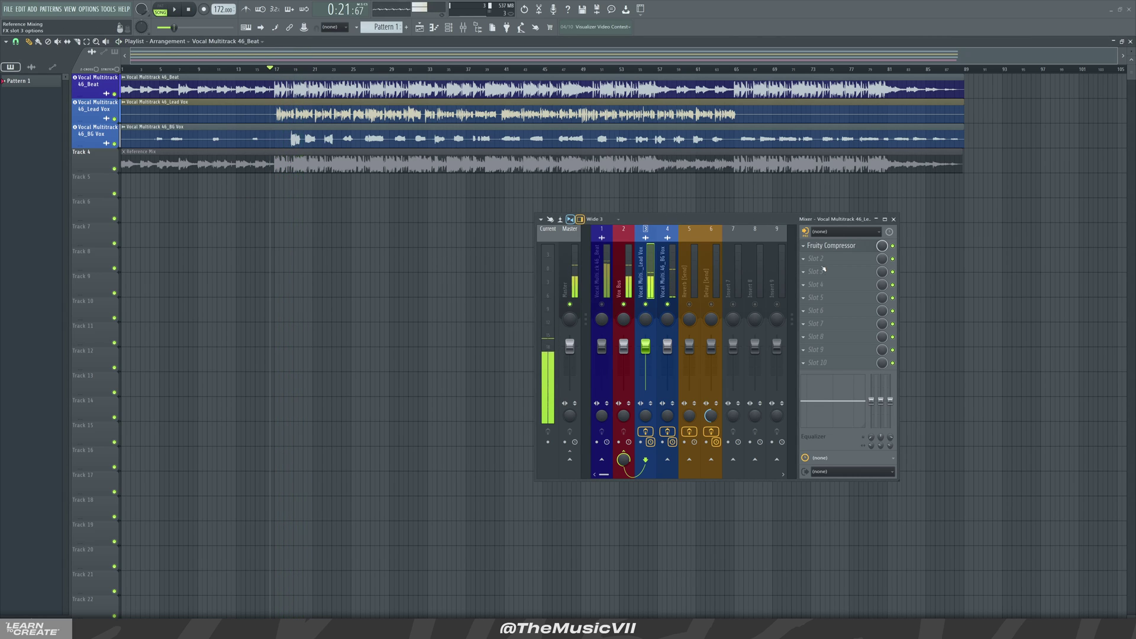
Step: Load Auto-Tune_Live_VST into the second effect slot of the Lead Vox track and place its window clear of the mixer
click(822, 260)
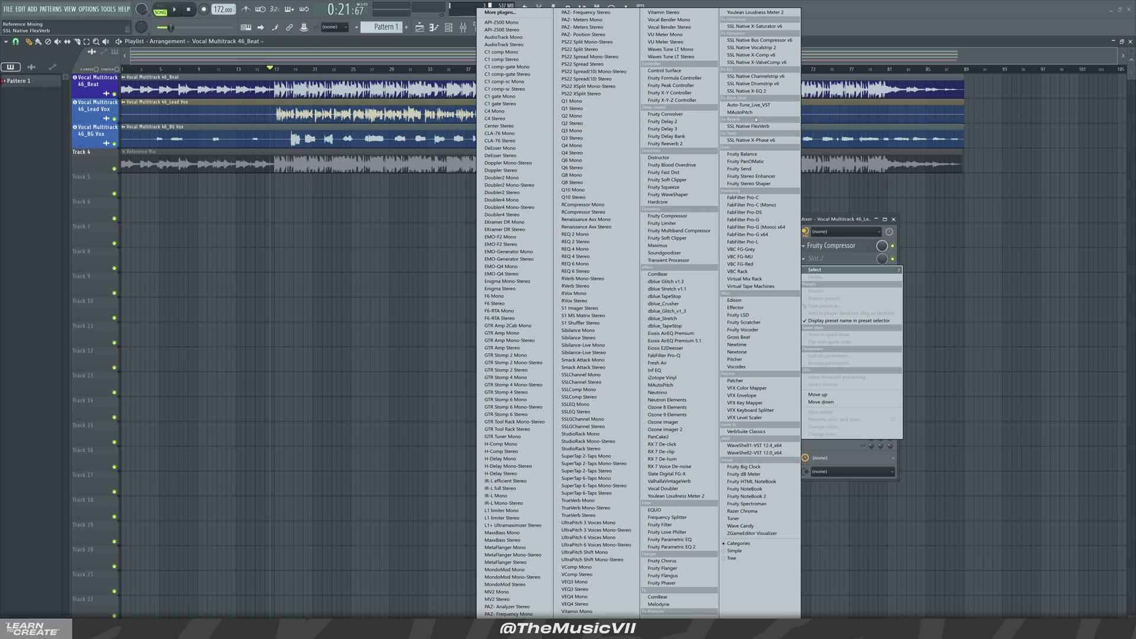
click(764, 105)
drag(140, 80, 531, 189)
key(space)
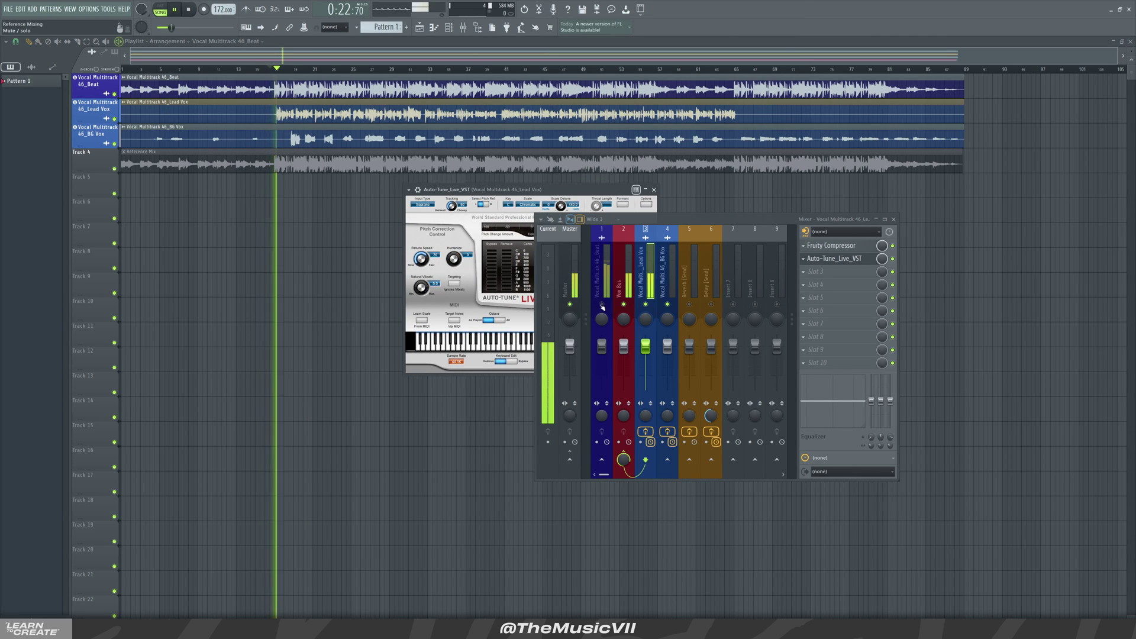
drag(534, 192, 336, 235)
Step: Set Auto-Tune Live's scale to Major, key to Eb and input type to Alto/Tenor
click(329, 248)
click(327, 253)
click(311, 249)
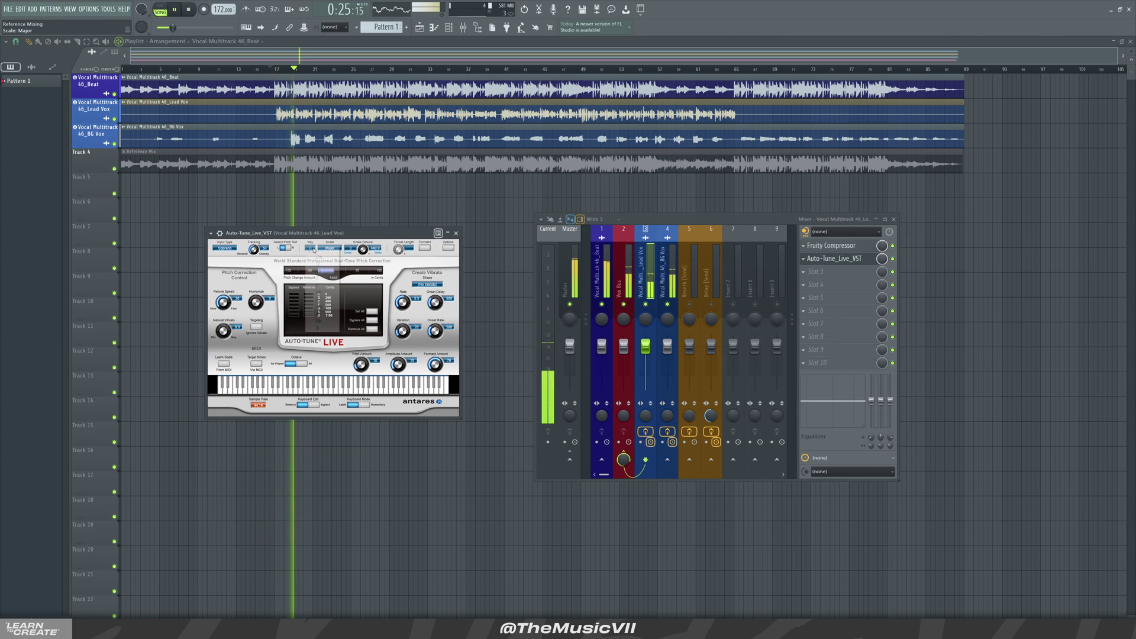
click(313, 275)
click(229, 250)
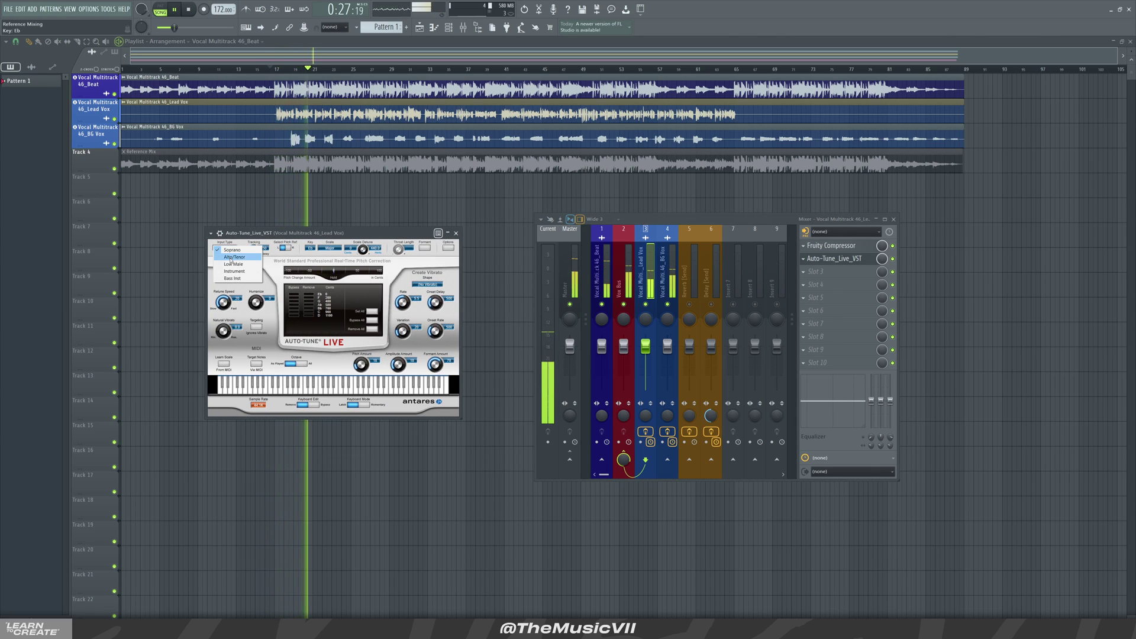
click(235, 257)
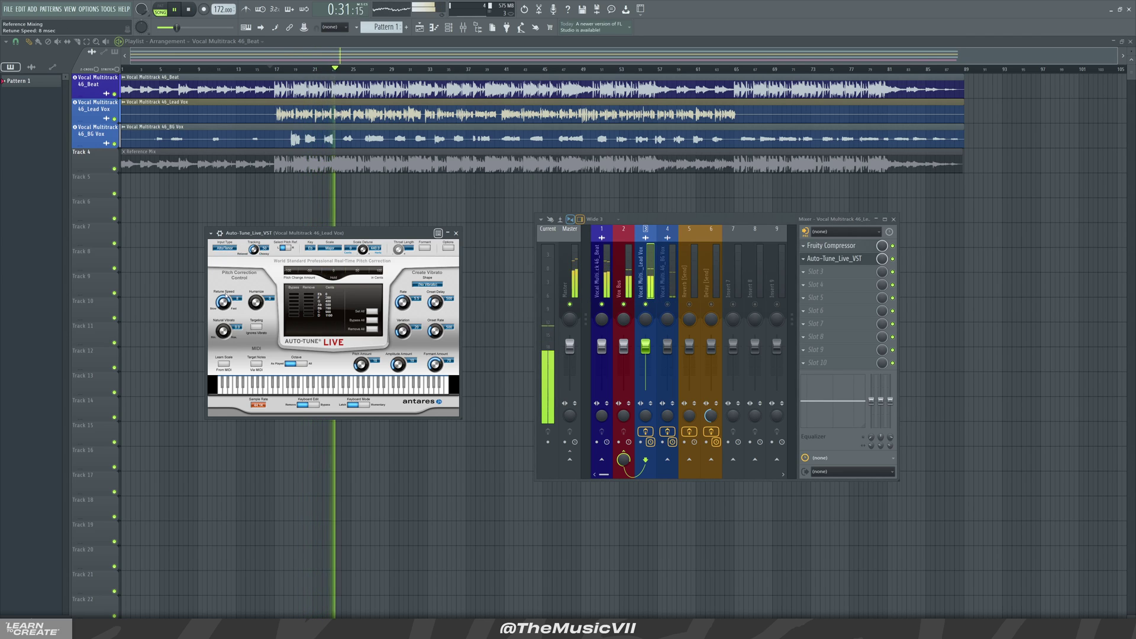
Step: Set Auto-Tune Live's retune speed to 8 msec, humanize to 13 and tracking to 36, and close the plugin
drag(226, 295, 224, 300)
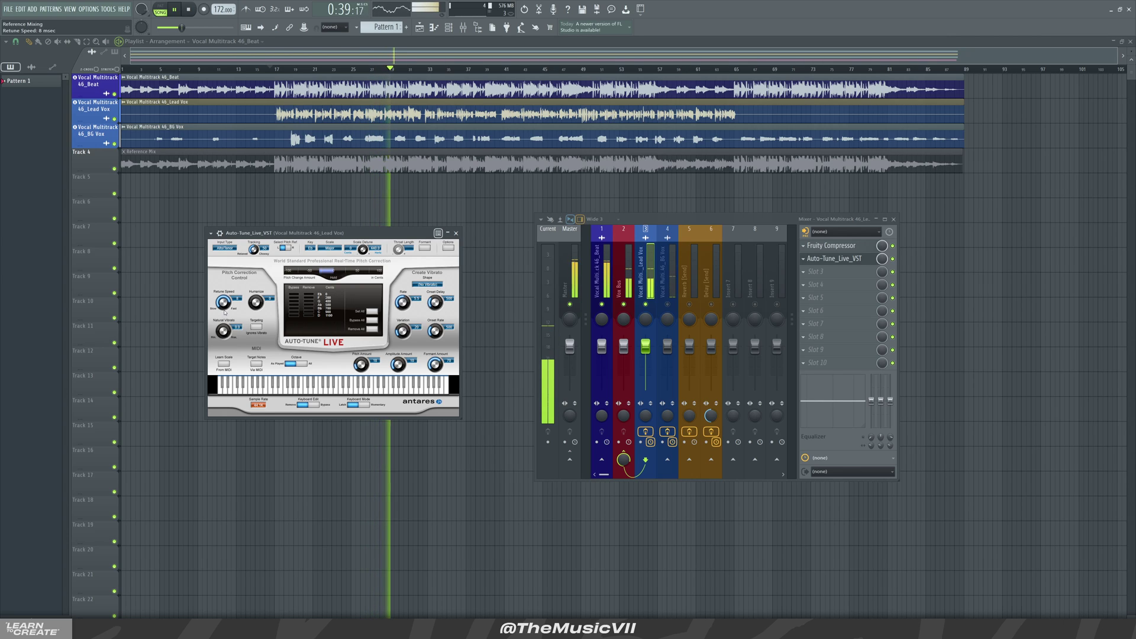
drag(260, 302, 261, 299)
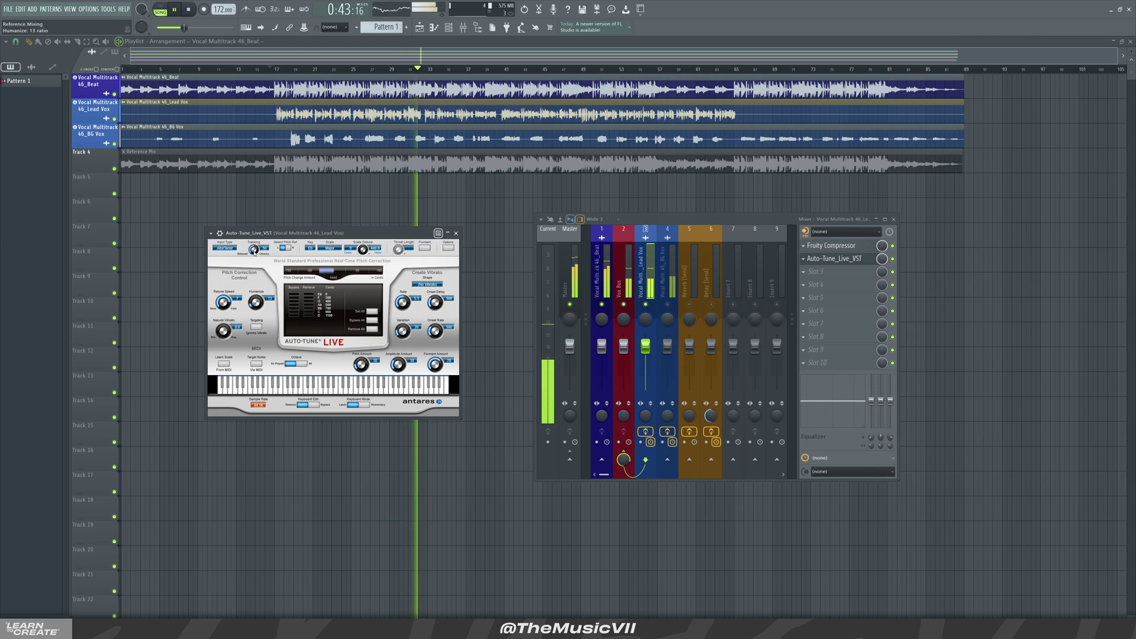
drag(255, 253, 255, 262)
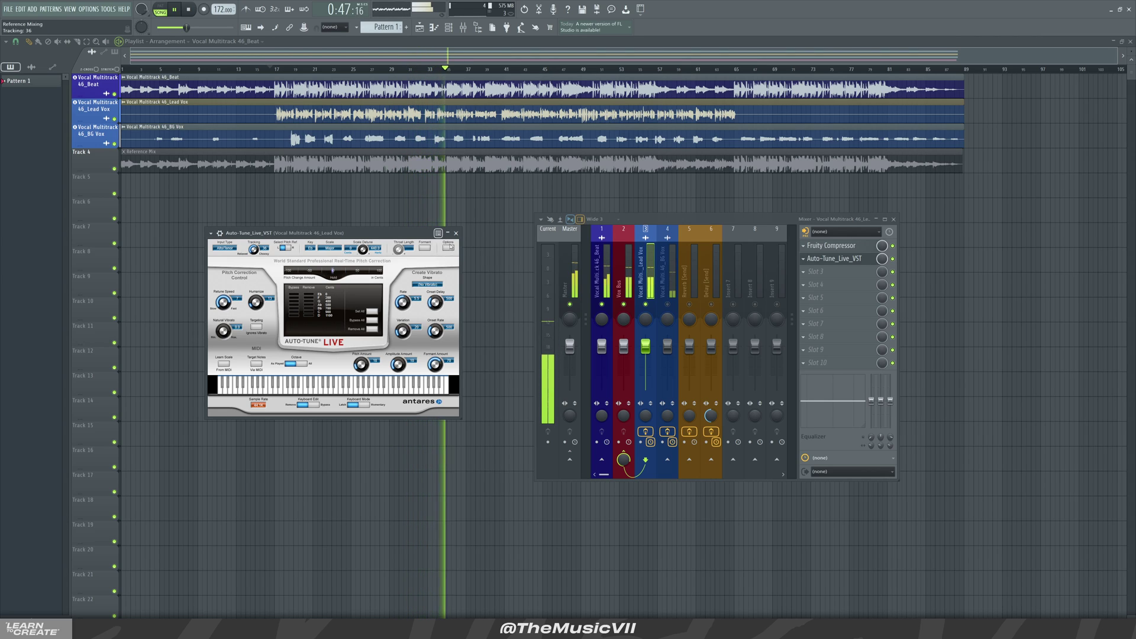
click(456, 233)
key(space)
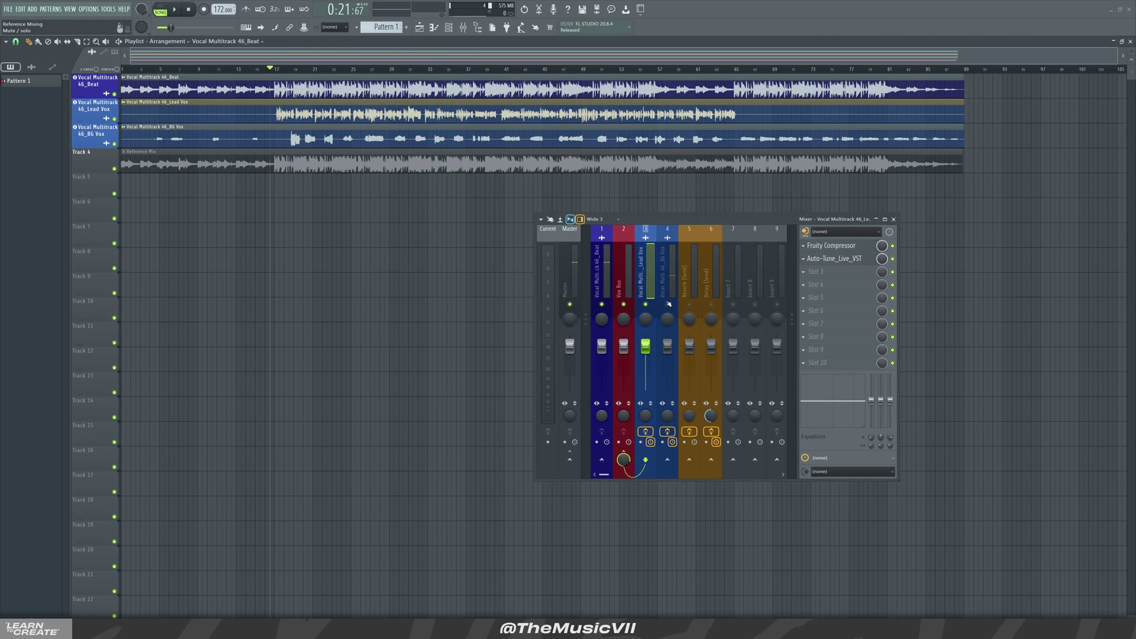
Step: Copy Auto-Tune_Live_VST with its settings from the Lead Vox track onto the BG Vox mixer track
click(808, 261)
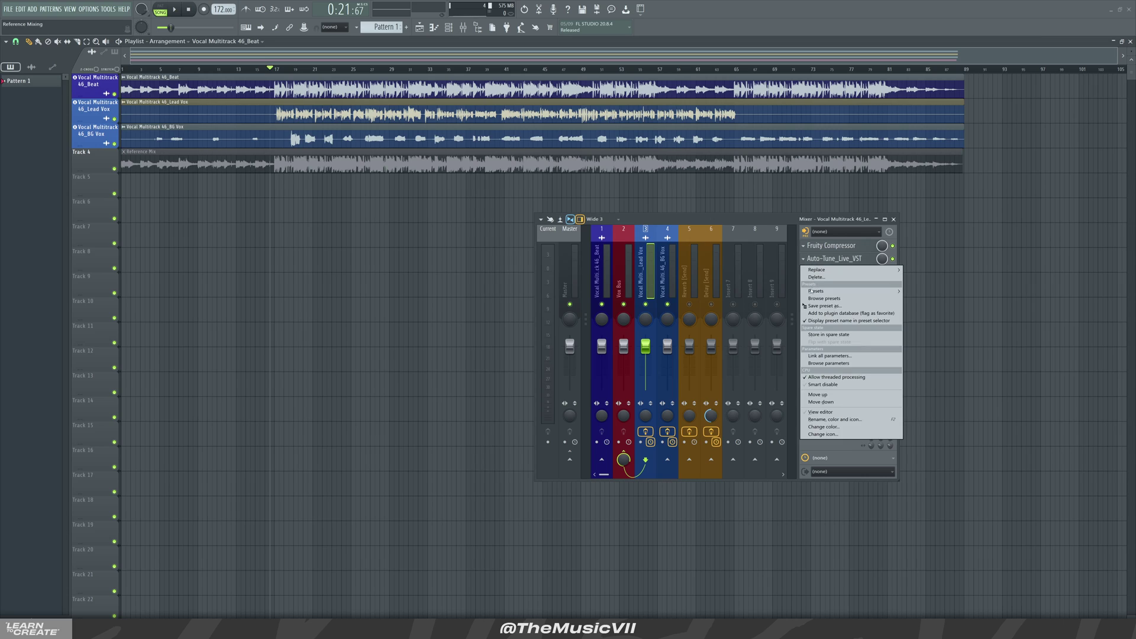
click(798, 277)
click(806, 260)
click(829, 314)
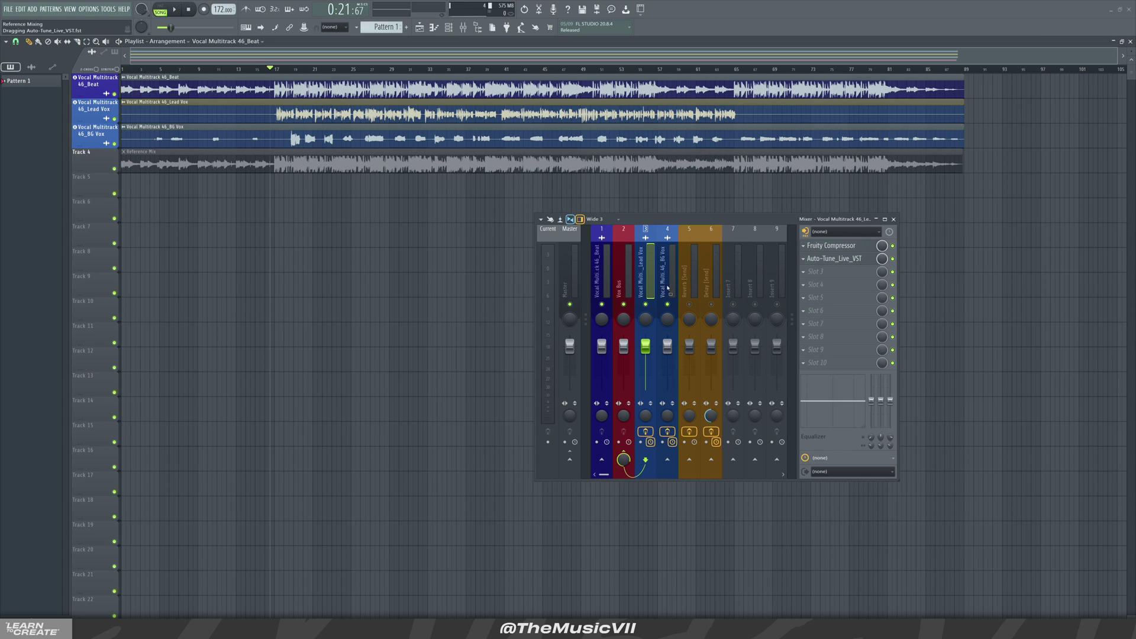
drag(669, 278, 670, 278)
Step: Play the mix to hear the tuned BG Vox, and close the Auto-Tune window
key(space)
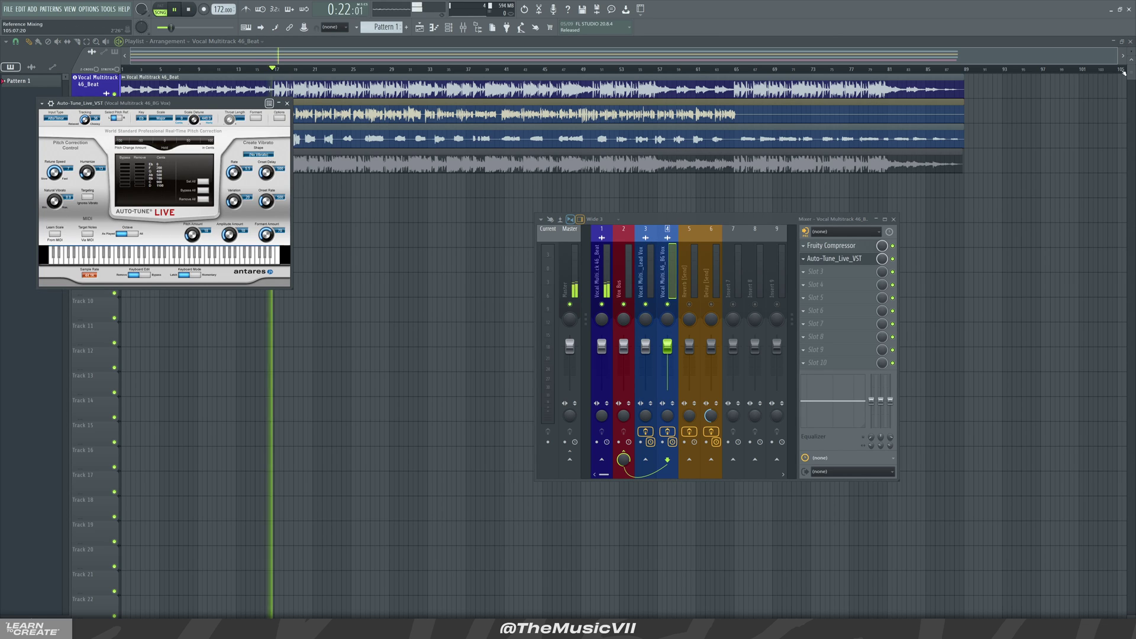
drag(1130, 54, 1130, 77)
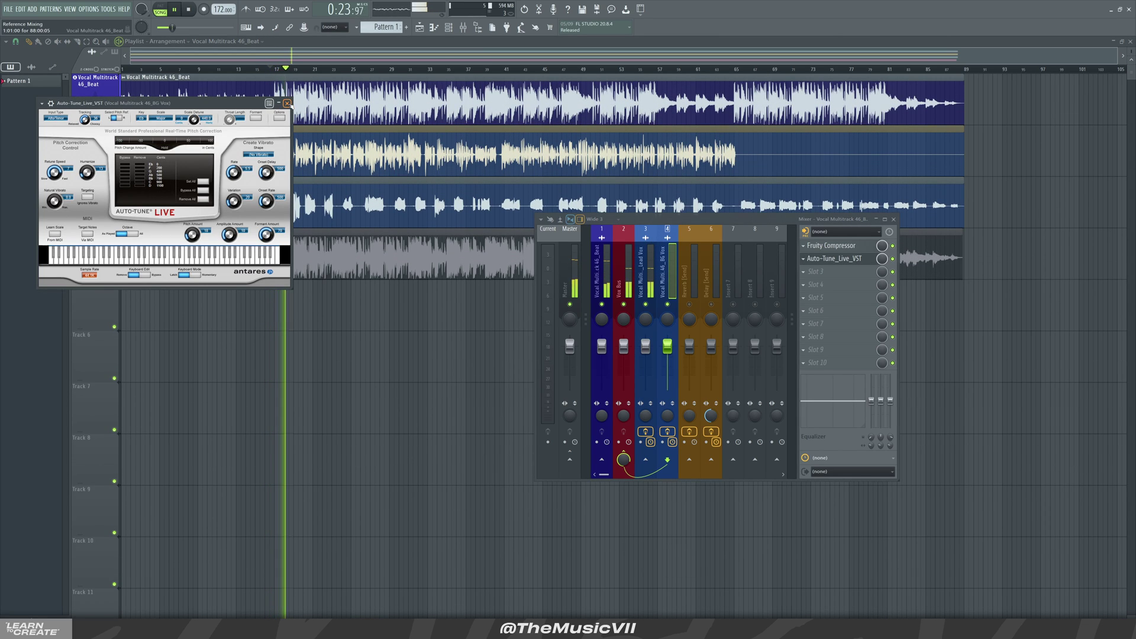
click(287, 103)
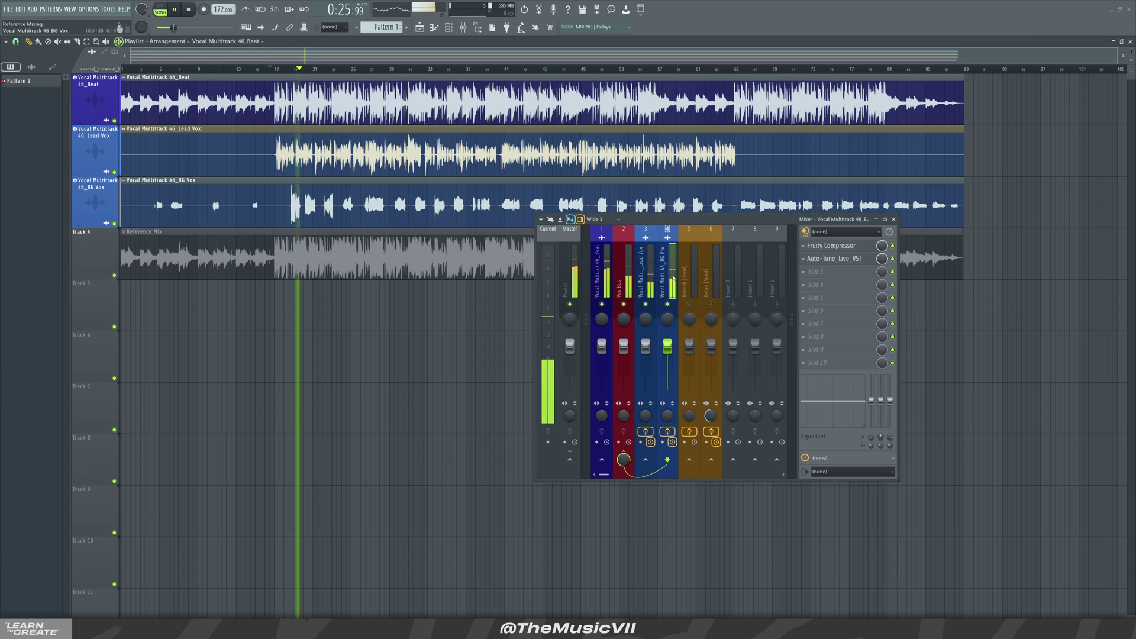
key(space)
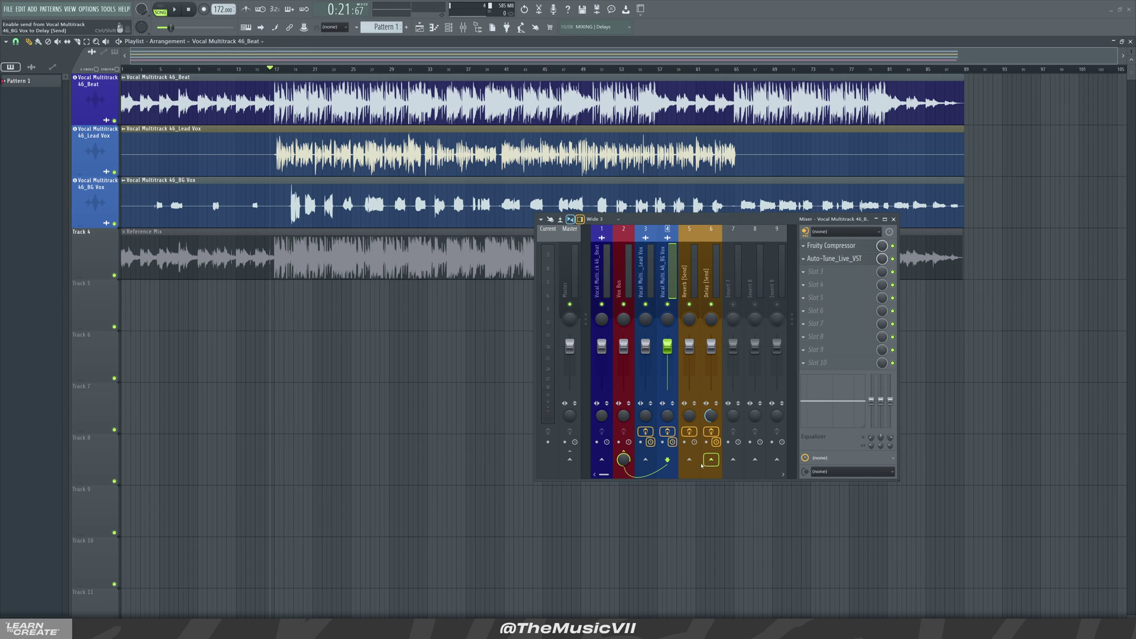
Step: Route the BG Vox track to Reverb [Send] at 44% and check the Fruity Reeverb 2 on that send track
key(space)
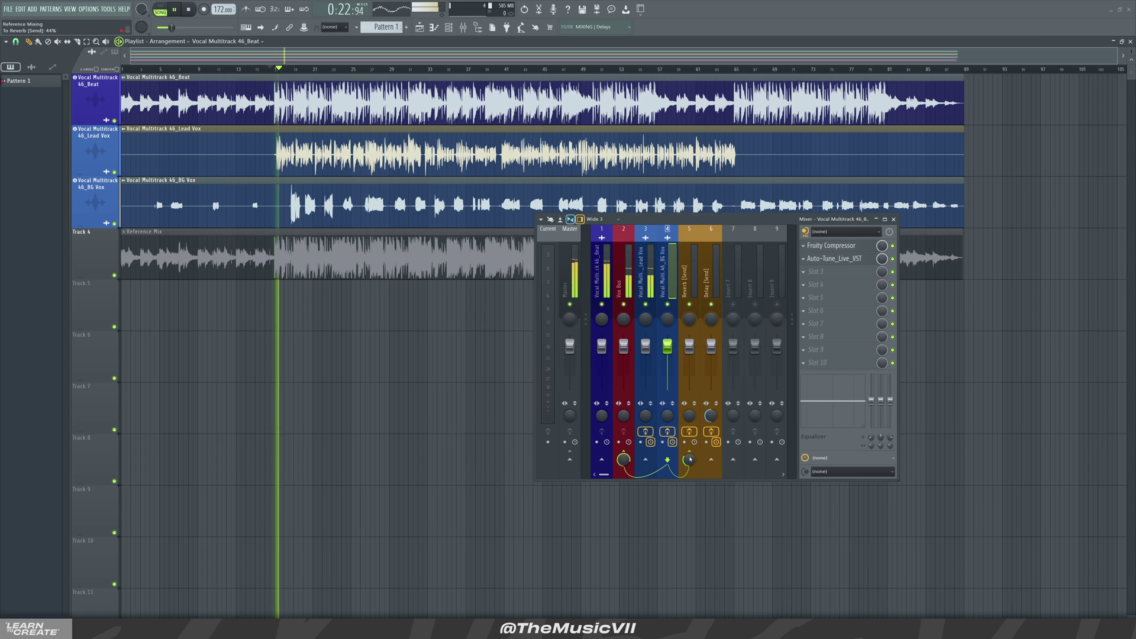
click(689, 278)
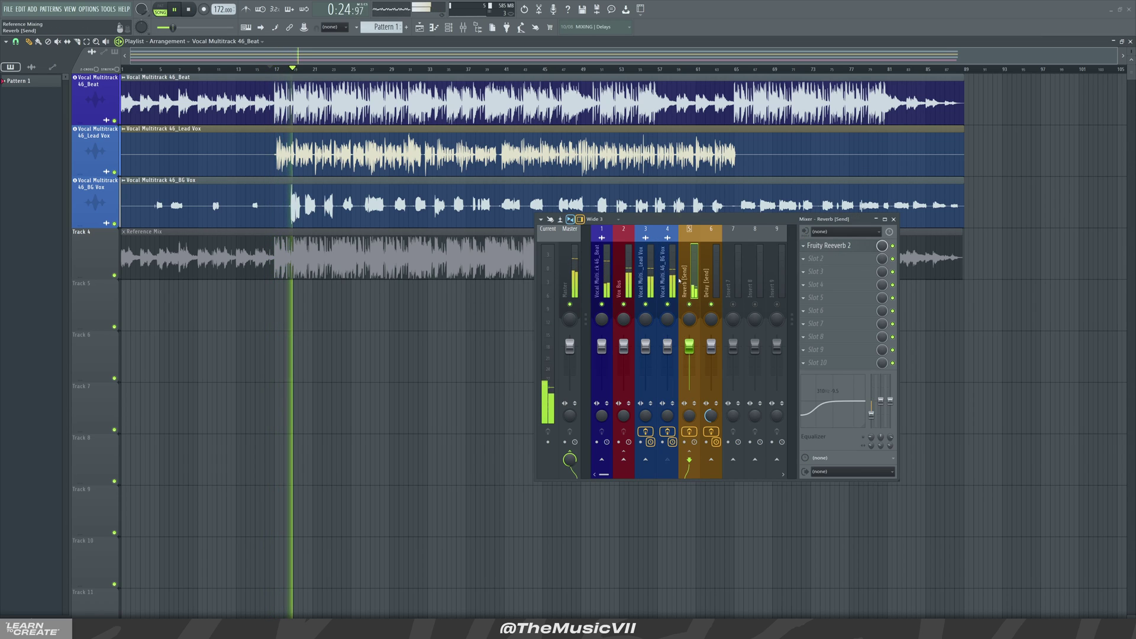
key(space)
click(828, 247)
key(space)
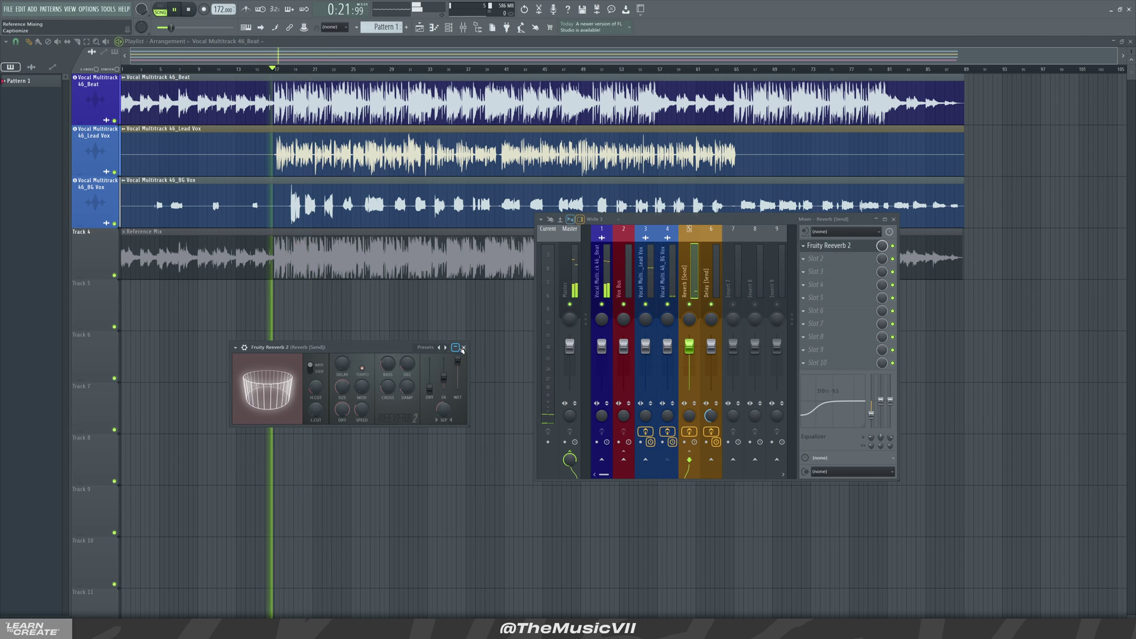
click(464, 347)
key(space)
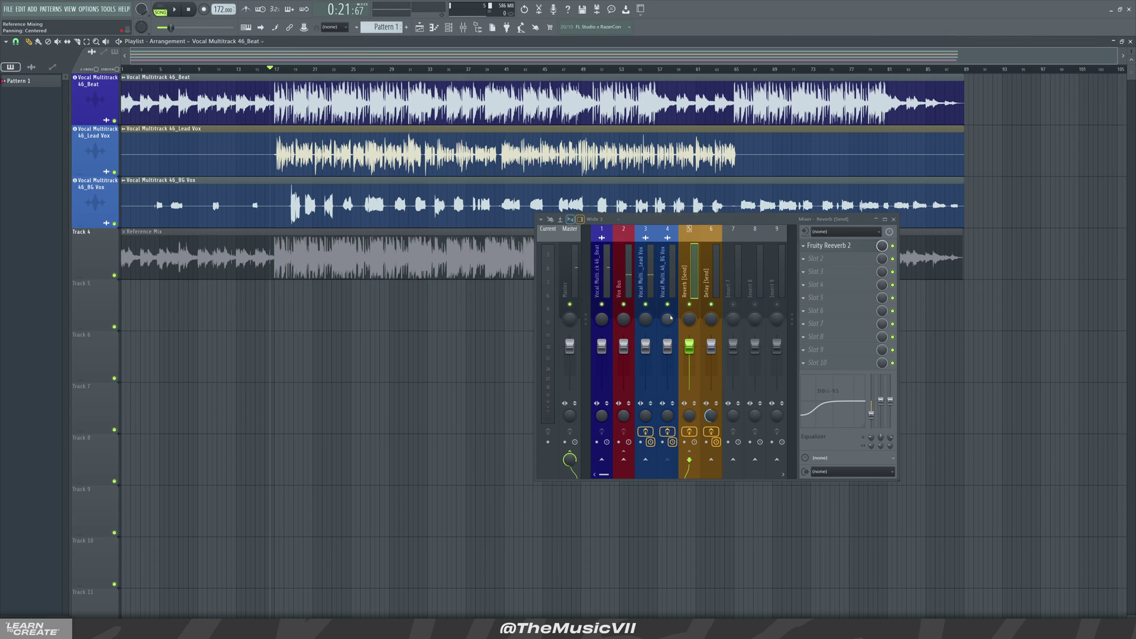
Step: Play the mix and raise the BG Vox track's send level to Reverb [Send]
key(space)
click(645, 264)
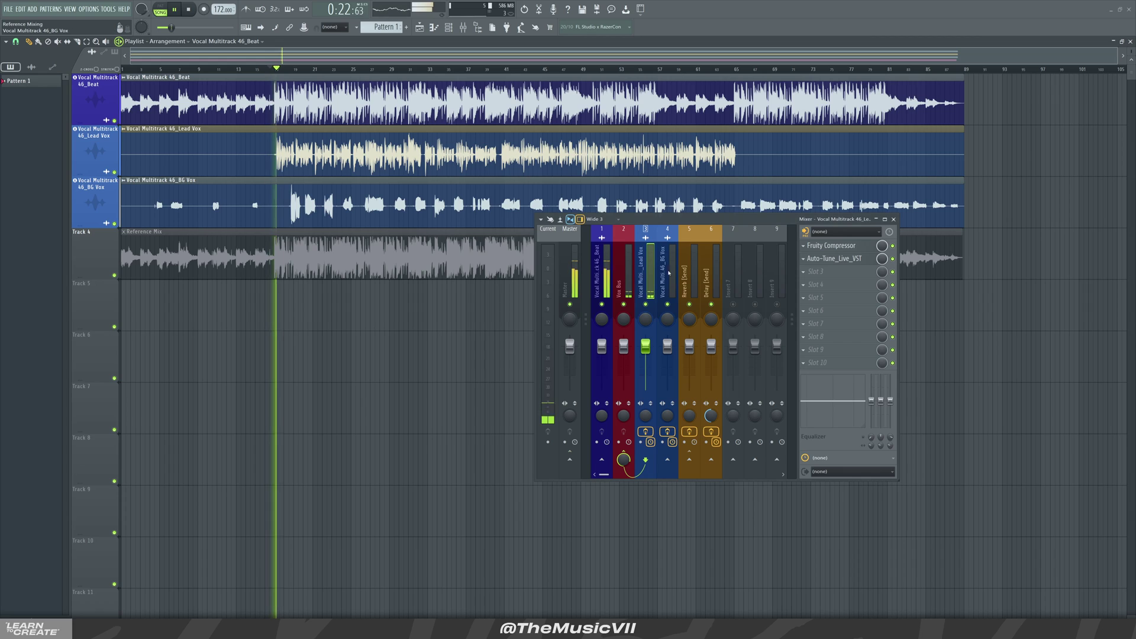
click(624, 272)
click(686, 284)
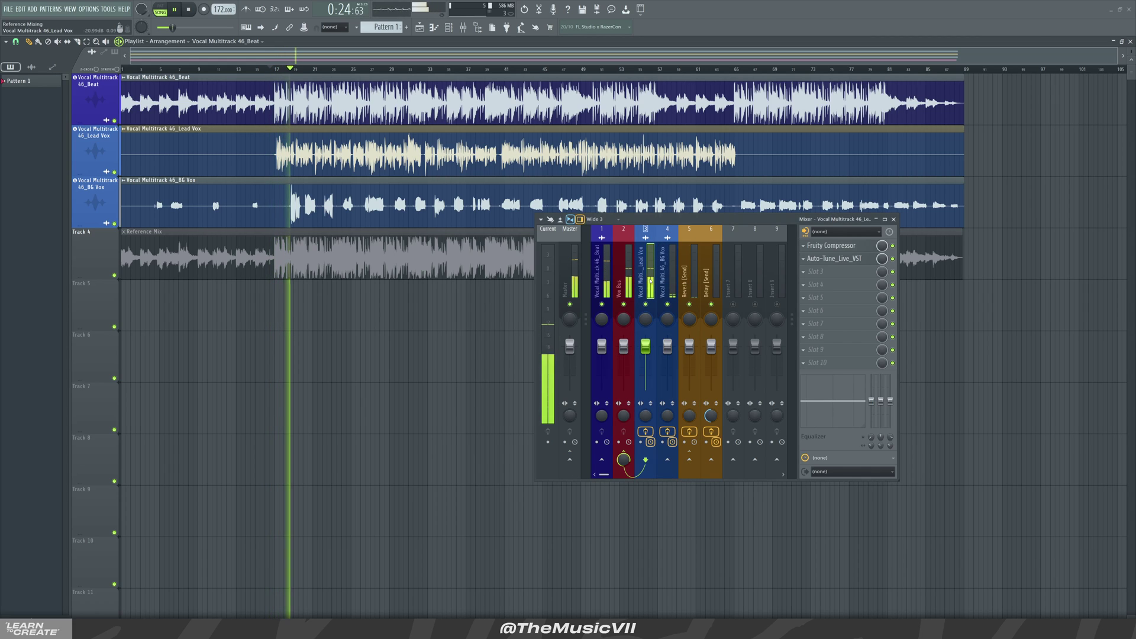
key(Left)
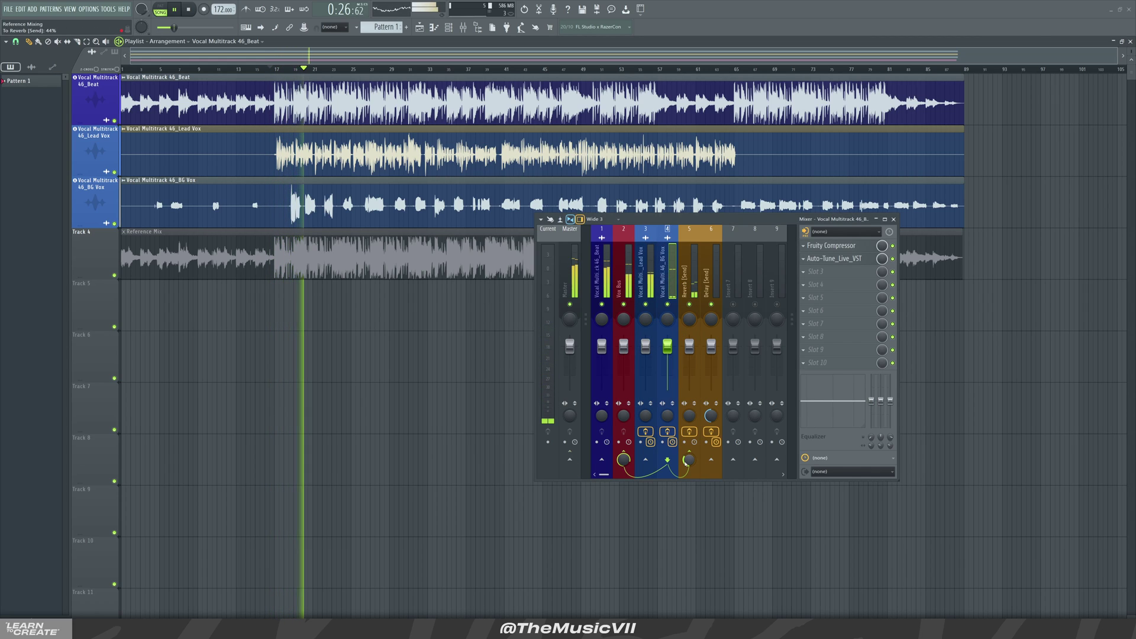
drag(688, 460, 689, 447)
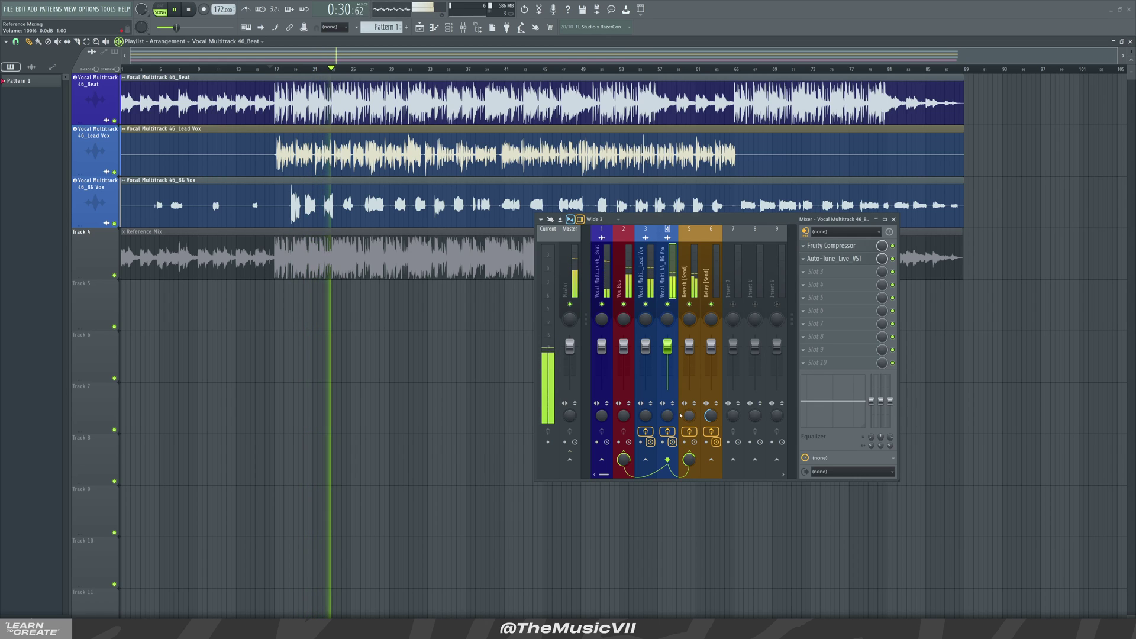
key(space)
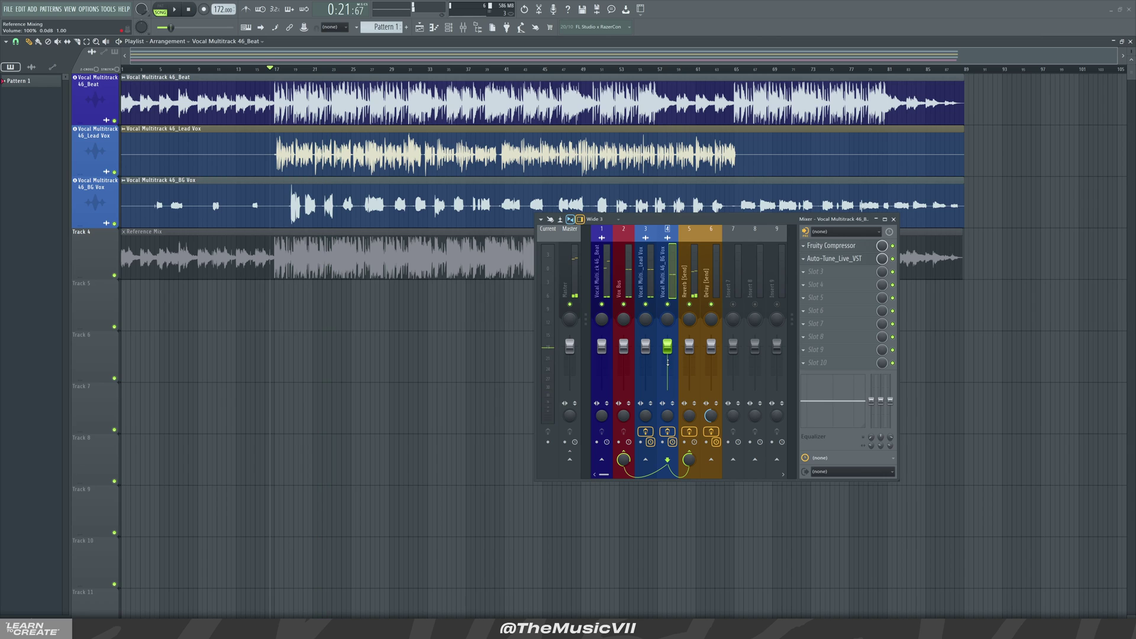
Step: Load RVox Stereo into the third effect slot of the BG Vox track and slightly lower the track's volume
click(820, 271)
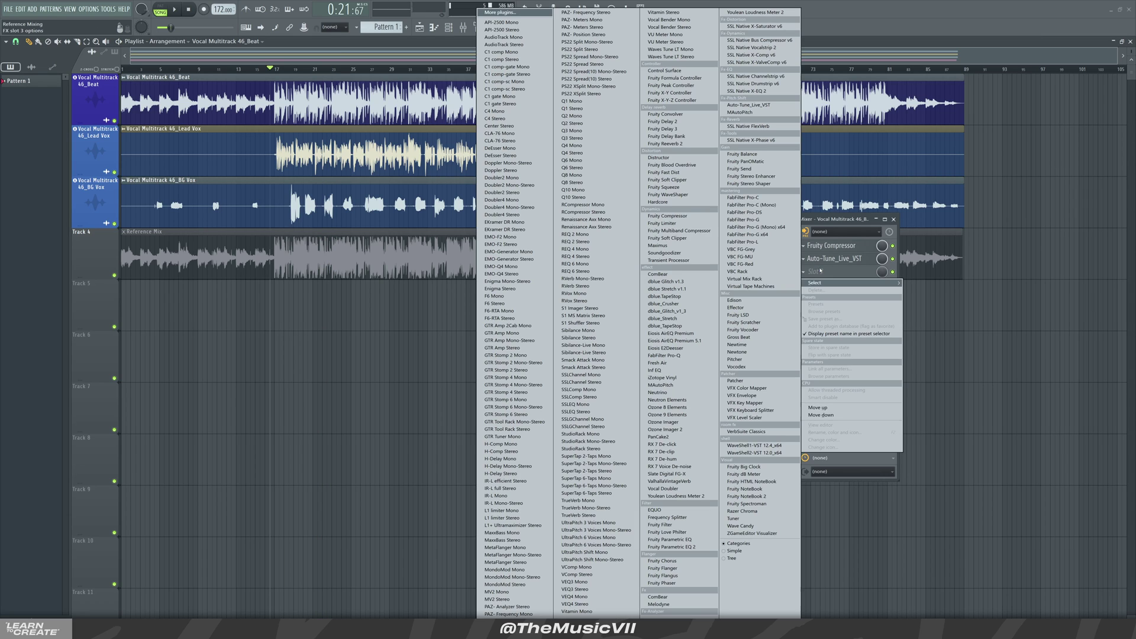
click(592, 300)
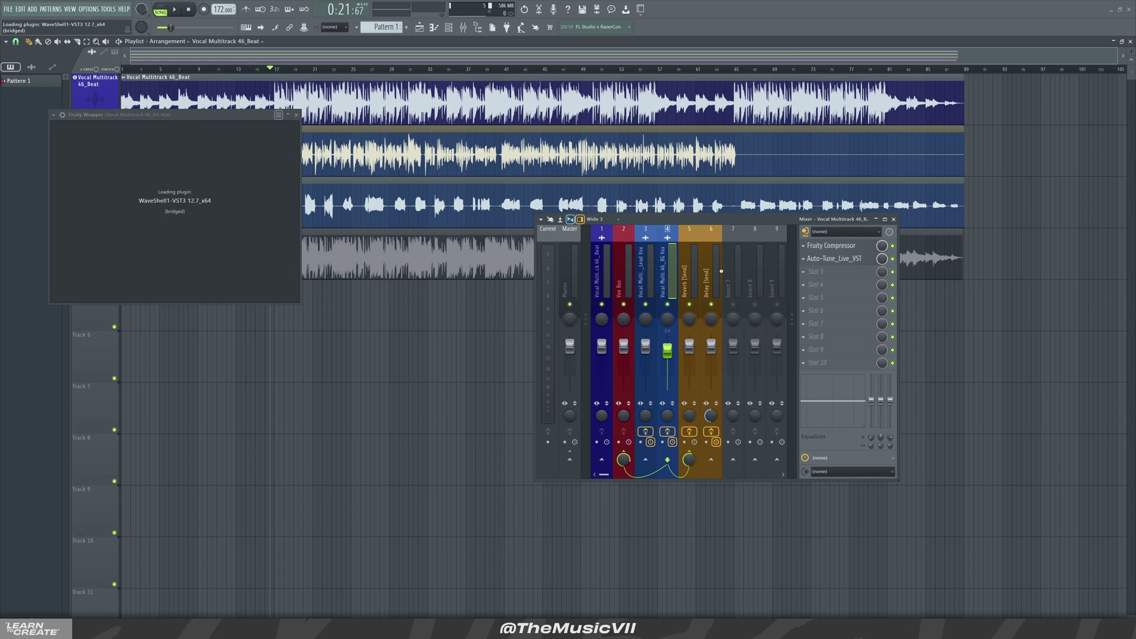
drag(145, 116, 283, 177)
Step: Set RVox's compression to -25.3 and gain to -9.2 during playback, and lower the BG Vox volume further
key(space)
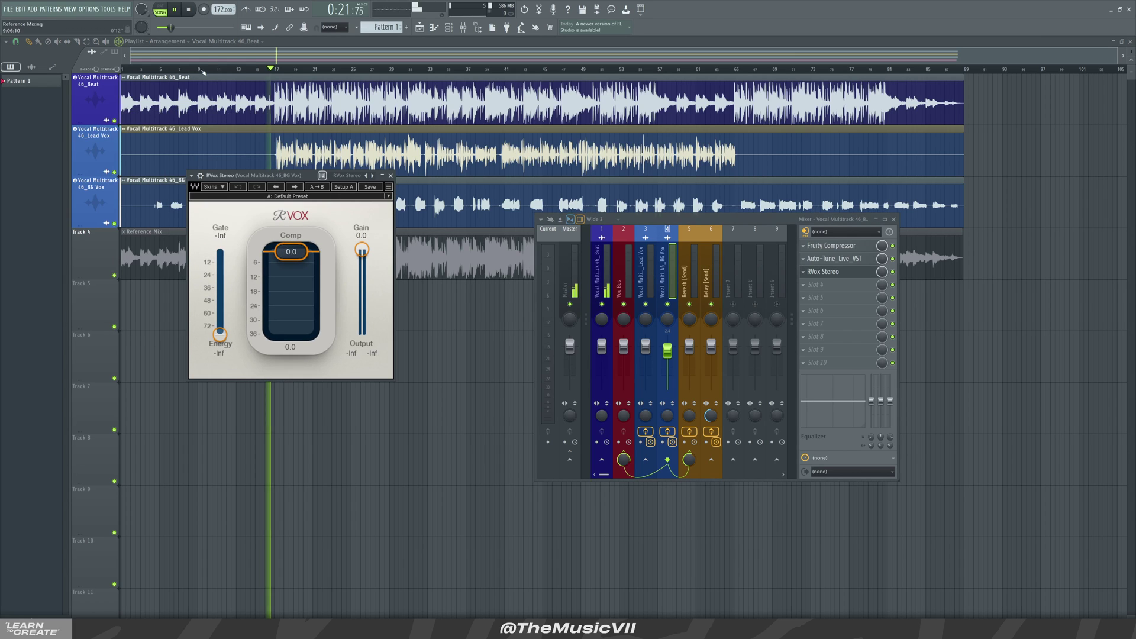
drag(295, 263, 295, 281)
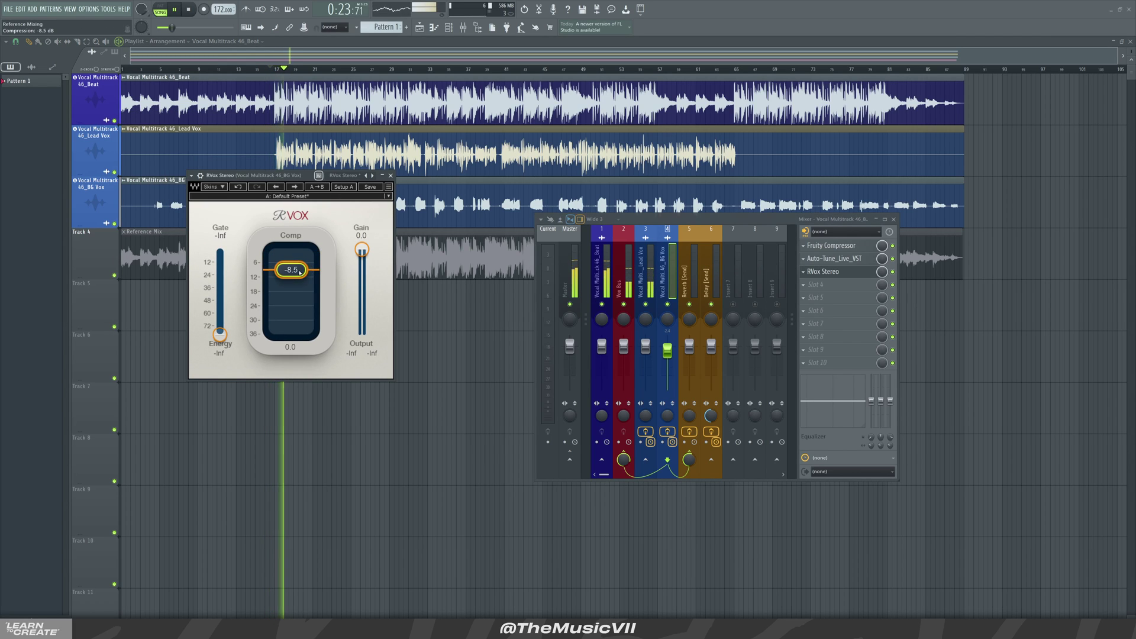
drag(287, 175, 311, 236)
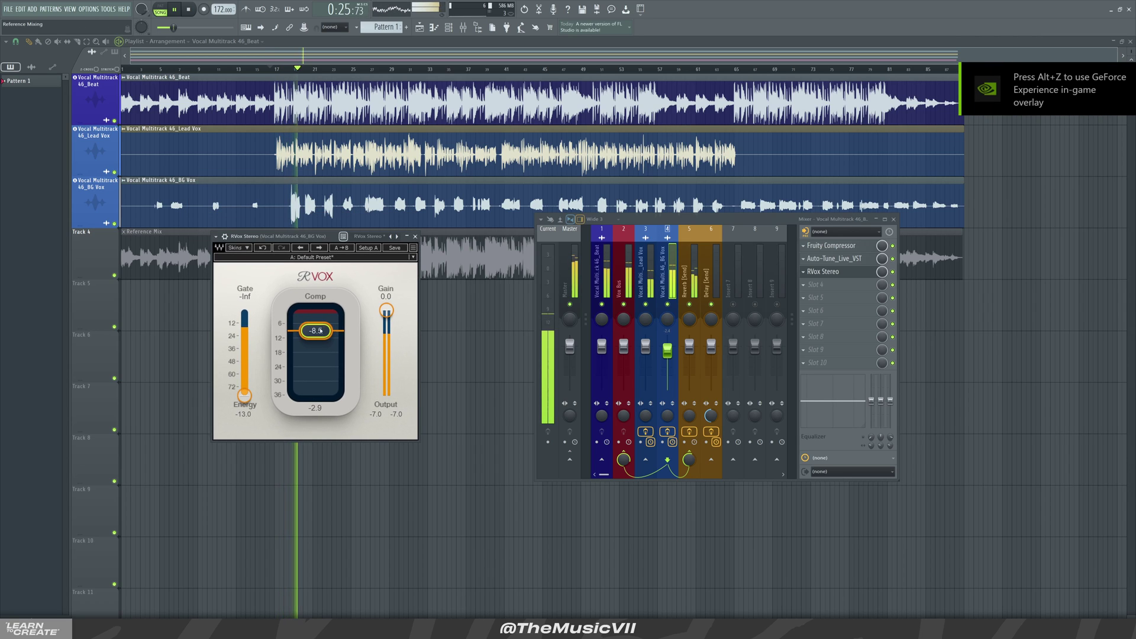
drag(315, 331, 315, 340)
drag(394, 318, 317, 351)
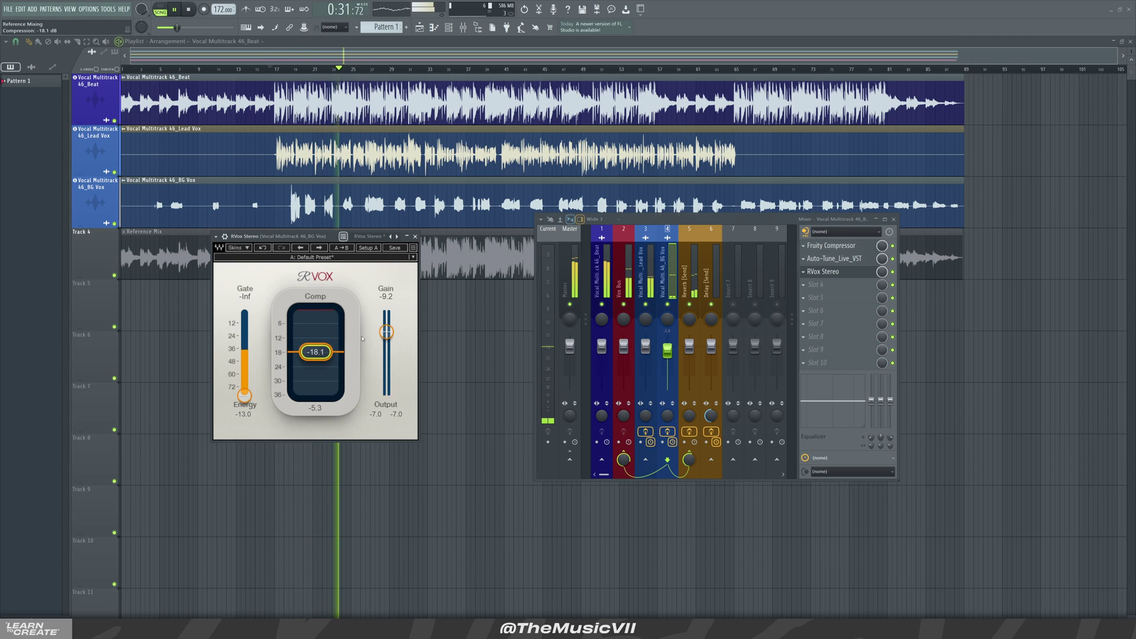
drag(316, 351, 316, 355)
key(space)
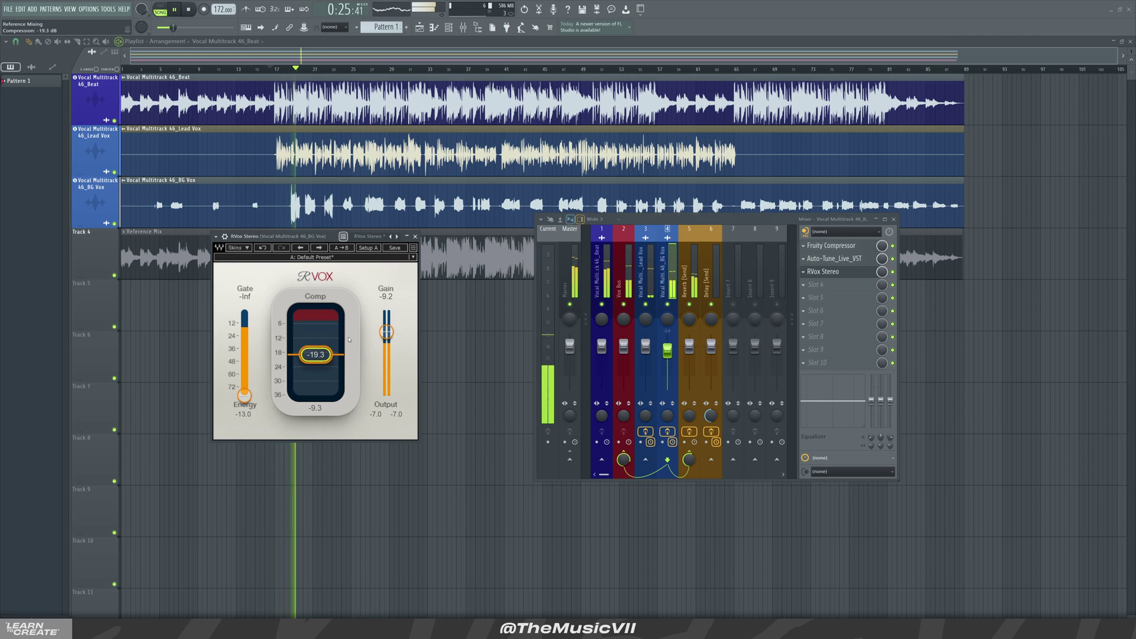
drag(316, 355, 316, 368)
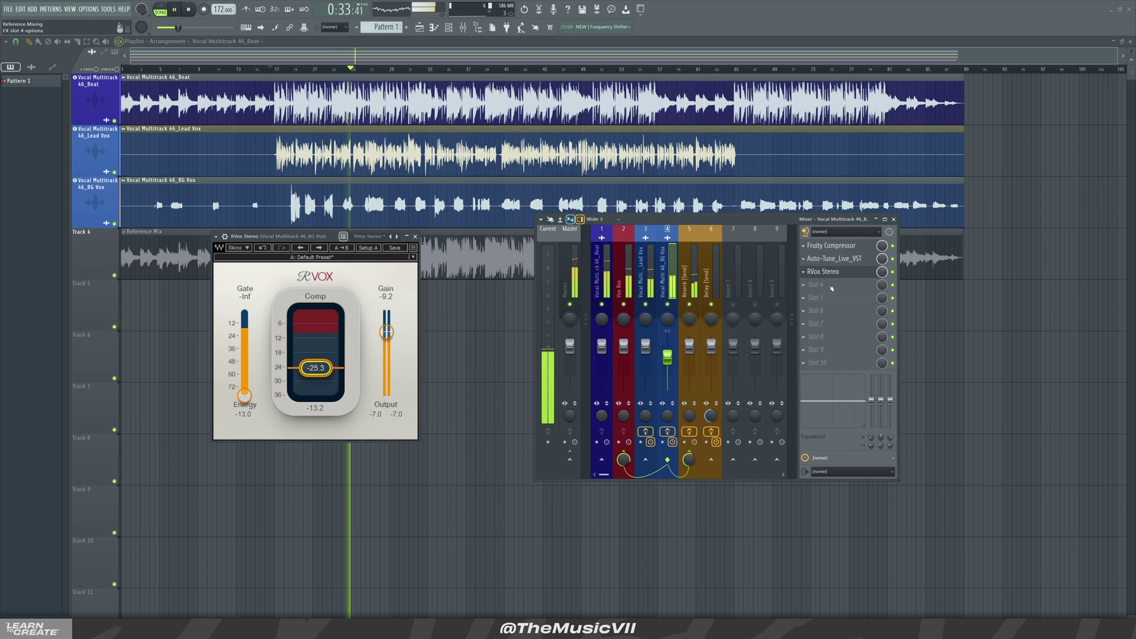
key(space)
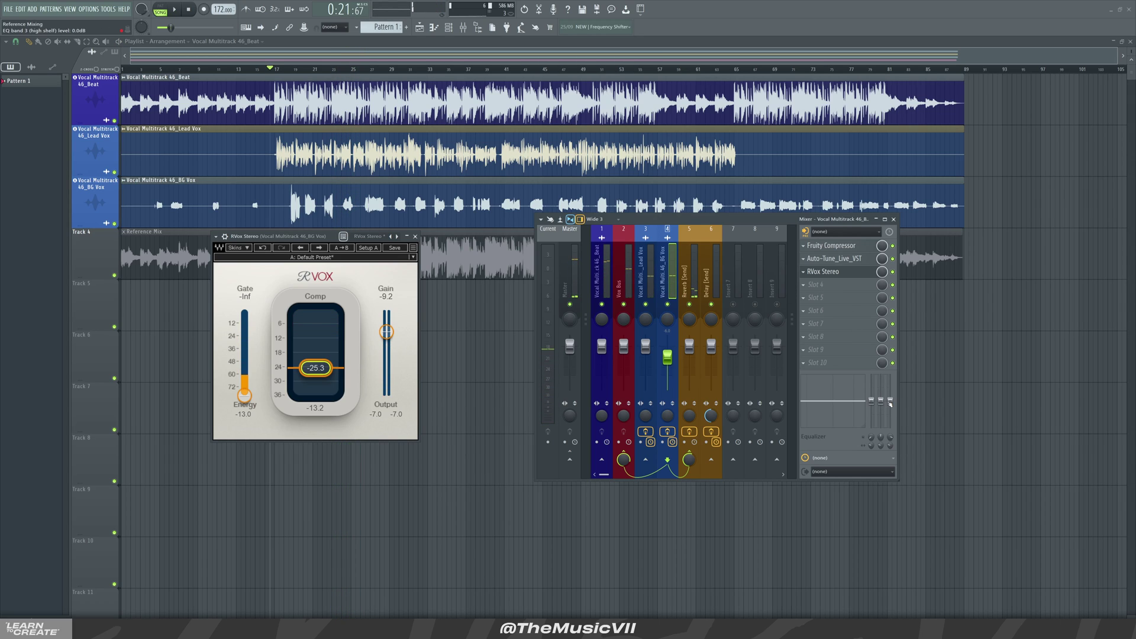
Step: Cut the high and low shelves of the BG Vox track's equalizer and set the low shelf's frequency to about 416 Hz
drag(891, 402, 891, 408)
key(space)
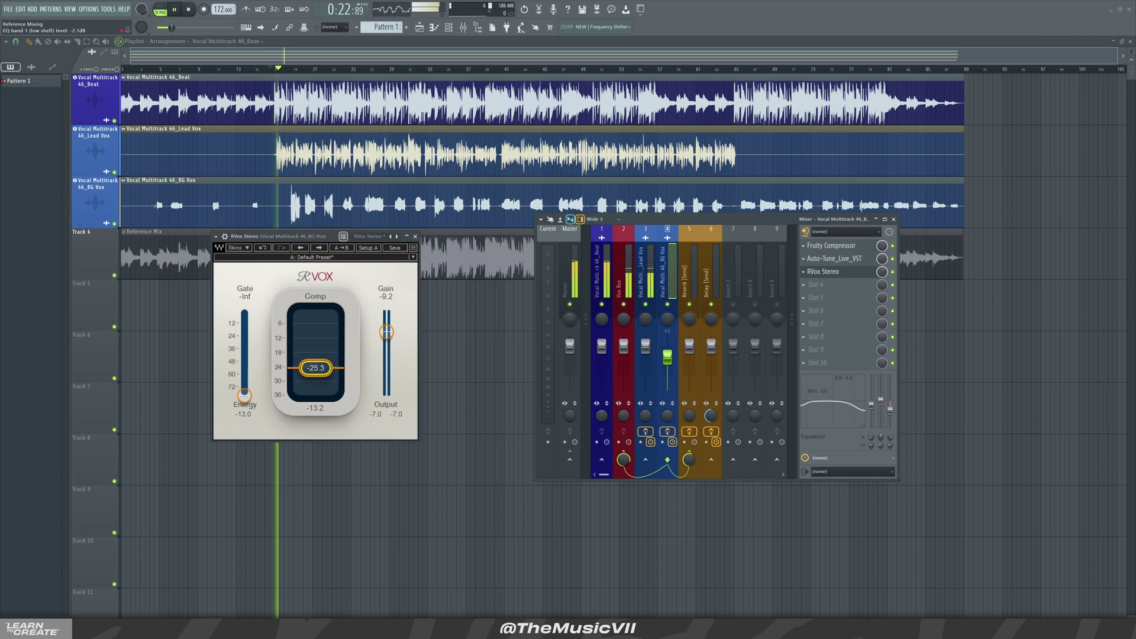
mouse_move(871, 437)
mouse_down()
mouse_move(871, 427)
mouse_move(871, 439)
mouse_up()
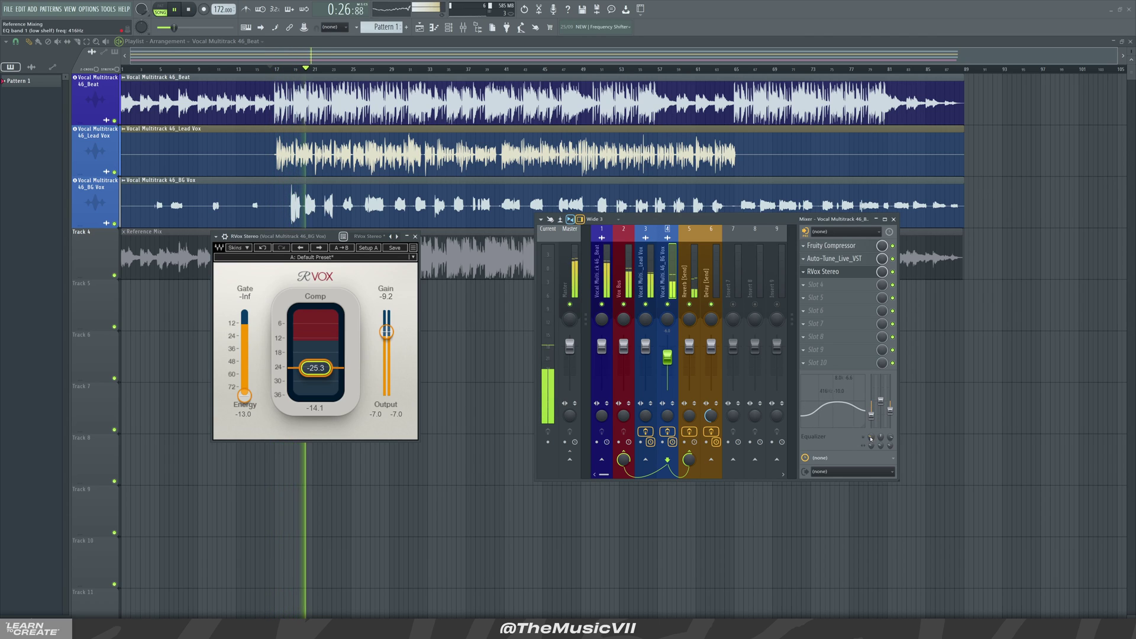
key(space)
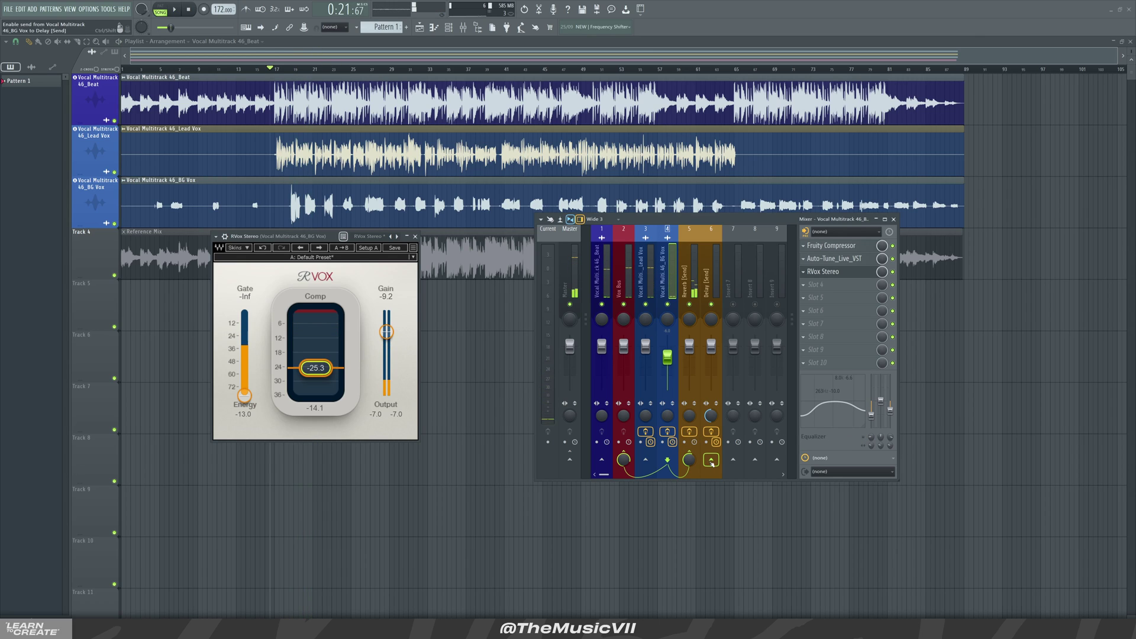
Step: Route the BG Vox track to Delay [Send] with an adjusted send level, lower the track's volume and close RVox
click(711, 461)
key(space)
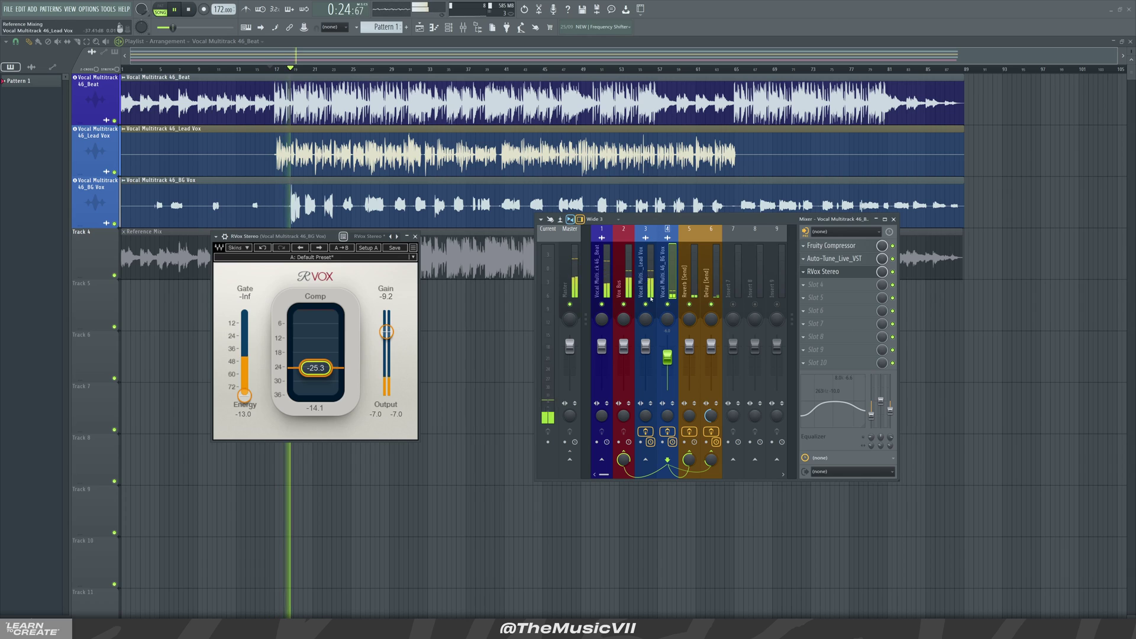
drag(709, 462, 709, 455)
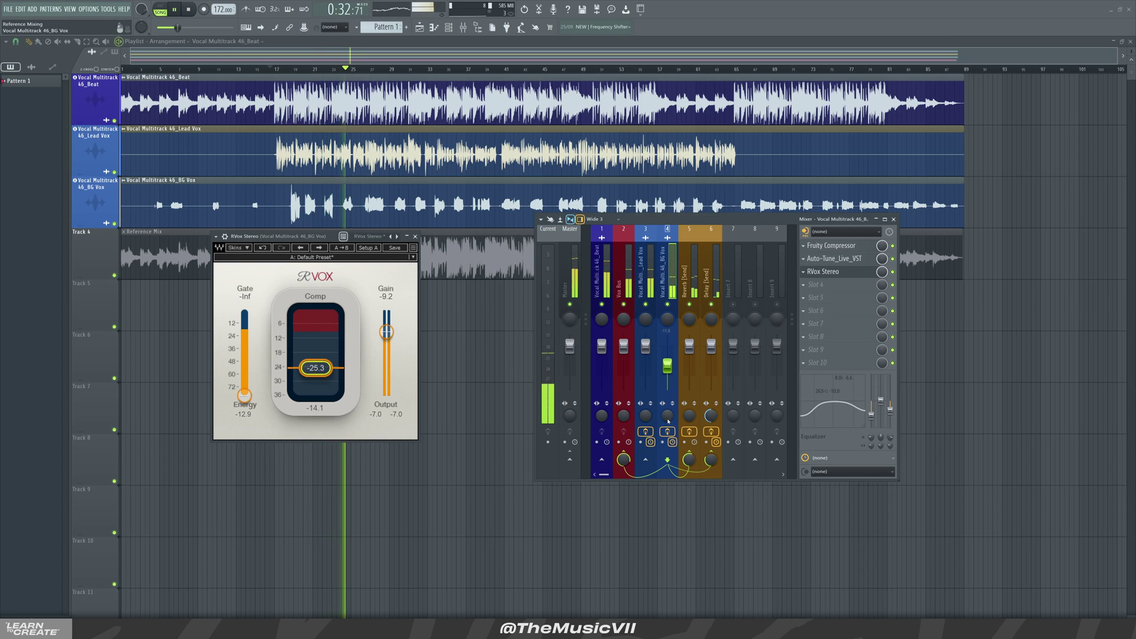
click(414, 236)
key(space)
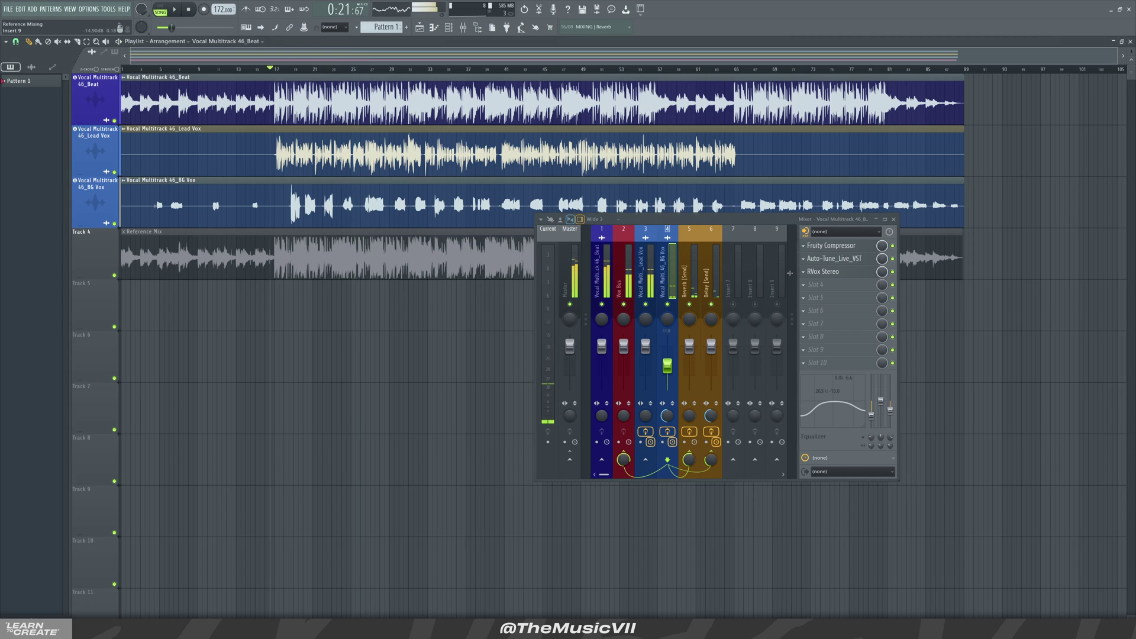
Step: Load Ozone Imager 2 into the fourth effect slot of the BG Vox track and close its window
click(822, 285)
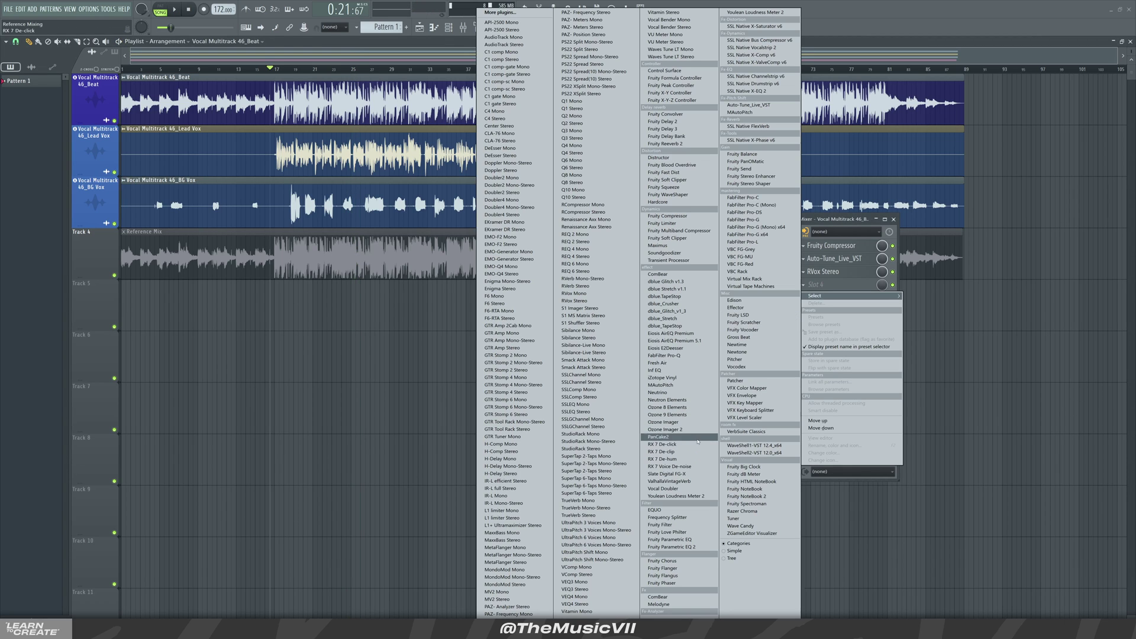
click(667, 430)
drag(254, 262, 303, 279)
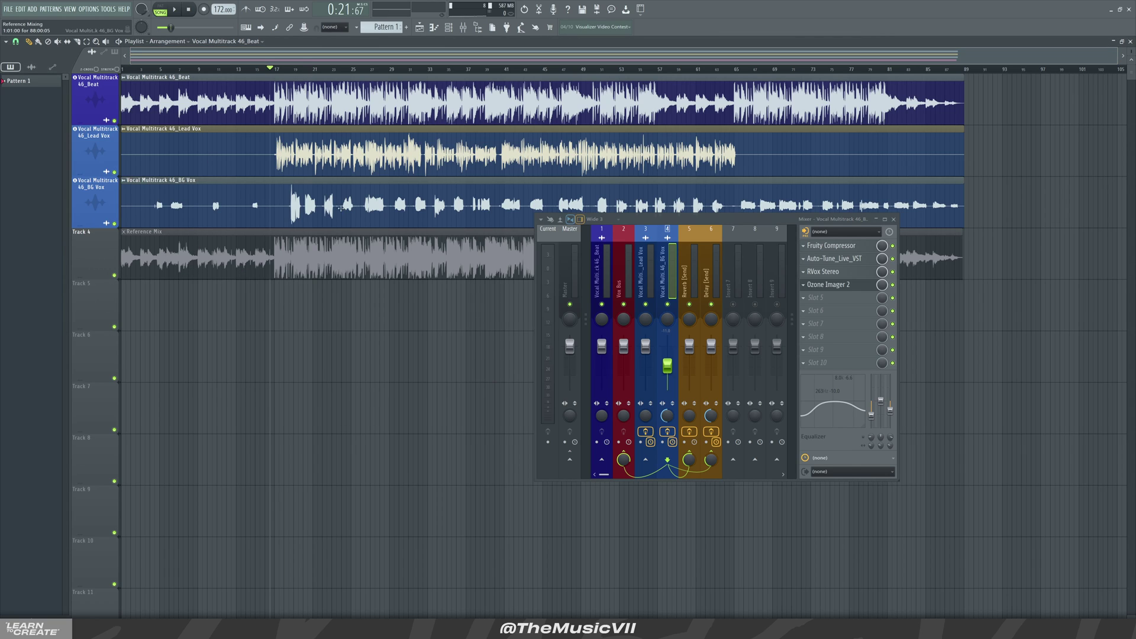
Step: Compare against the Reference Mix by playing it with the beat and vocal clips muted, and restore the original muting
key(t)
click(313, 251)
key(space)
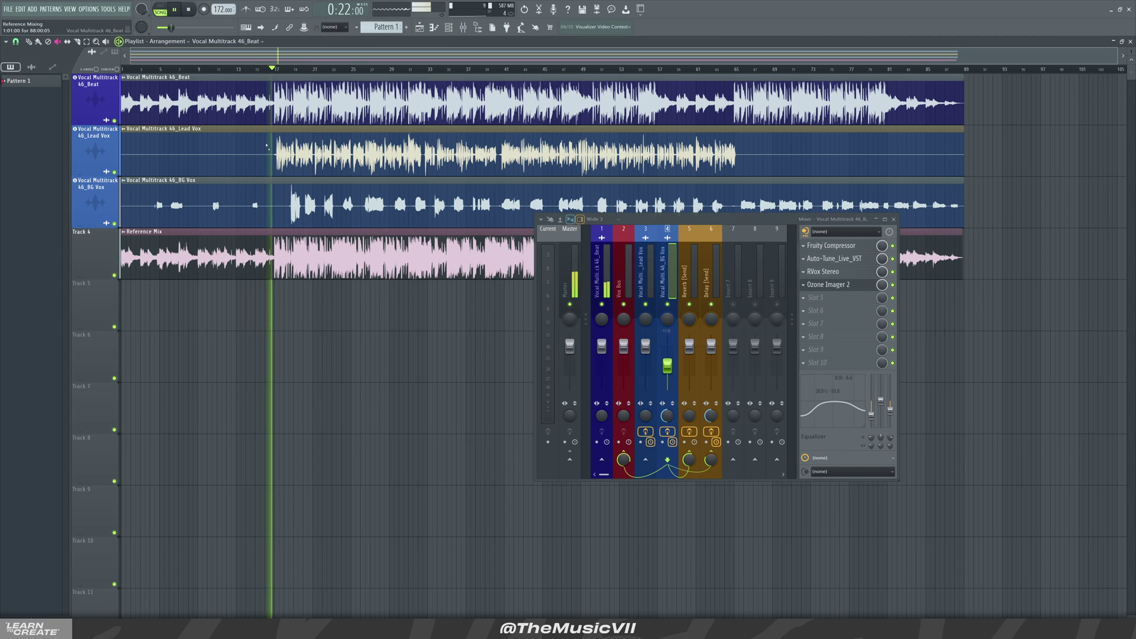
drag(318, 199, 310, 84)
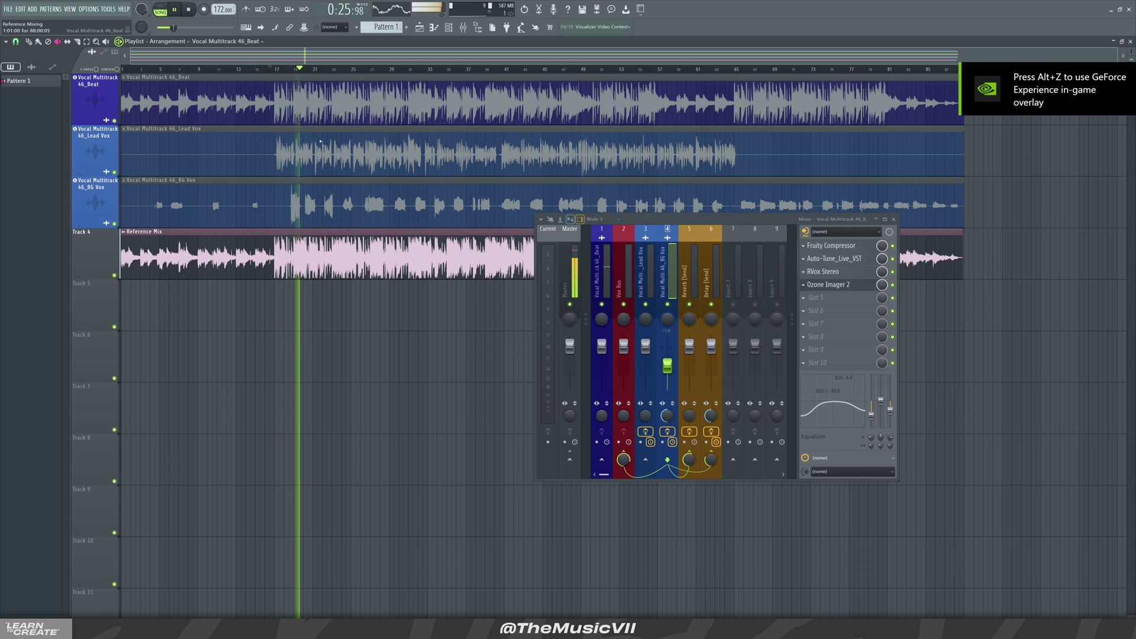
click(334, 258)
key(space)
drag(336, 205, 345, 104)
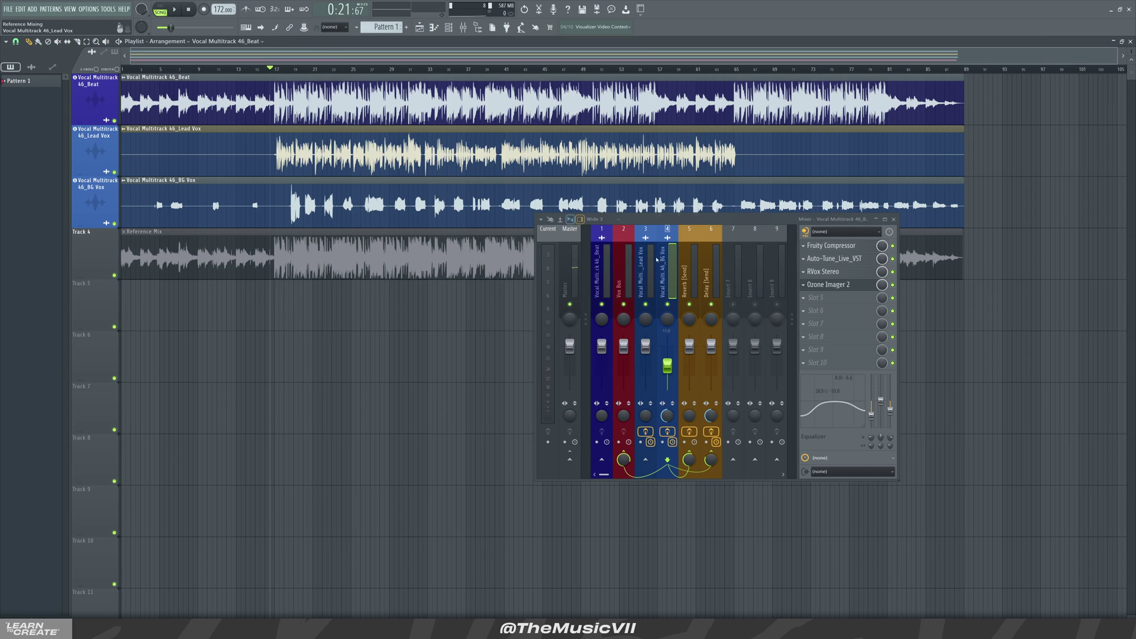
Step: Load PanCake2 into the fifth effect slot of the BG Vox track, set its beat sync to 1.5 bars during playback and close it
click(819, 300)
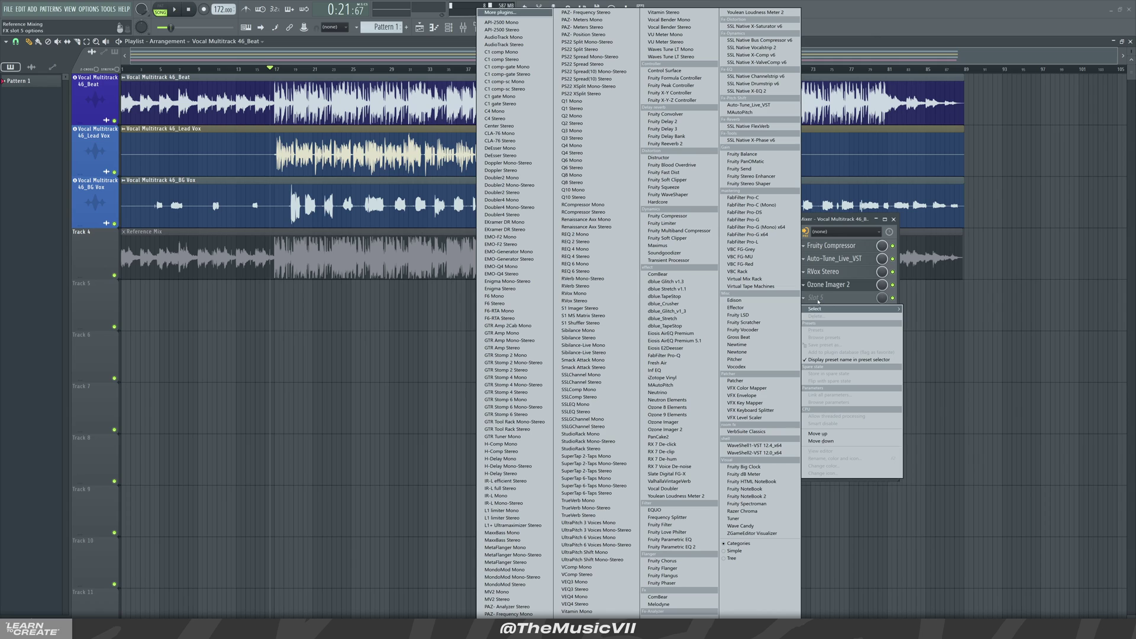
click(669, 438)
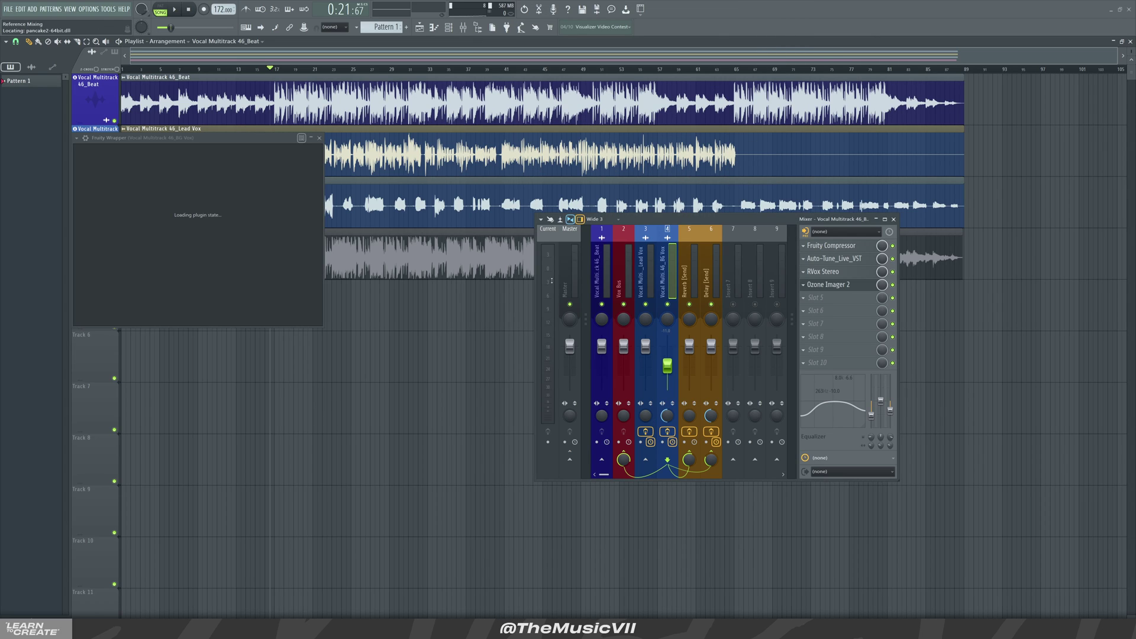
key(space)
drag(164, 141, 231, 240)
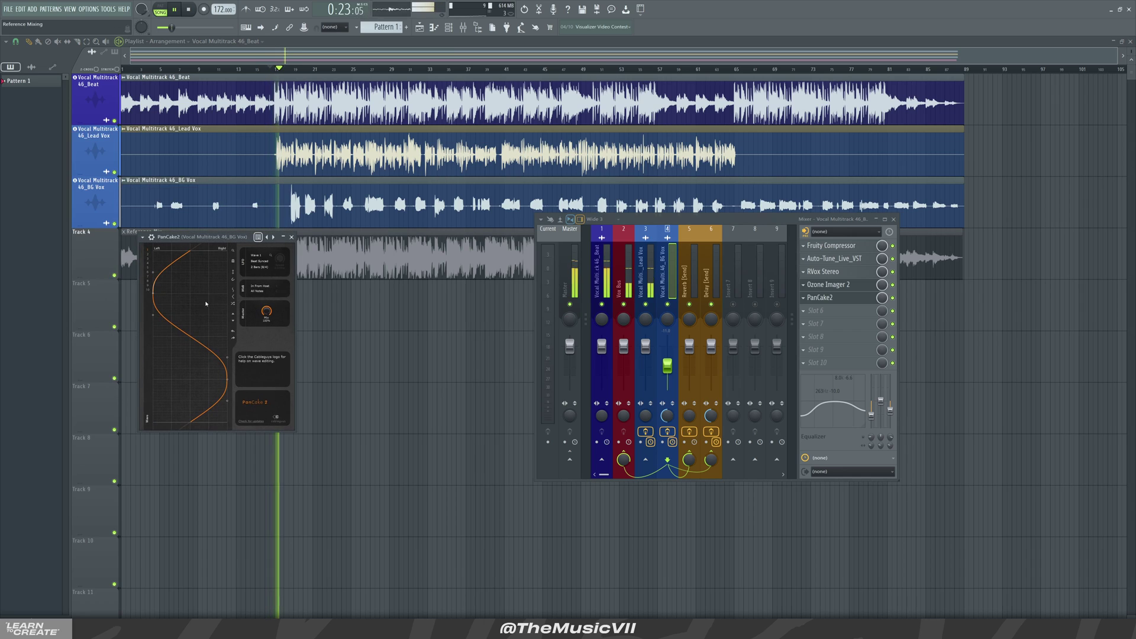
click(270, 274)
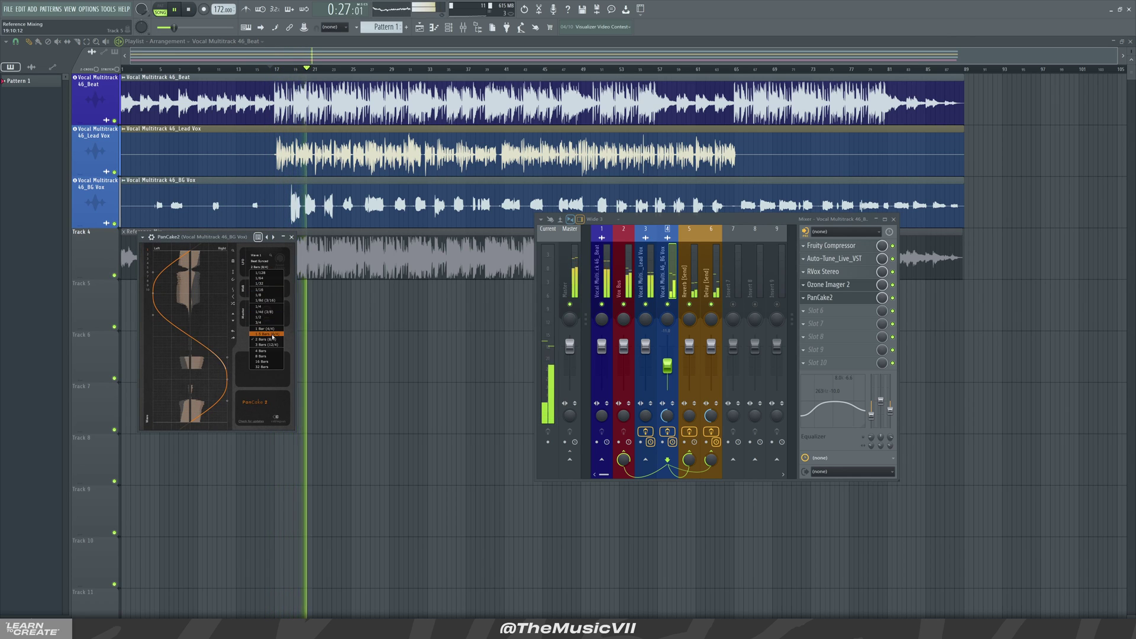
click(264, 334)
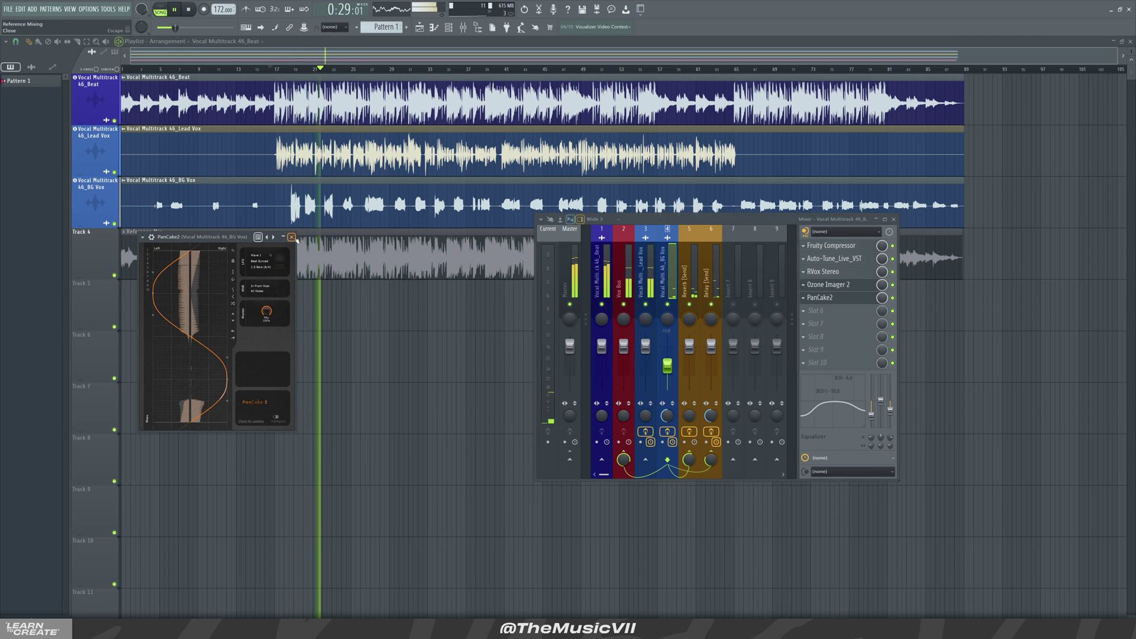
click(291, 237)
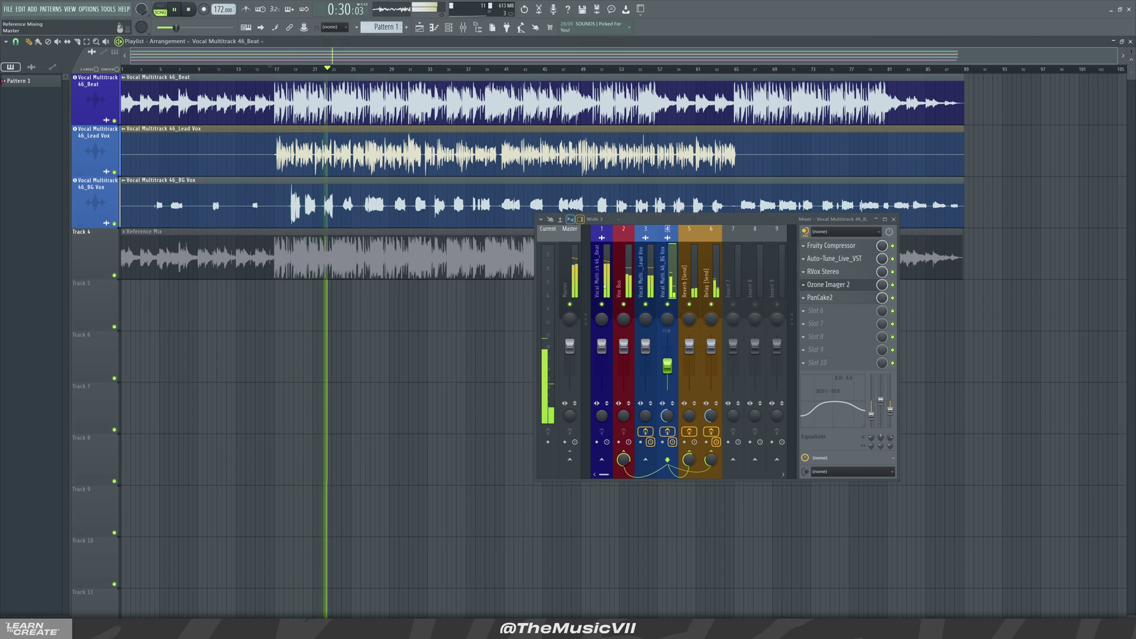
Step: Reopen PanCake2 on the BG Vox track, set its mix to 0.56, close it and play the mix
click(859, 300)
key(space)
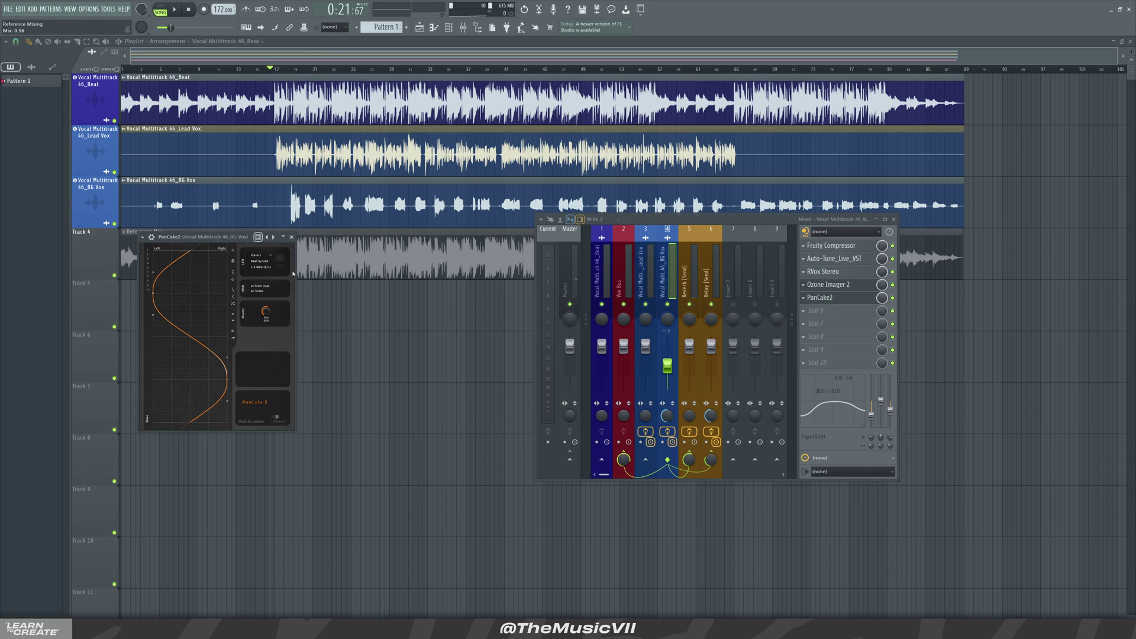
click(291, 237)
key(space)
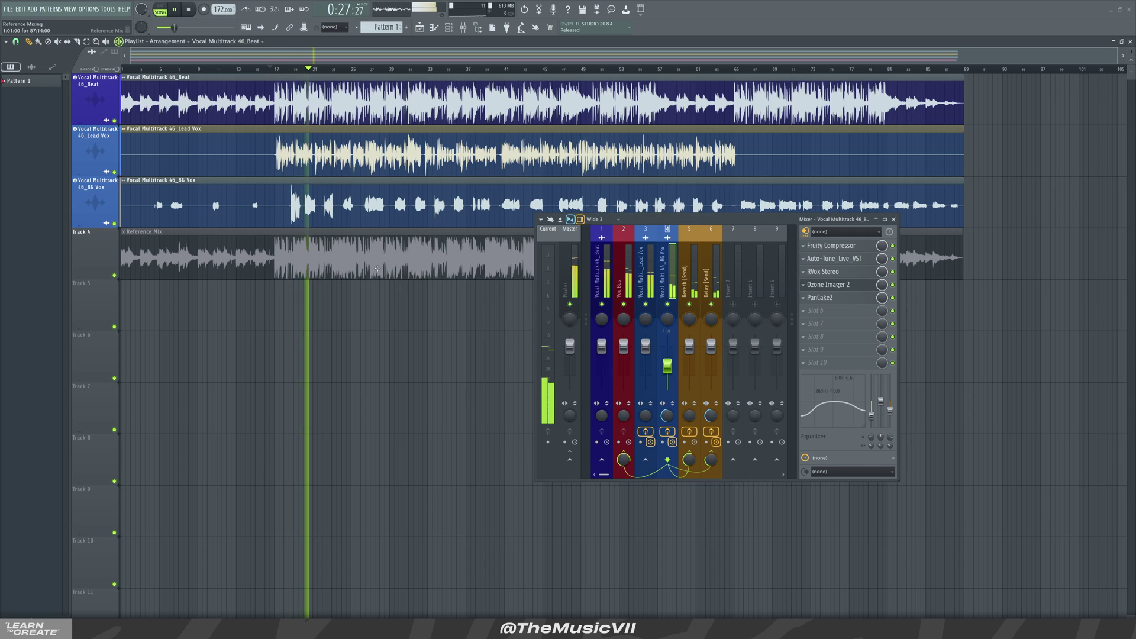
Step: Mute the beat and vocal clips and play the Reference Mix for comparison, and swap the muting back
mouse_move(306, 247)
mouse_down()
mouse_move(340, 247)
mouse_move(306, 248)
mouse_up()
key(t)
click(320, 247)
drag(325, 204, 331, 107)
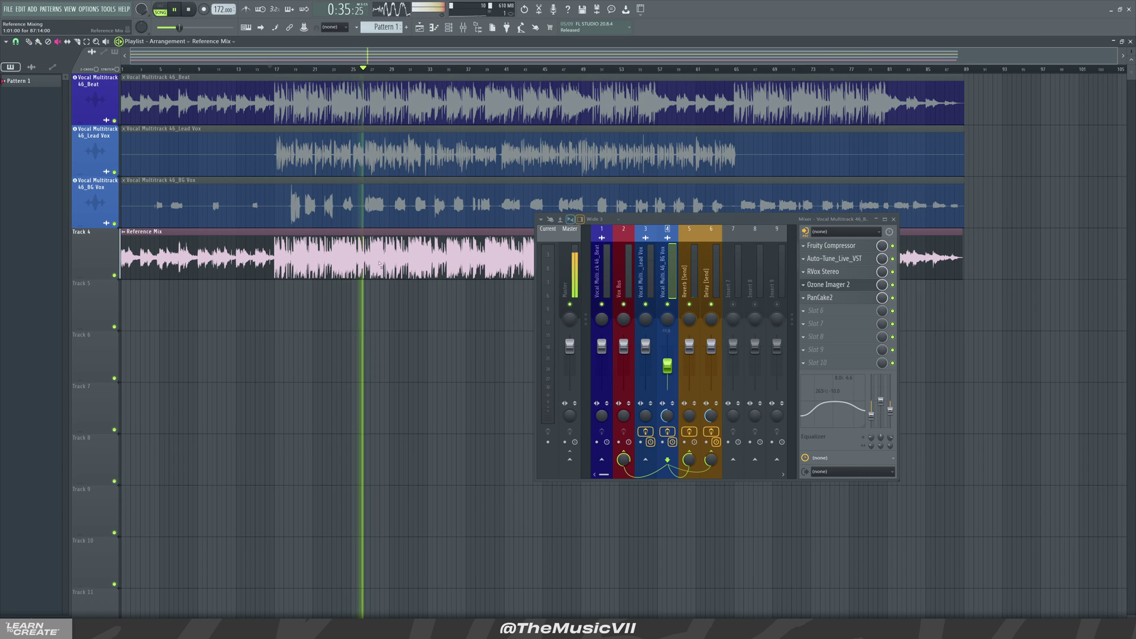
key(space)
drag(378, 260, 367, 95)
key(space)
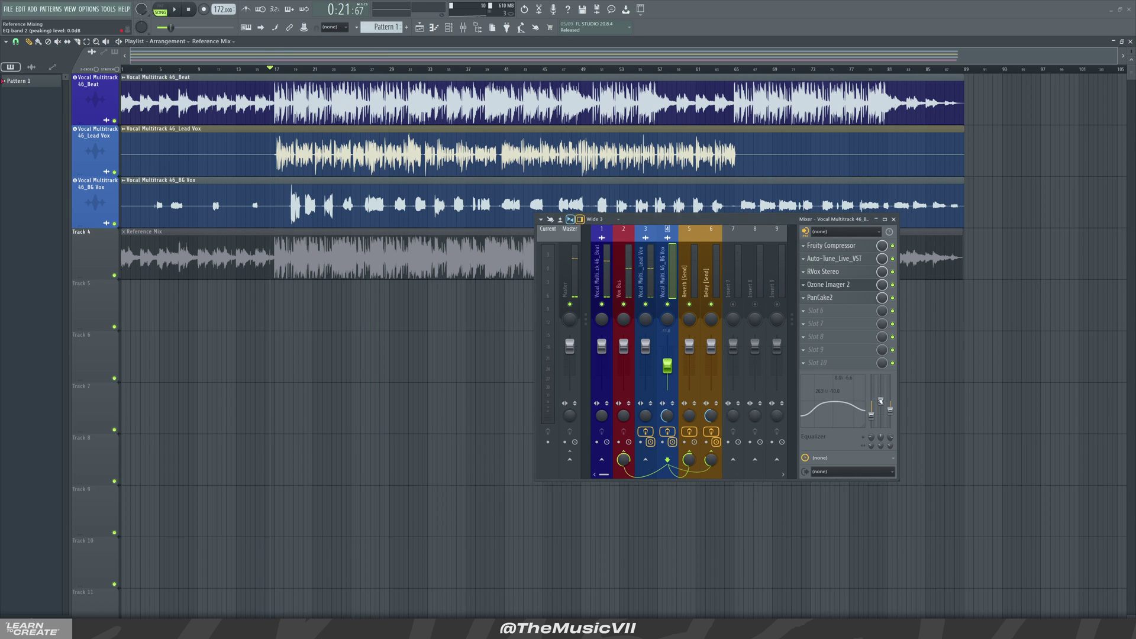
Step: Play the mix and lower the BG Vox track's volume slightly
key(space)
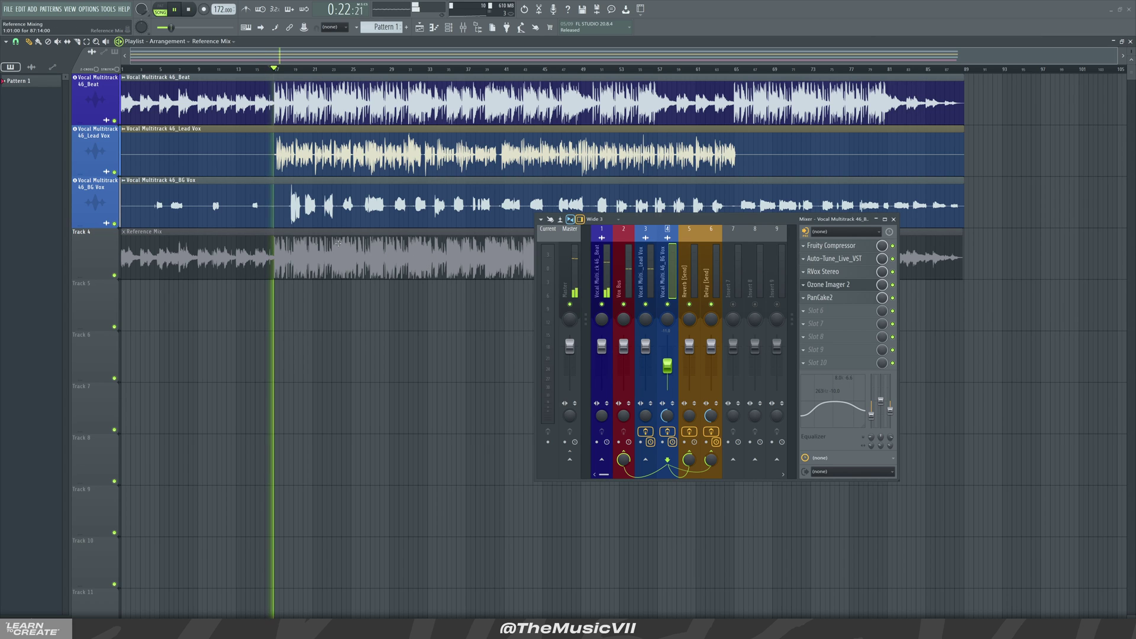
scroll(343, 221, up, 1)
scroll(343, 221, up, 1)
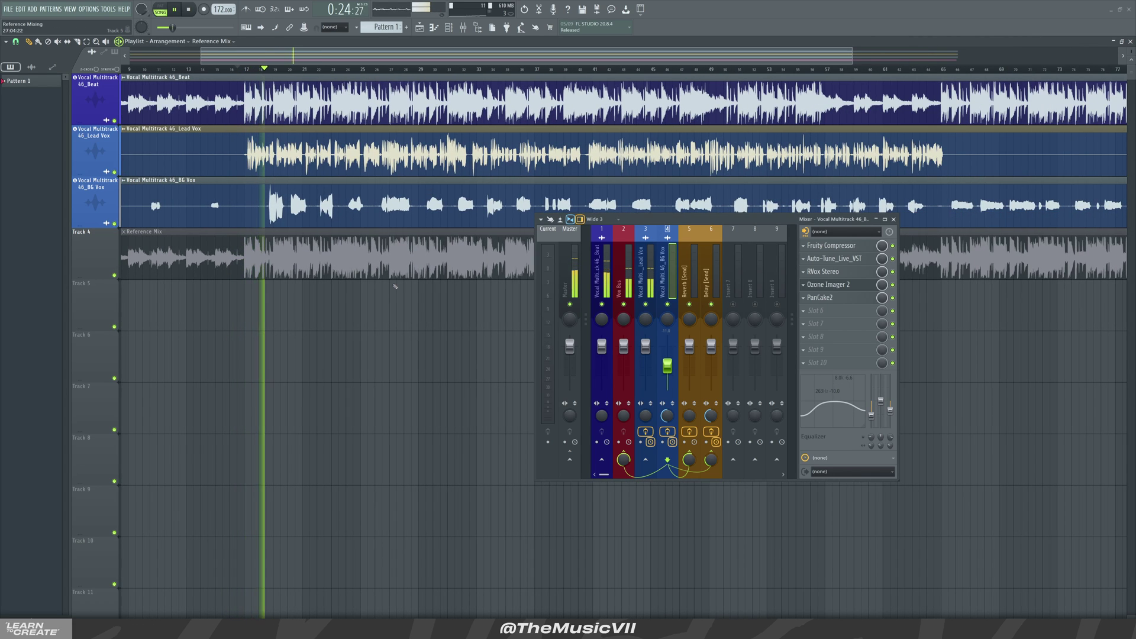
click(654, 295)
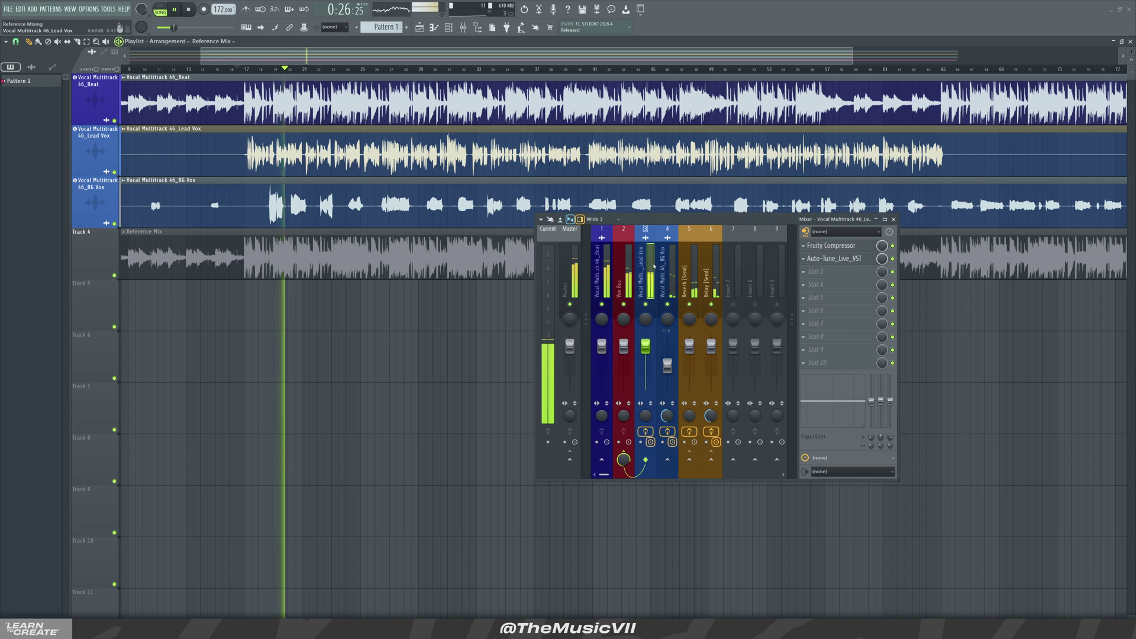
drag(668, 365, 675, 370)
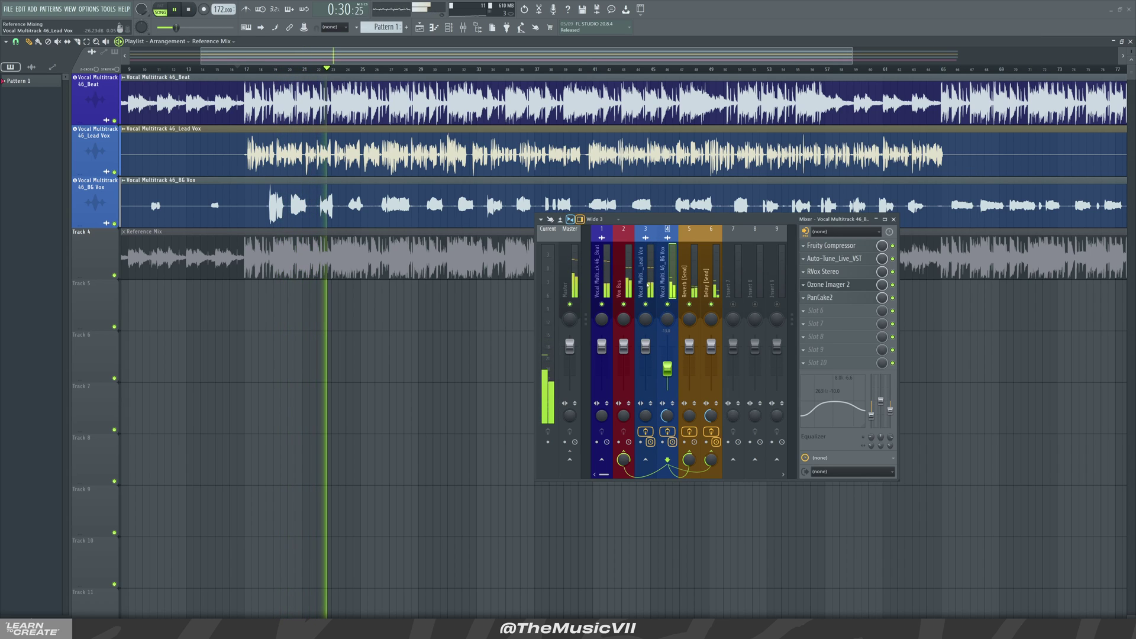
Step: Cut the high shelf of the BG Vox equalizer further, reshape its curve, and set the track's volume to 57% (-10.8 dB)
mouse_move(891, 411)
mouse_down()
mouse_move(890, 455)
mouse_move(891, 418)
mouse_up()
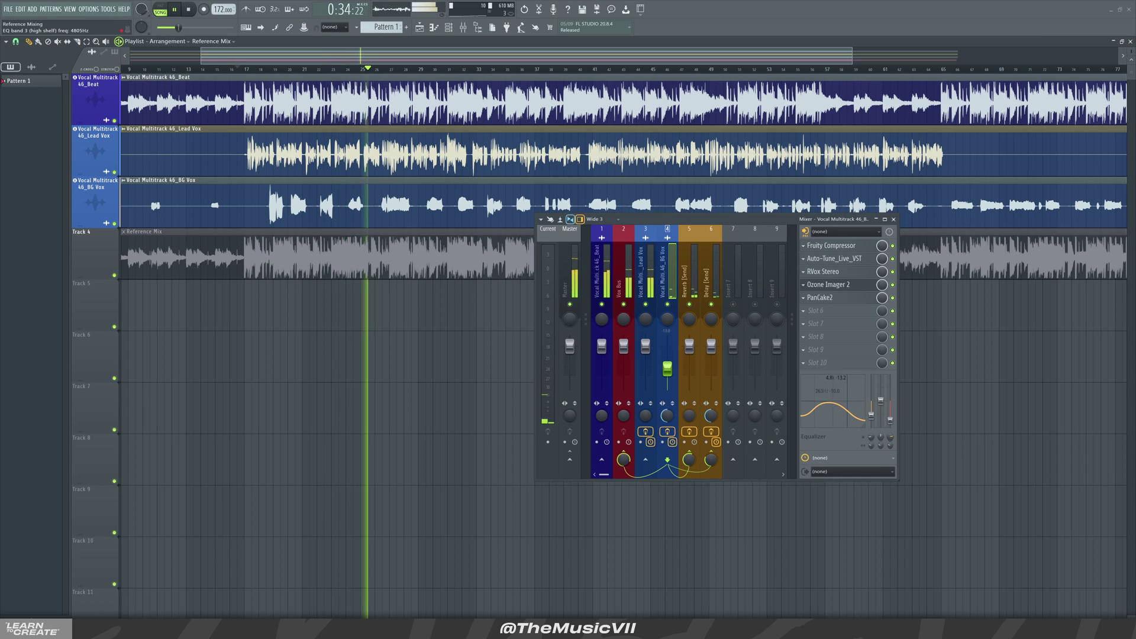
mouse_move(853, 417)
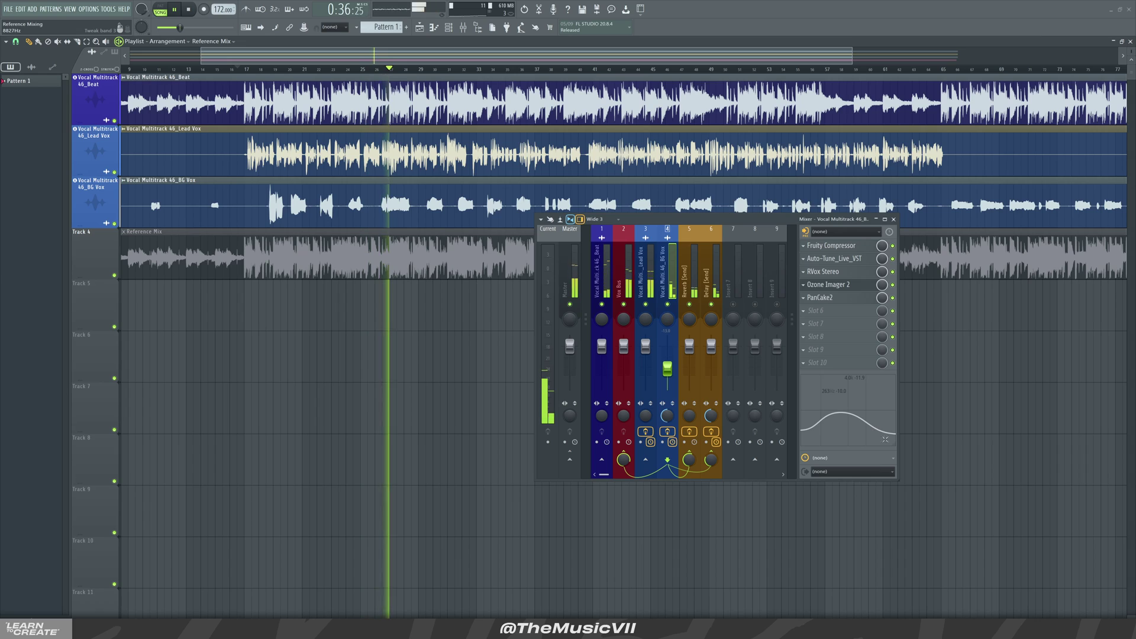
drag(853, 418, 834, 422)
drag(667, 369, 667, 365)
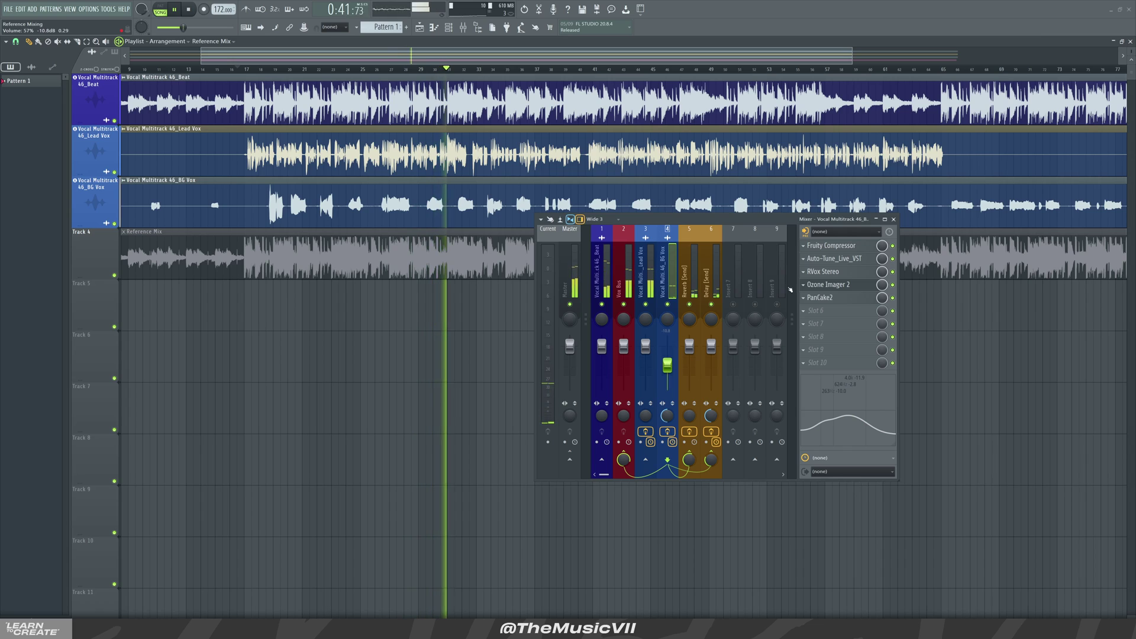
Step: Set RVox's gain to -8.1 on the BG Vox track, raise the track's volume slightly and close RVox
click(823, 271)
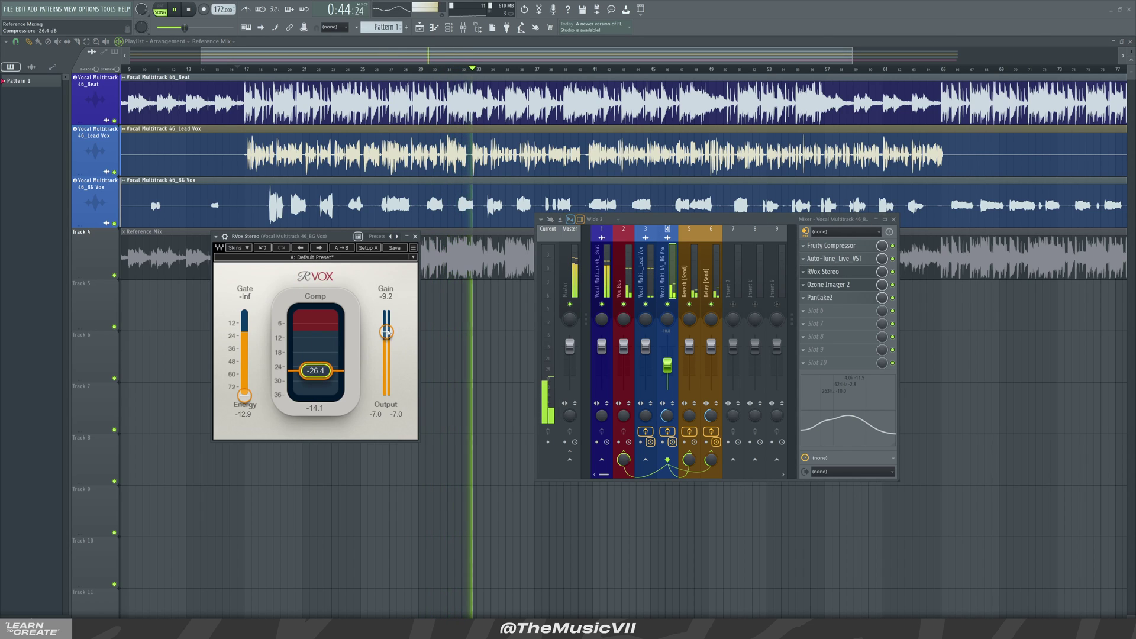
drag(386, 332, 386, 329)
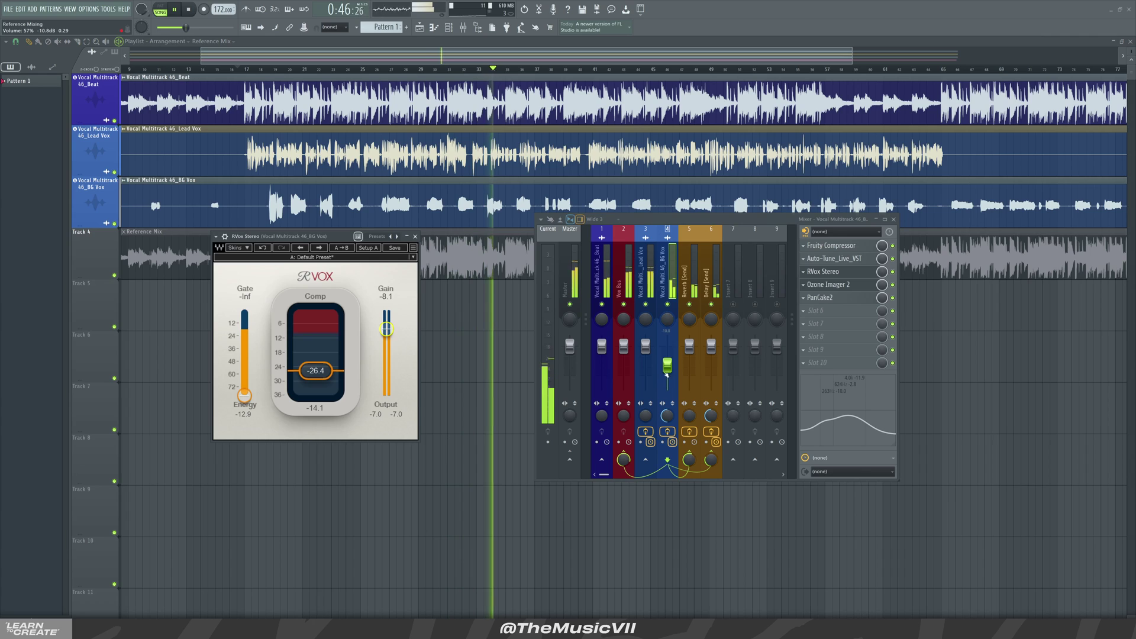
click(415, 236)
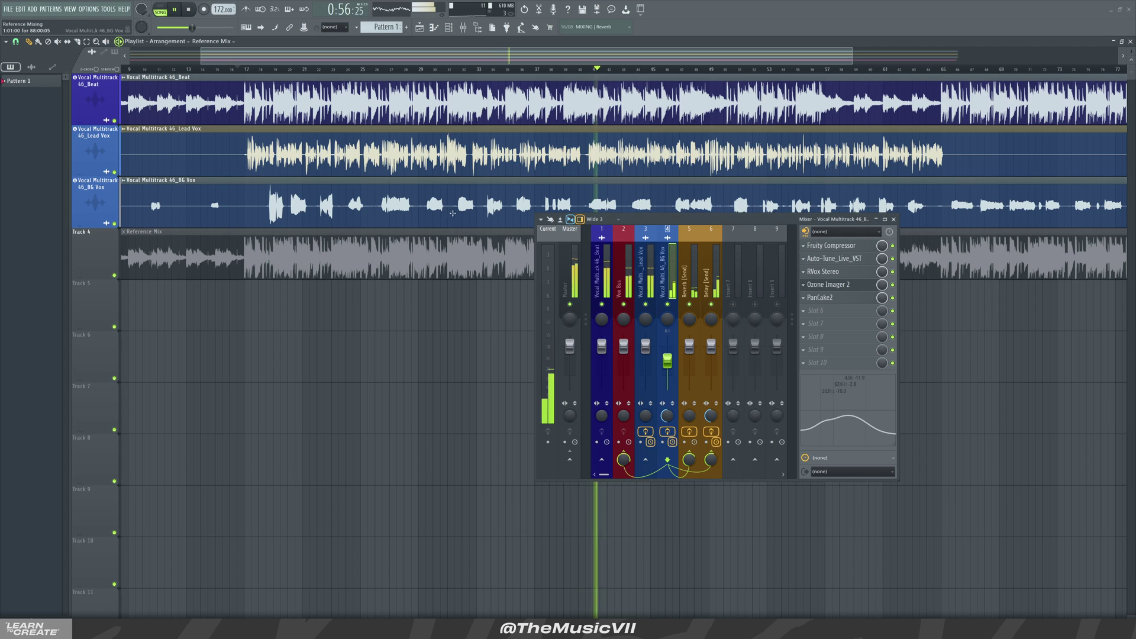
Step: Move the mixer clear of the clips, compare a later section with the Reference Mix by swapping the muting, and restore it
drag(651, 219, 770, 252)
key(t)
drag(571, 204, 571, 102)
key(space)
click(565, 251)
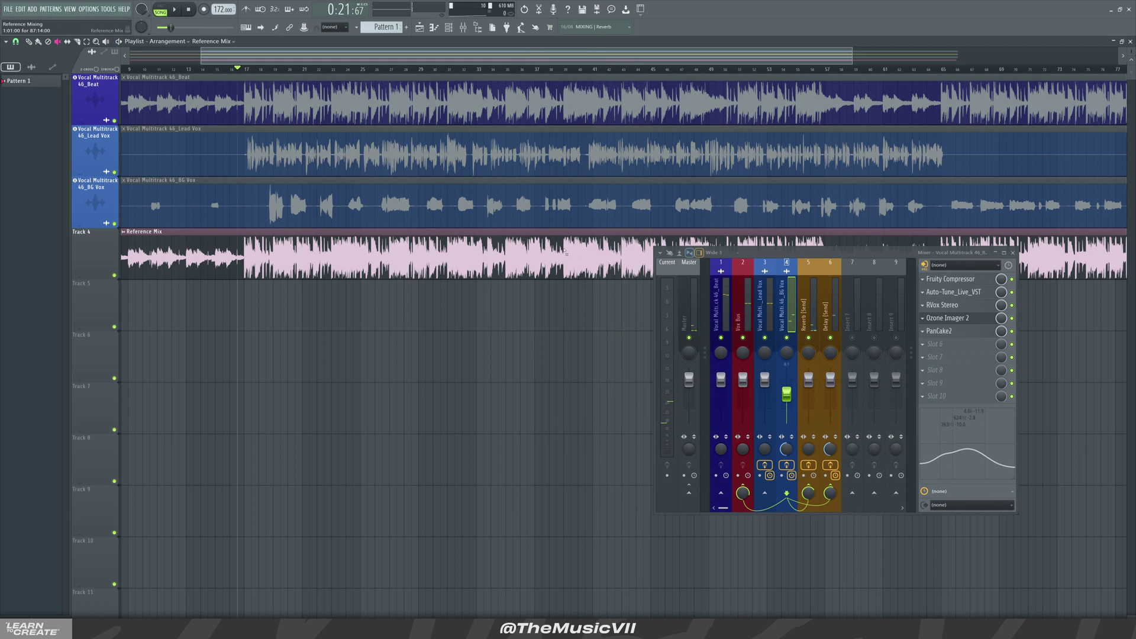
key(space)
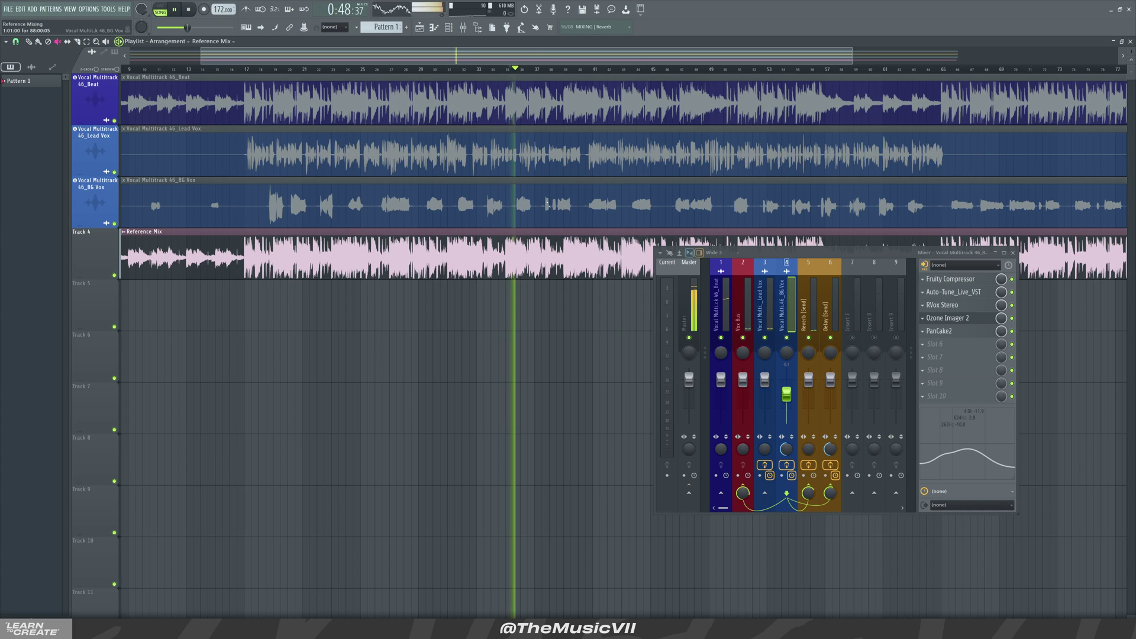
drag(808, 258, 849, 288)
drag(541, 55, 637, 55)
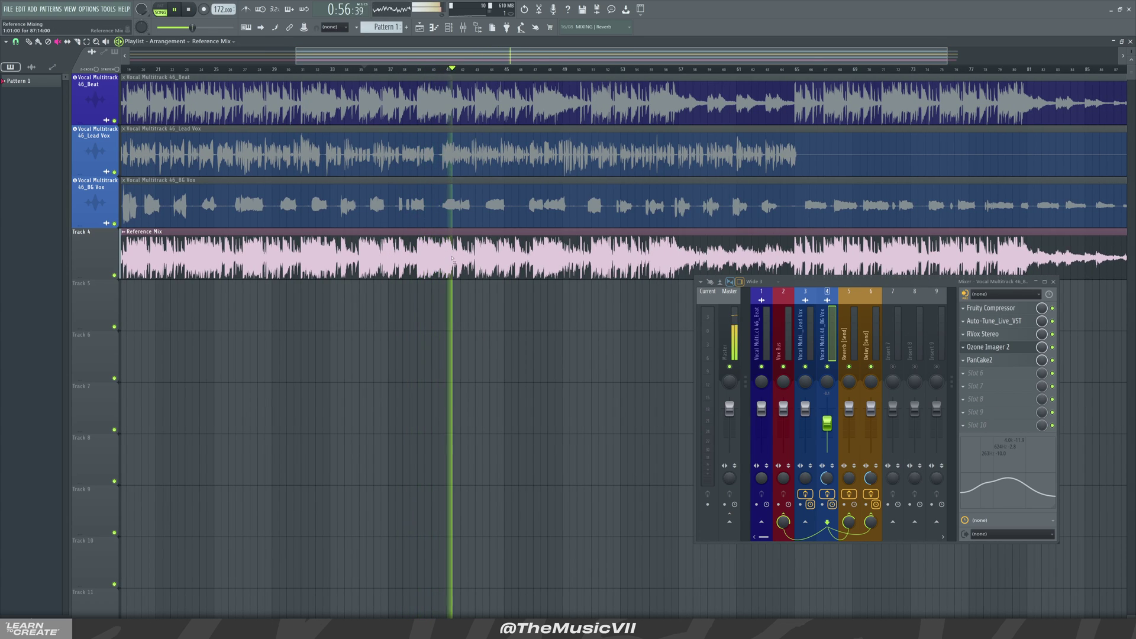
drag(495, 248, 497, 101)
key(space)
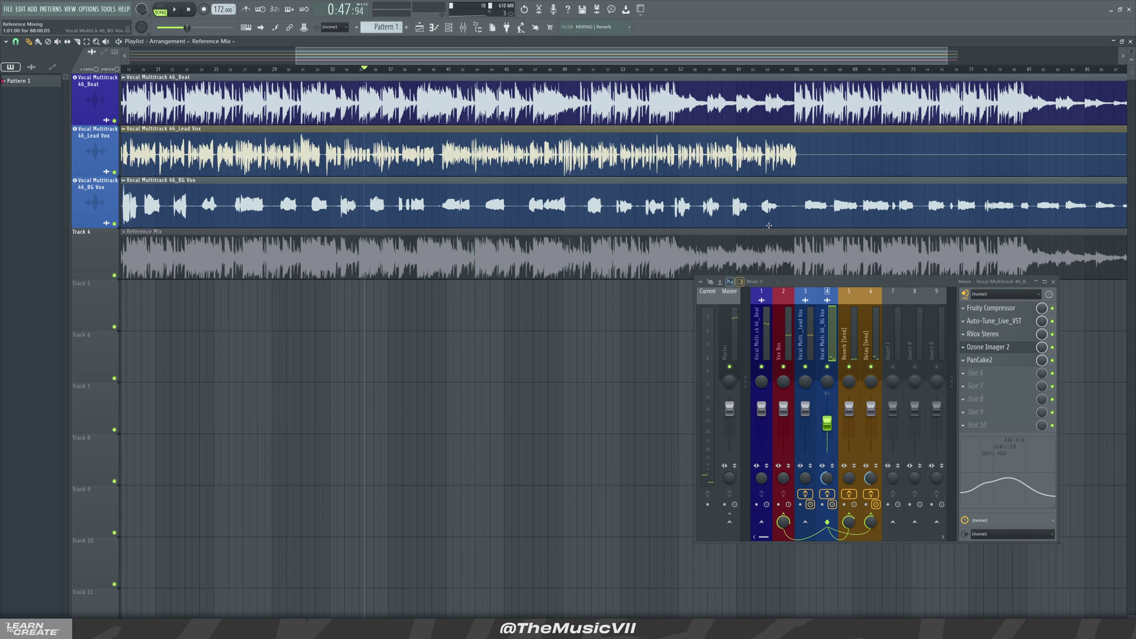
Step: Load the Reverb [Send] mixer preset from UK Drill Vocal Preset Pack 3 (Stock Plugin Edition) onto Insert 7
drag(898, 283, 847, 296)
click(758, 342)
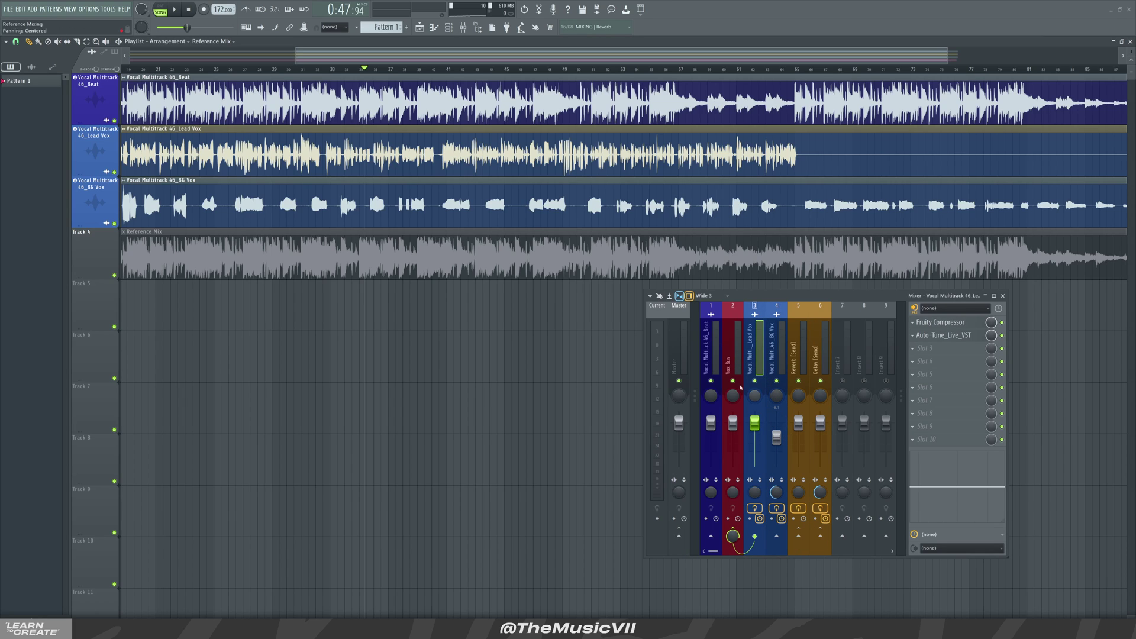
click(838, 353)
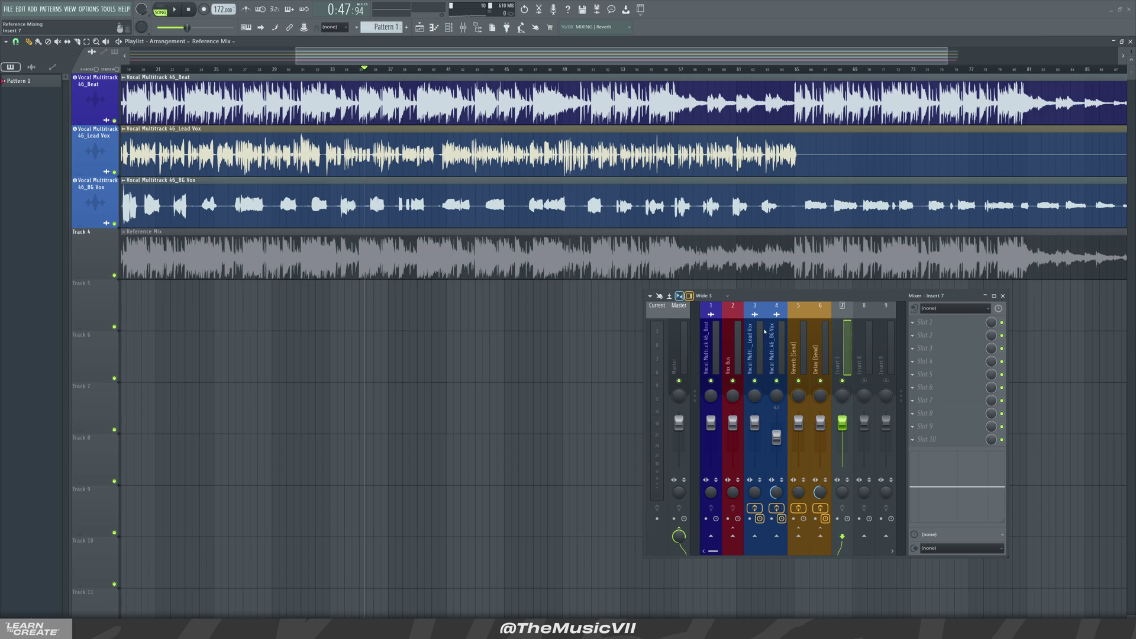
click(478, 27)
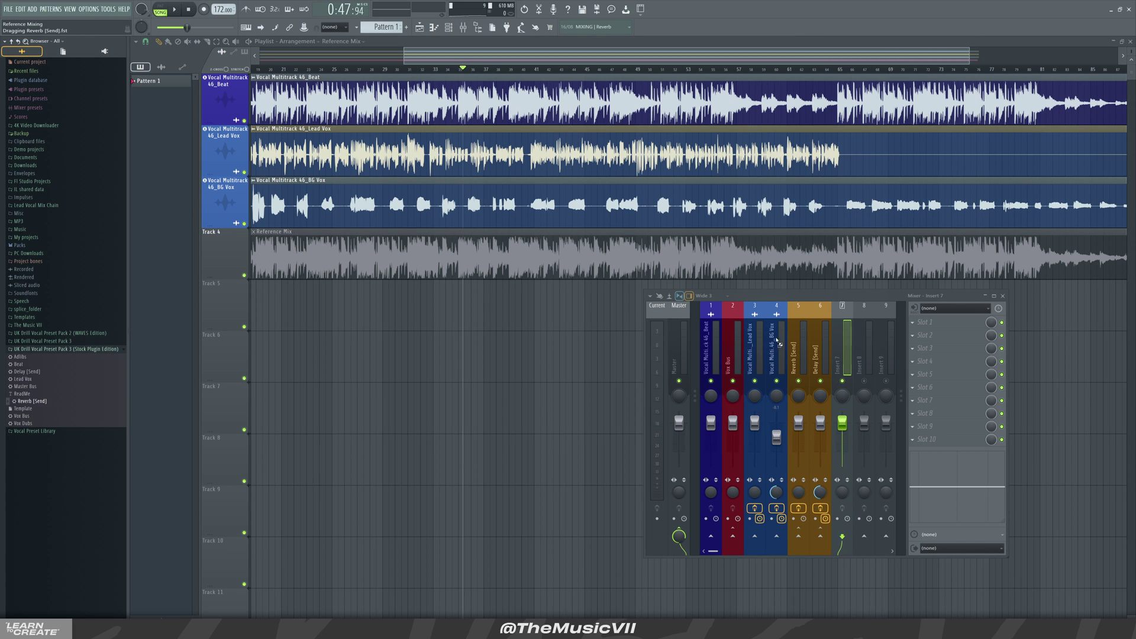
drag(838, 353, 838, 353)
Step: Rename the new reverb send on mixer track 7 as Reverb 2 [Send] and hide the browser
right_click(843, 311)
click(845, 315)
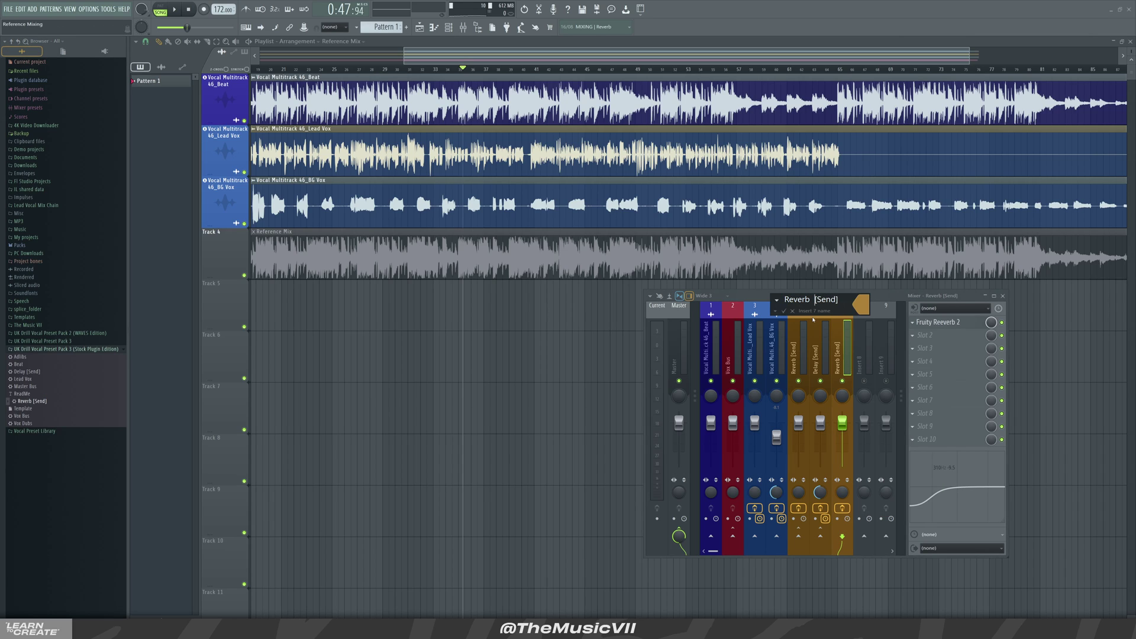
text(2)
key(Return)
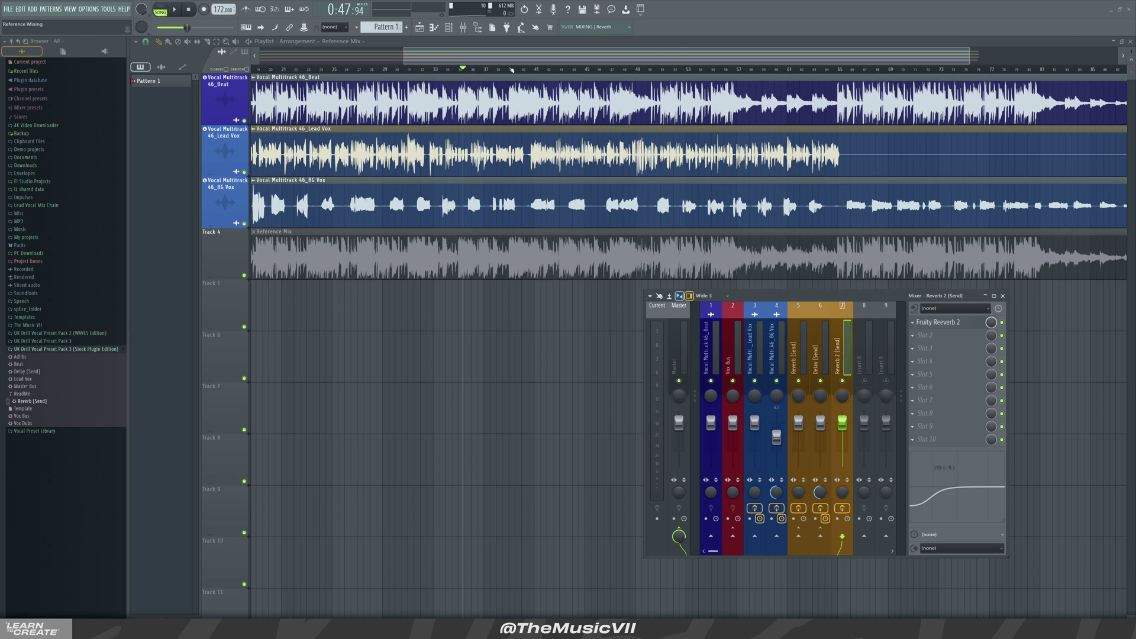
click(478, 27)
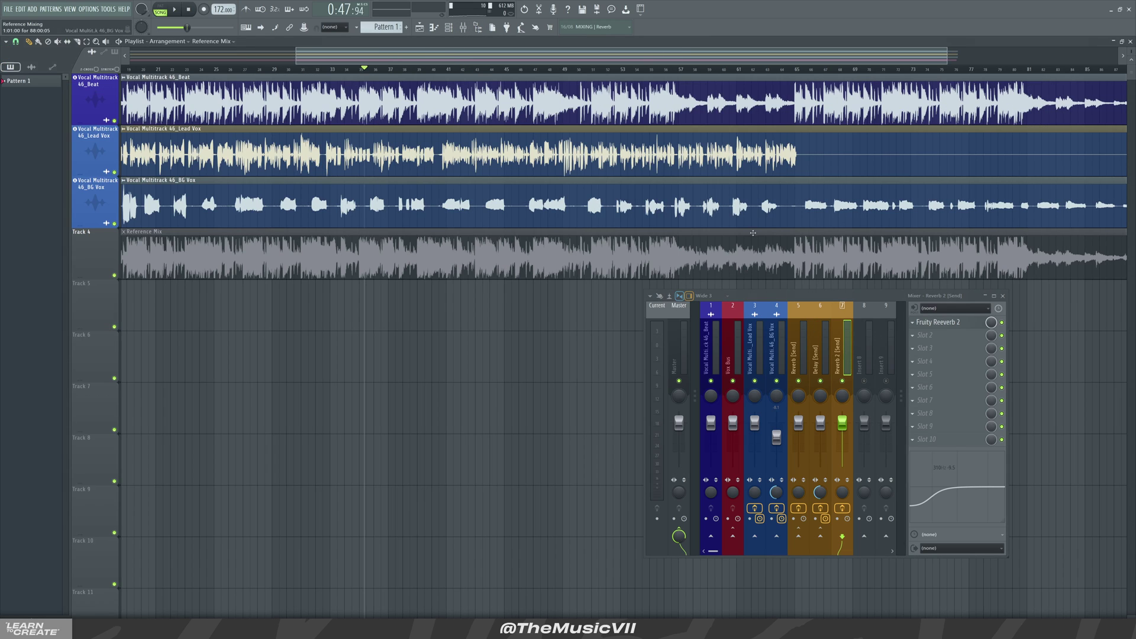
Step: Replace Fruity Reeverb 2 with ValhallaVintageVerb on the Reverb 2 [Send] track
click(913, 324)
mouse_move(927, 335)
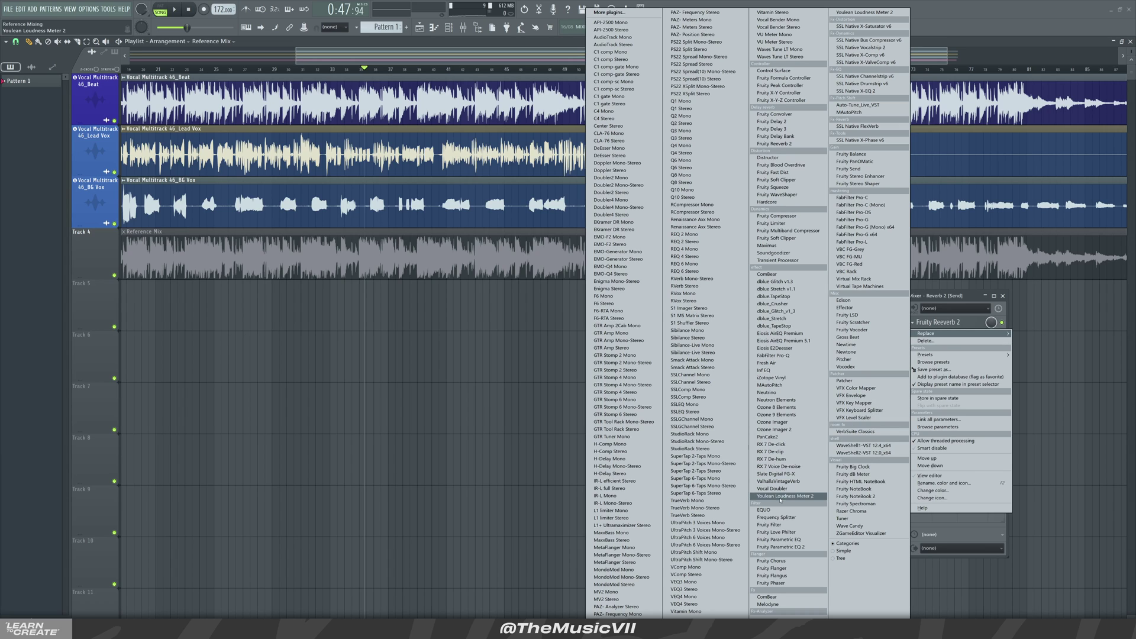
click(788, 482)
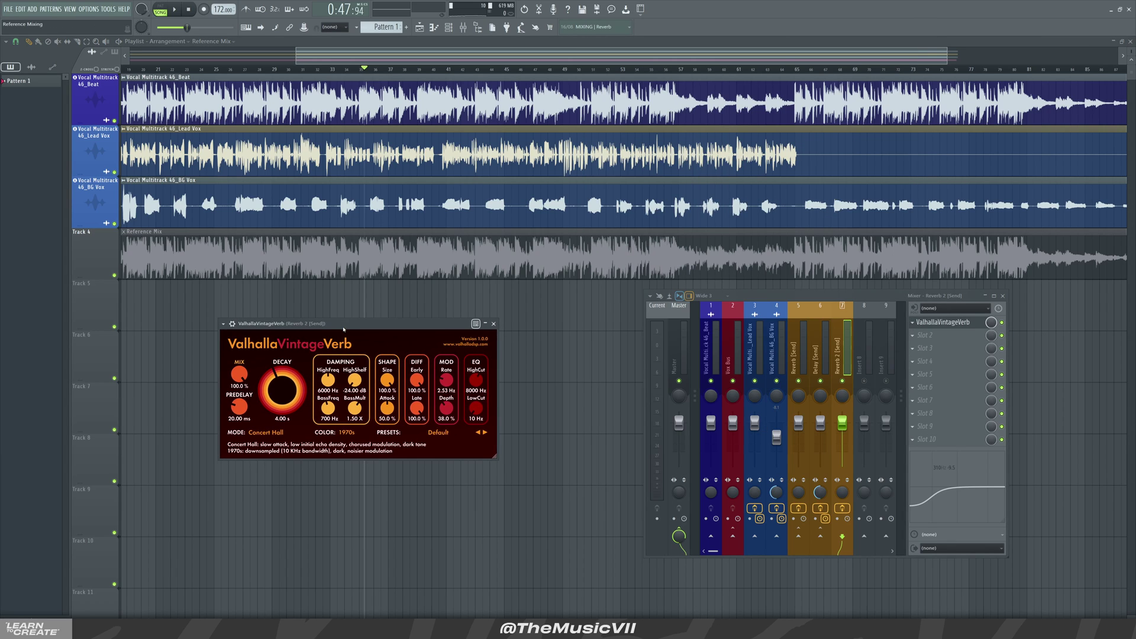
Step: Calculate the reverb's predelay, set ValhallaVintageVerb to 21.80 ms predelay and Chamber mode, close it and play the mix
key(XF86Calculator)
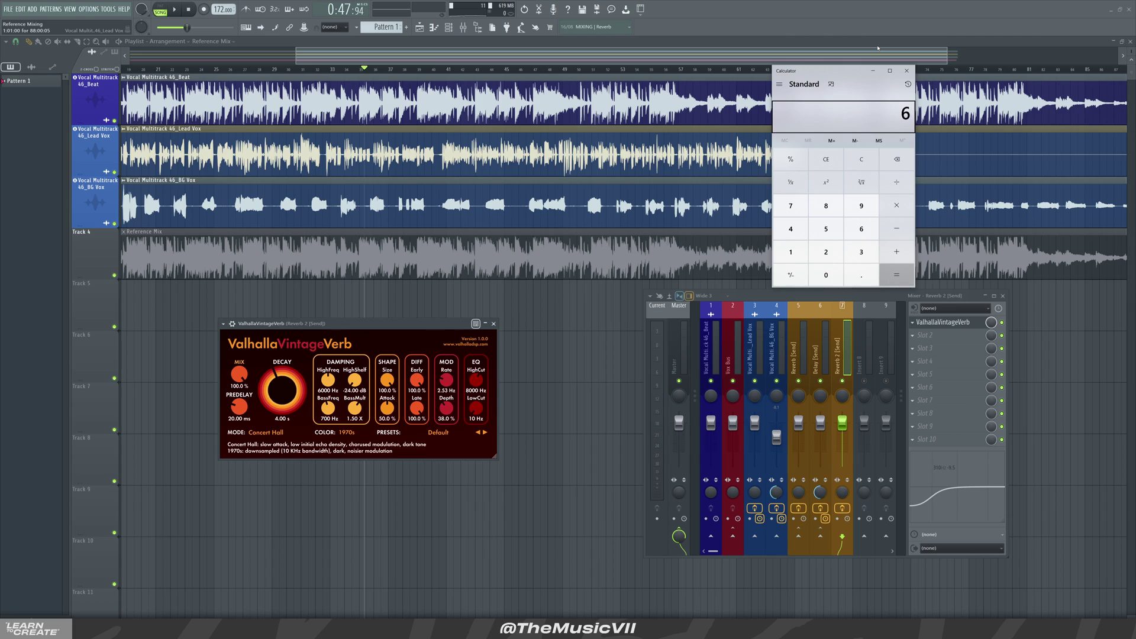
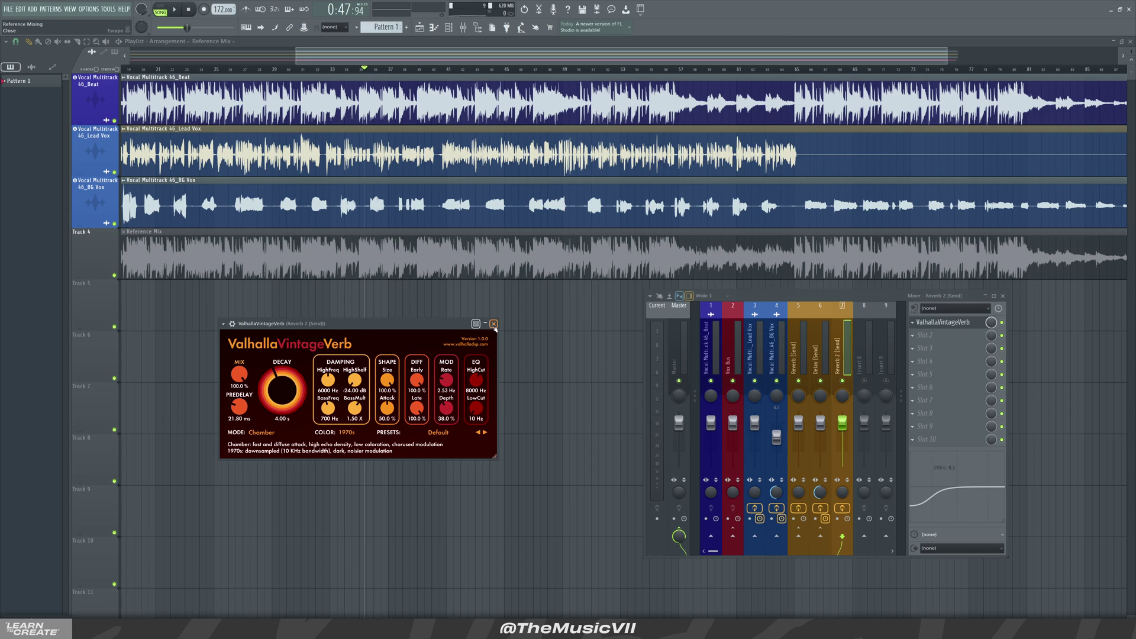
click(493, 324)
key(space)
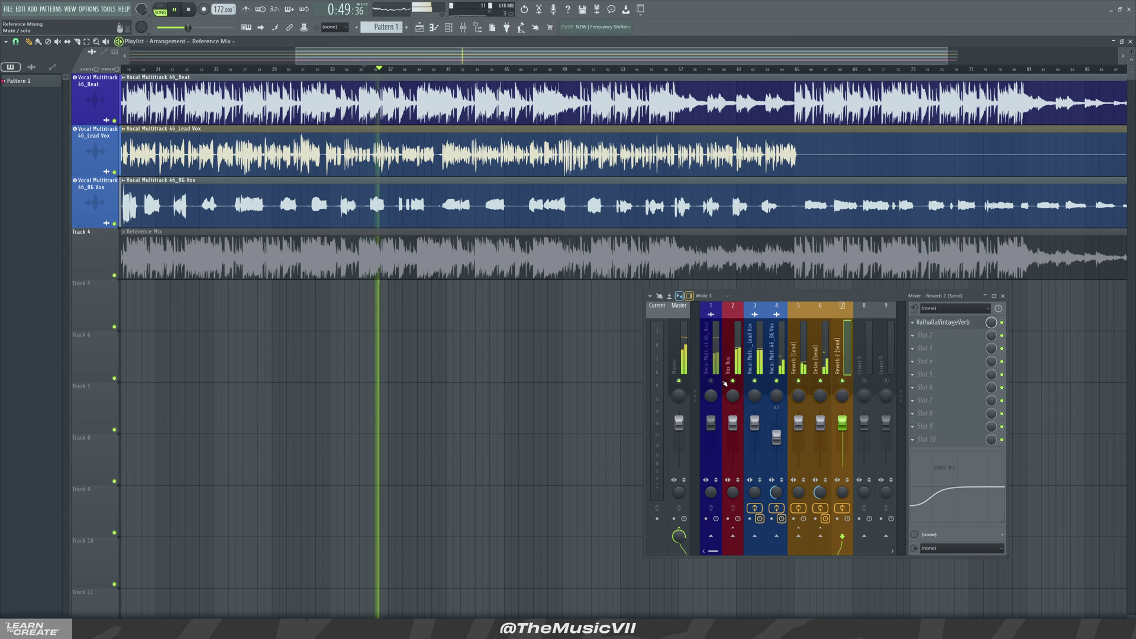
Step: Send the lead vocal to Reverb 2 [Send] at 49% and adjust the Reverb 2 send's stereo separation
click(754, 355)
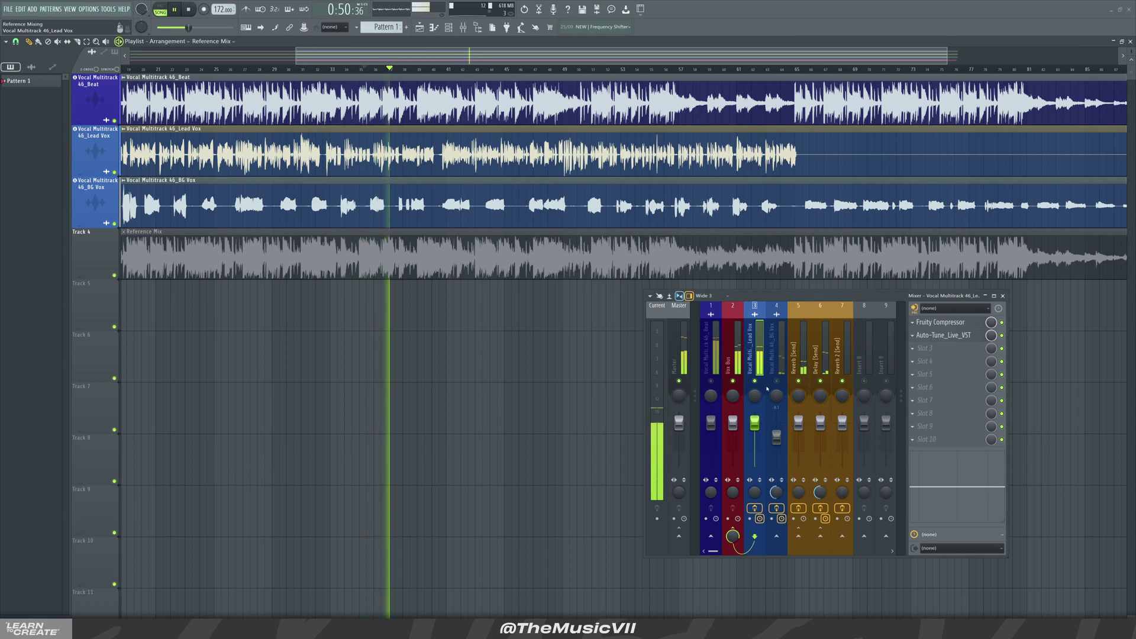
click(843, 533)
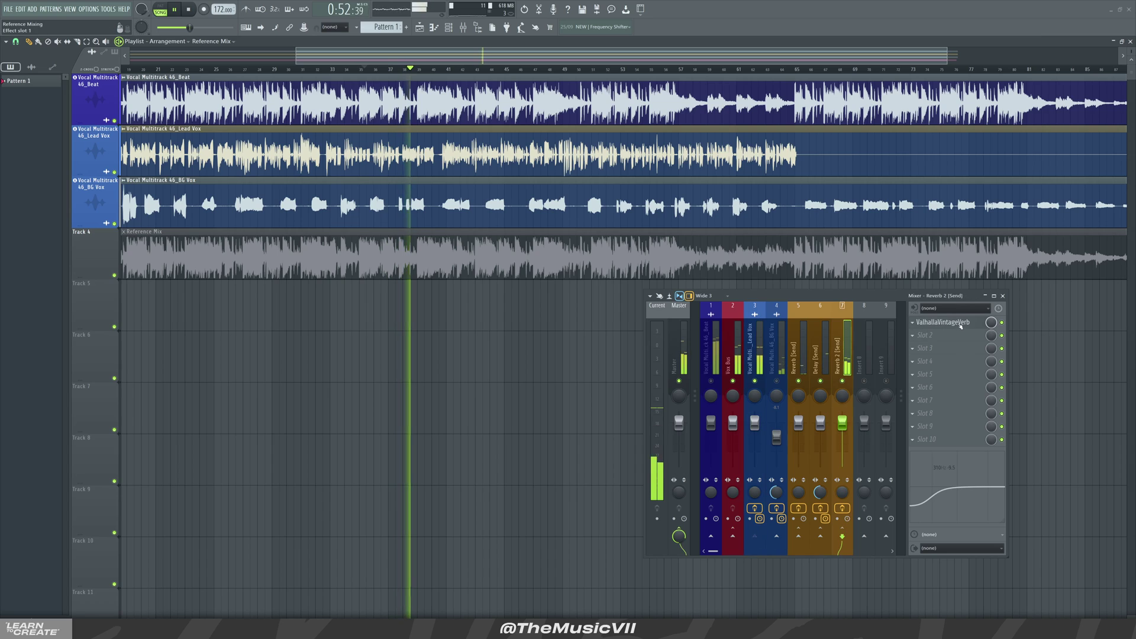
click(761, 356)
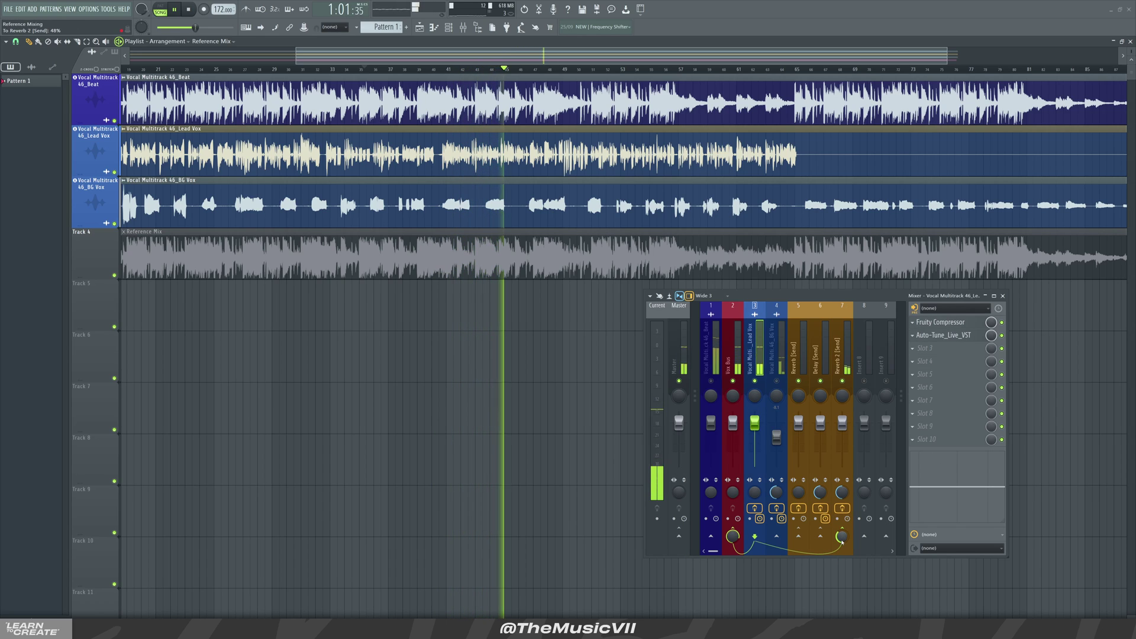
Step: Cut the high frequencies of Reverb 2 [Send] with the mixer track's own EQ and stop playback
click(841, 521)
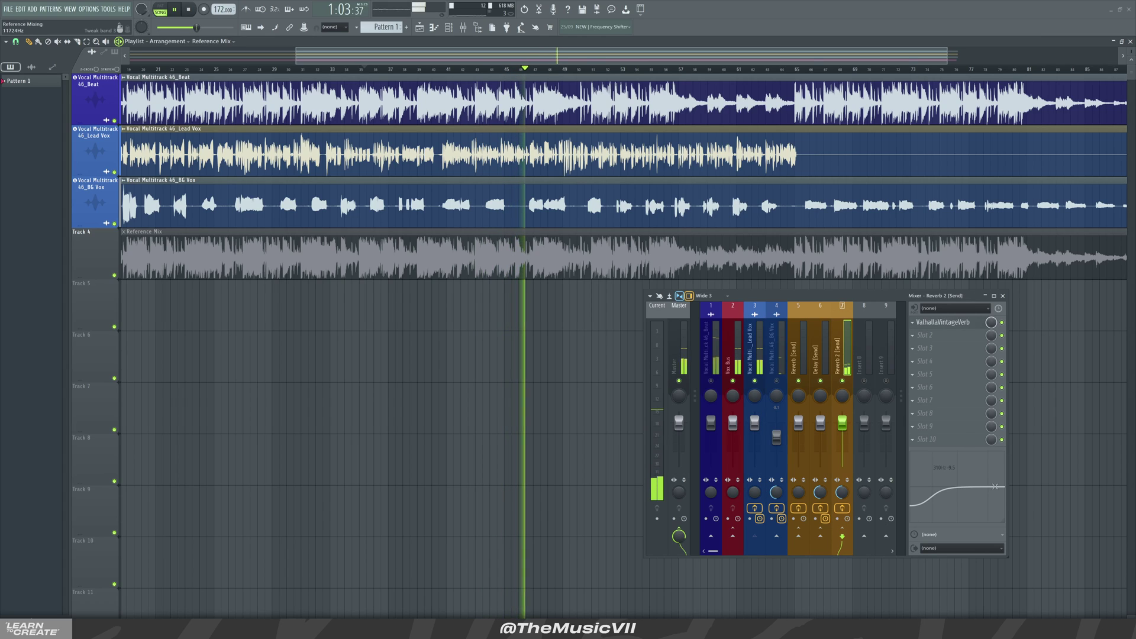
drag(994, 487, 951, 522)
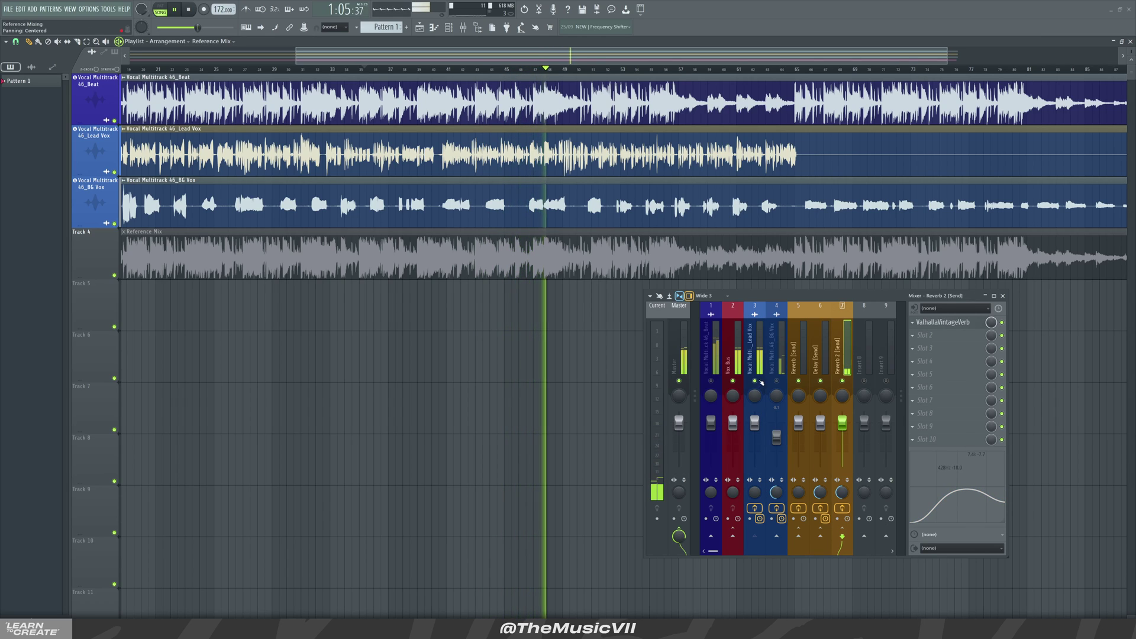
key(space)
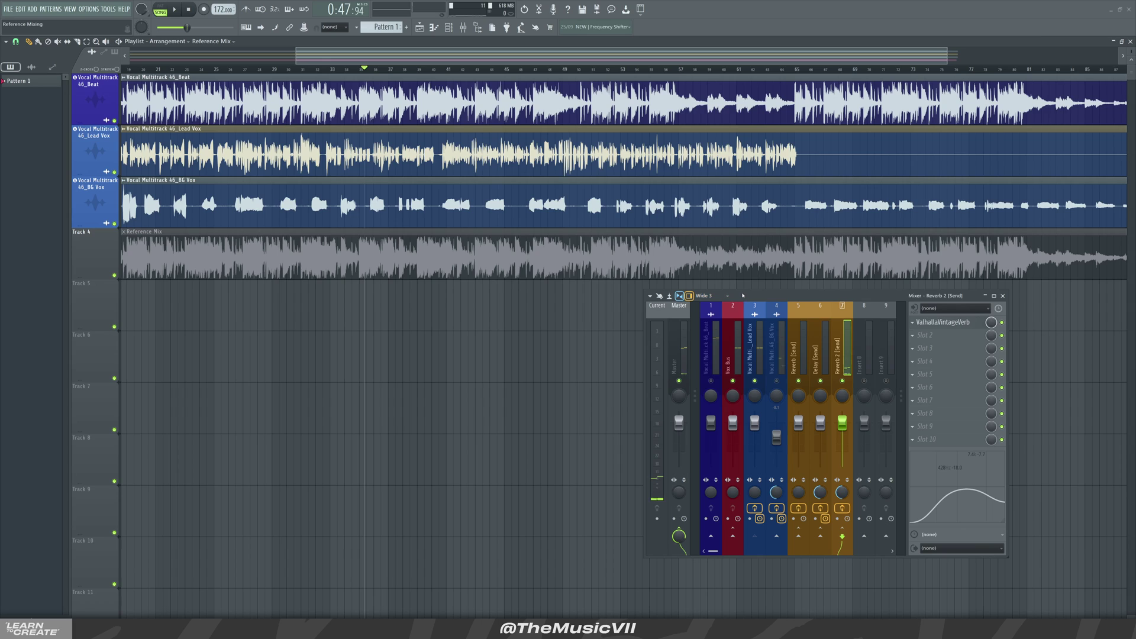
Step: Unmute the Reference Mix clip, mute the beat, lead and background vocal clips, and play the reference
click(542, 254)
click(439, 101)
click(439, 204)
key(space)
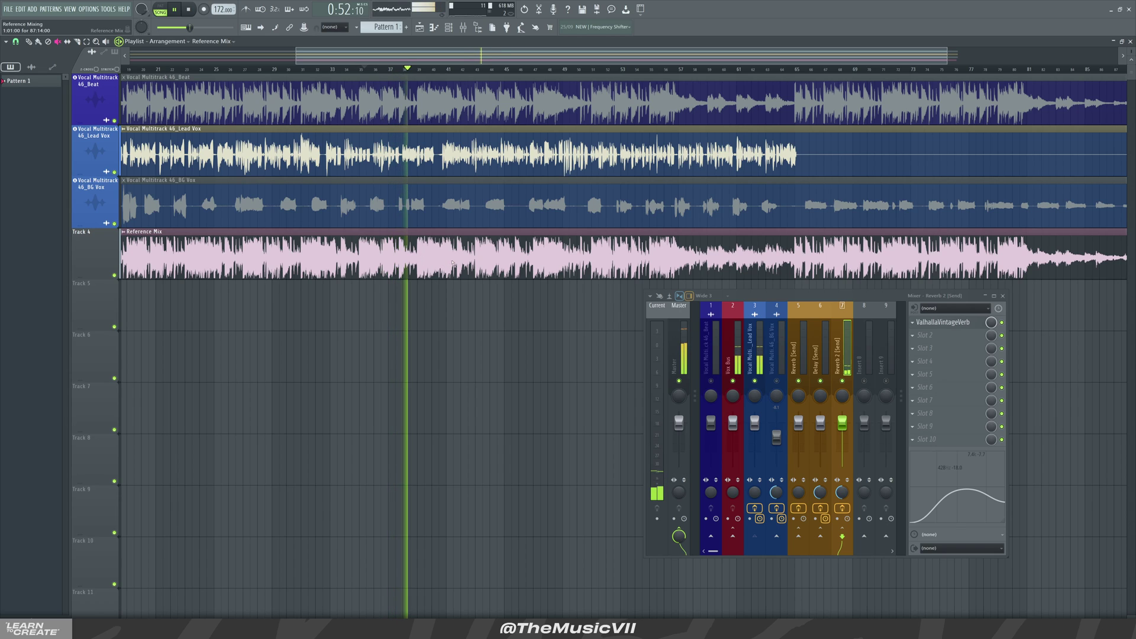
click(518, 141)
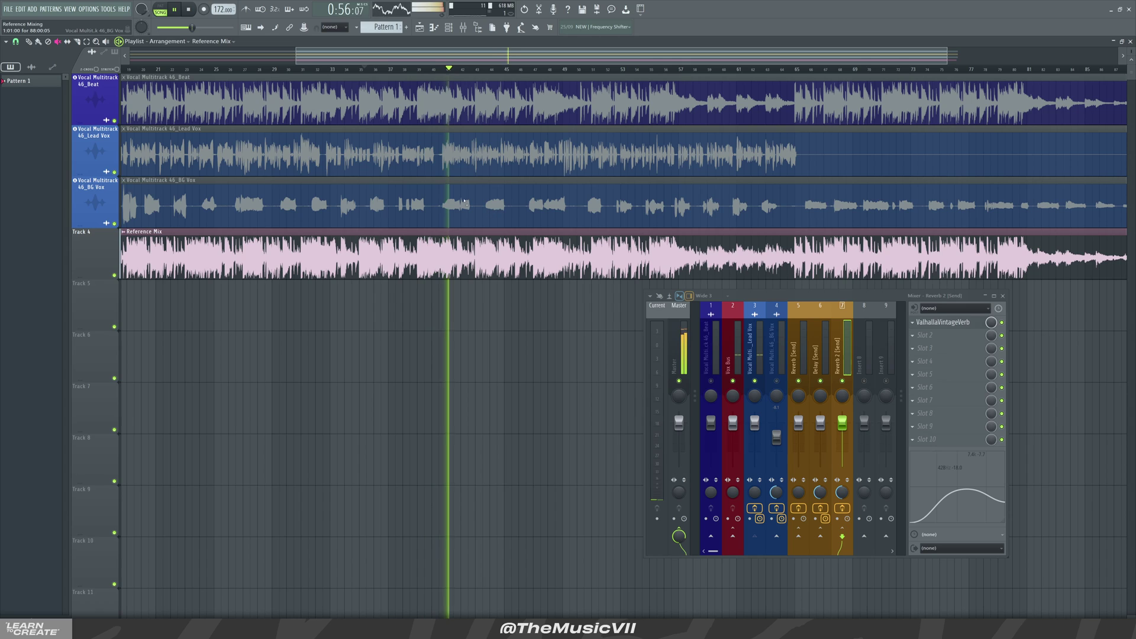
Step: Mute the Reference Mix, unmute the beat and both vocal clips, and play them with the beat's mixer track enabled
click(472, 258)
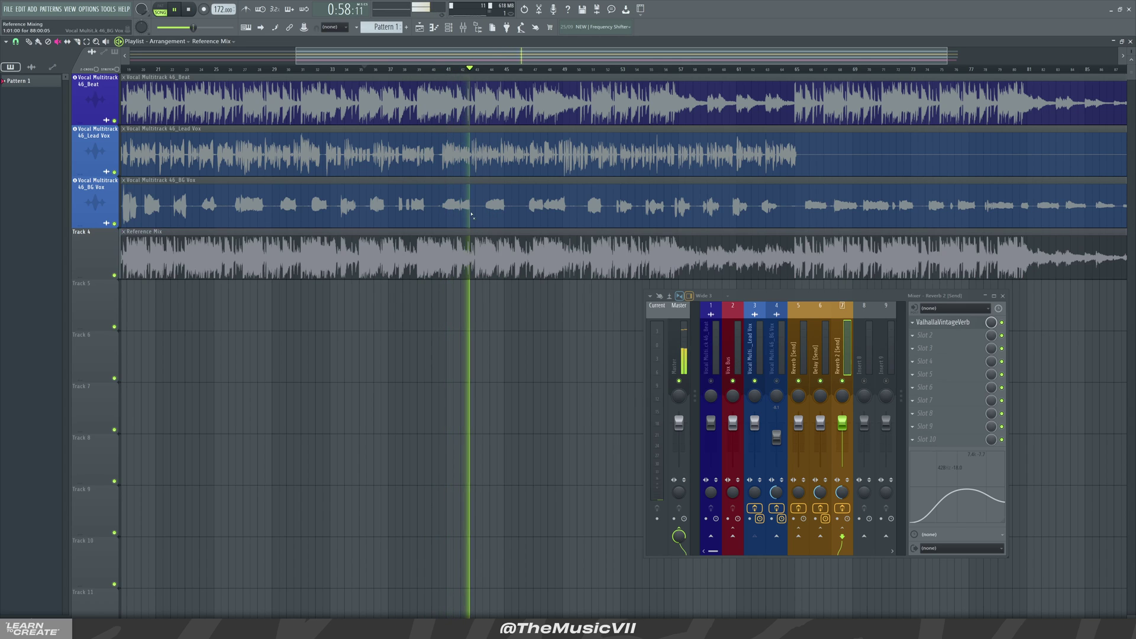
click(467, 204)
click(465, 104)
key(space)
click(464, 148)
key(space)
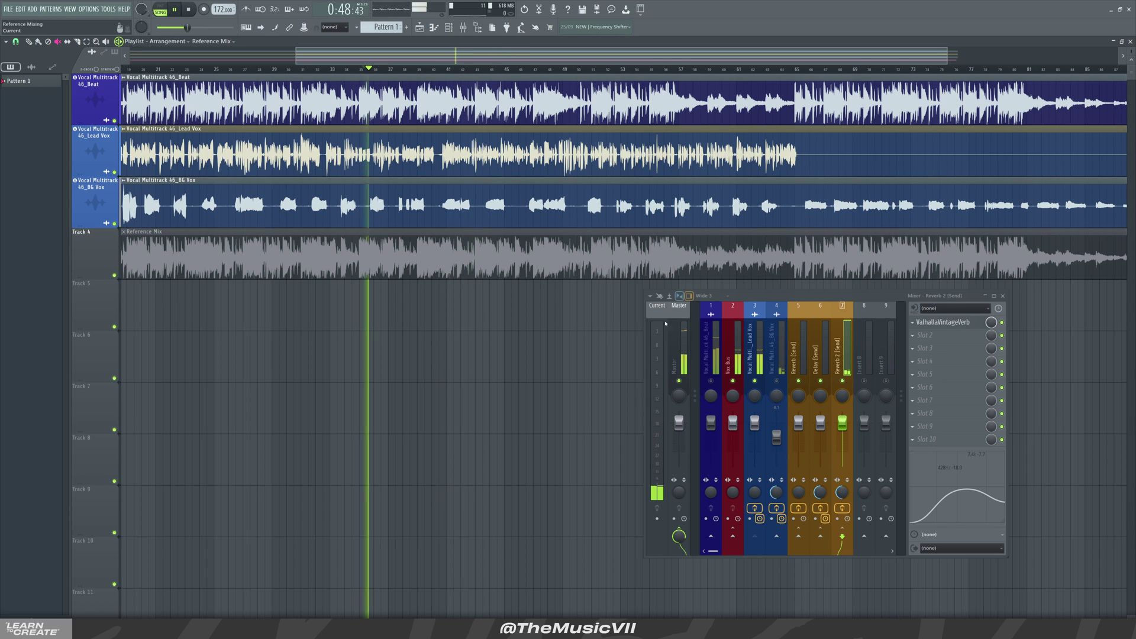
click(711, 382)
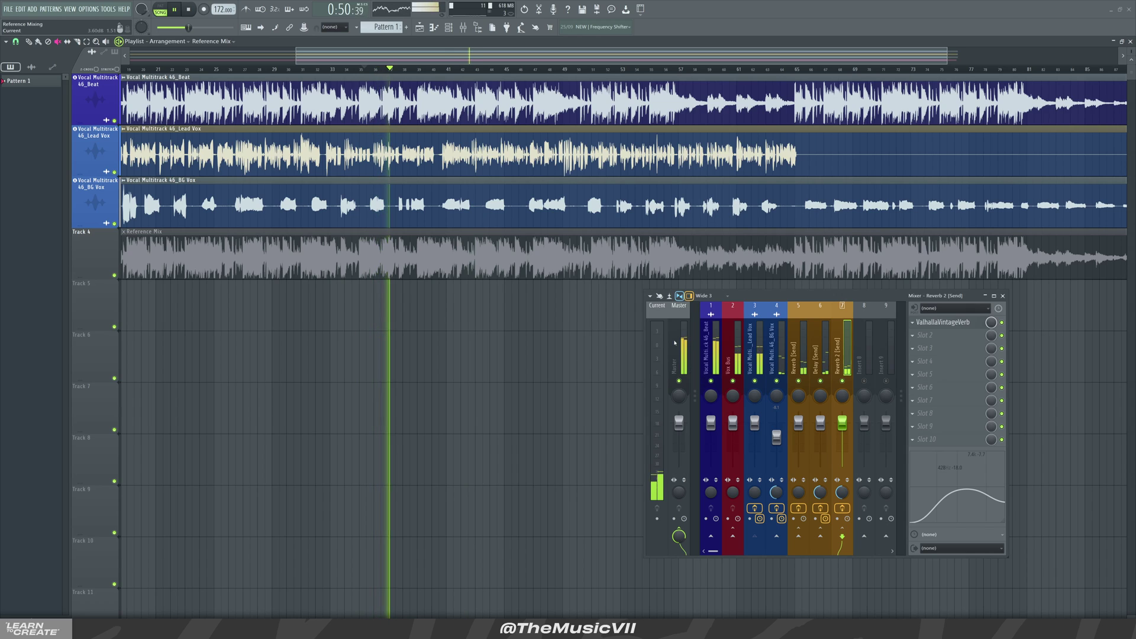
Step: Stop playback and load RVox Mono into slot 3 of the lead vocal's mixer track
click(755, 350)
key(space)
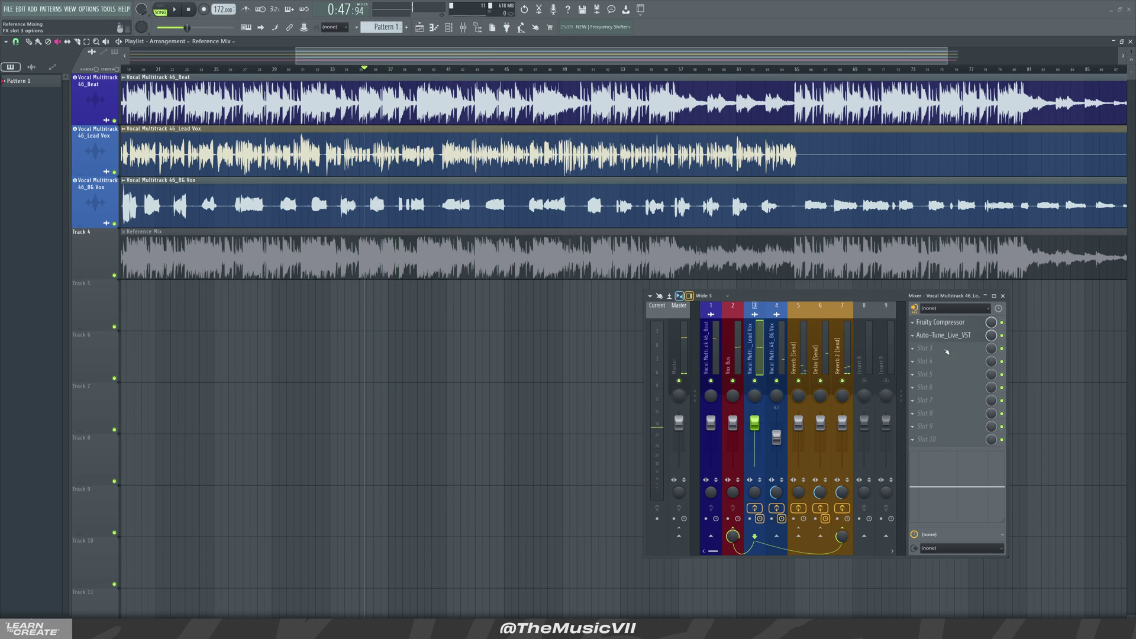
click(936, 348)
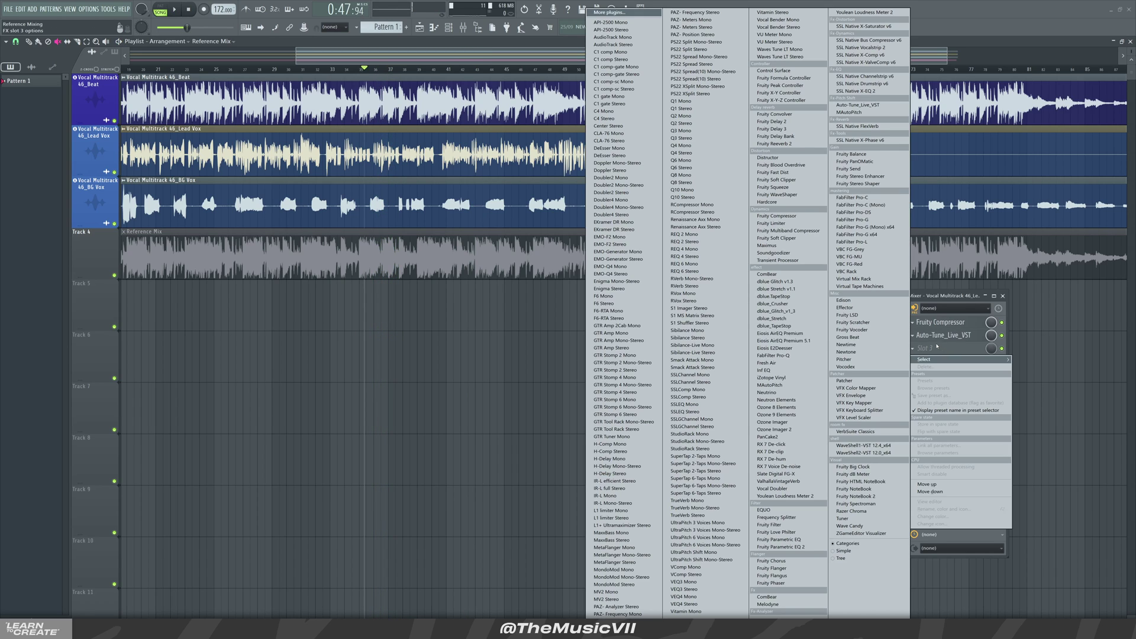
click(695, 294)
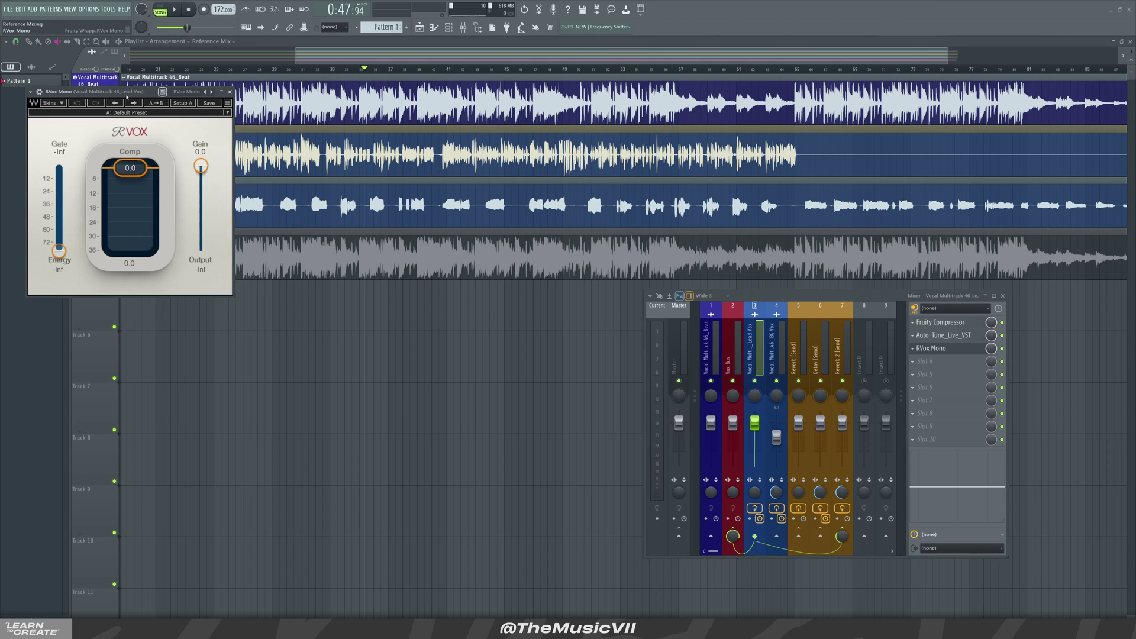
Step: Set RVox compression on the lead vocal to about -22.2 during playback, lower its gain to compensate, and close the plugin
key(space)
drag(246, 249, 246, 277)
drag(319, 265, 319, 254)
drag(248, 277, 248, 278)
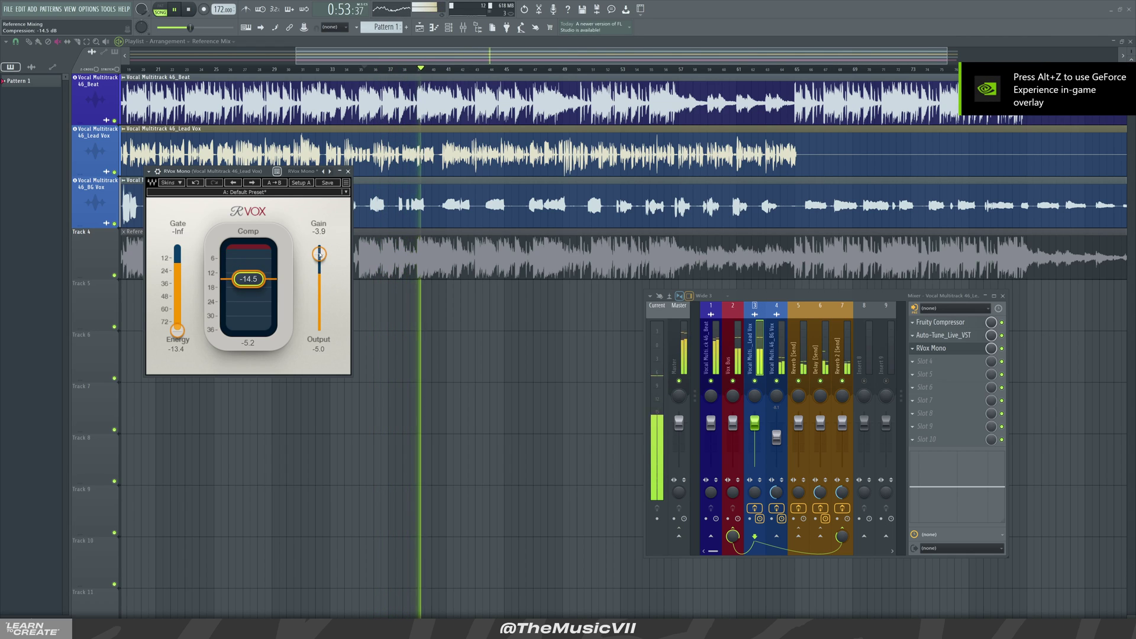
drag(319, 254, 310, 261)
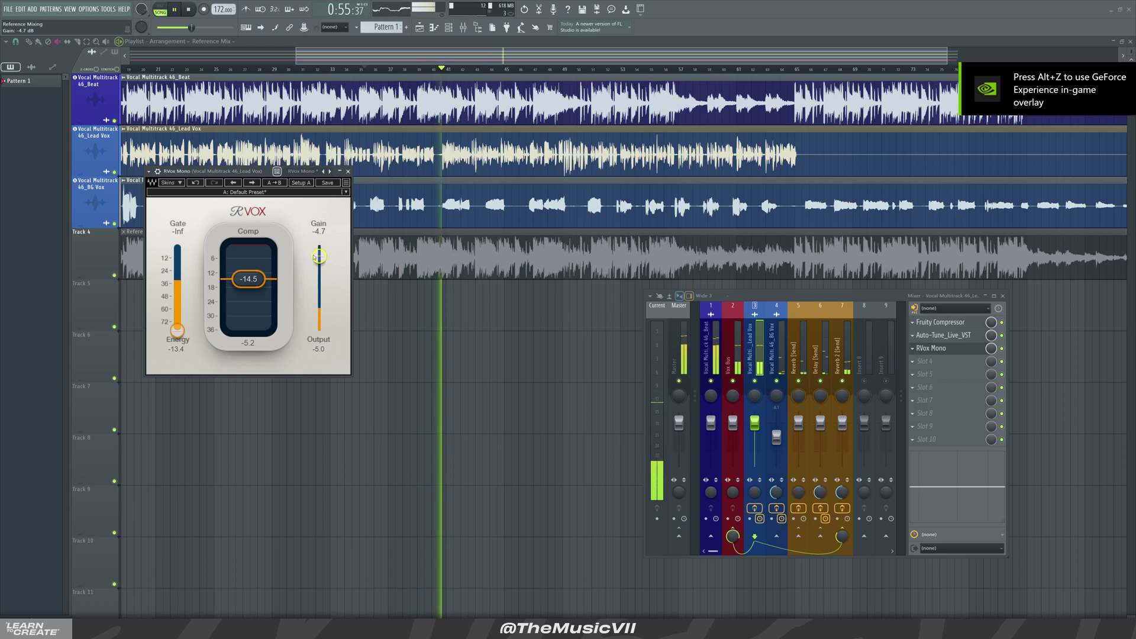
drag(249, 279, 249, 280)
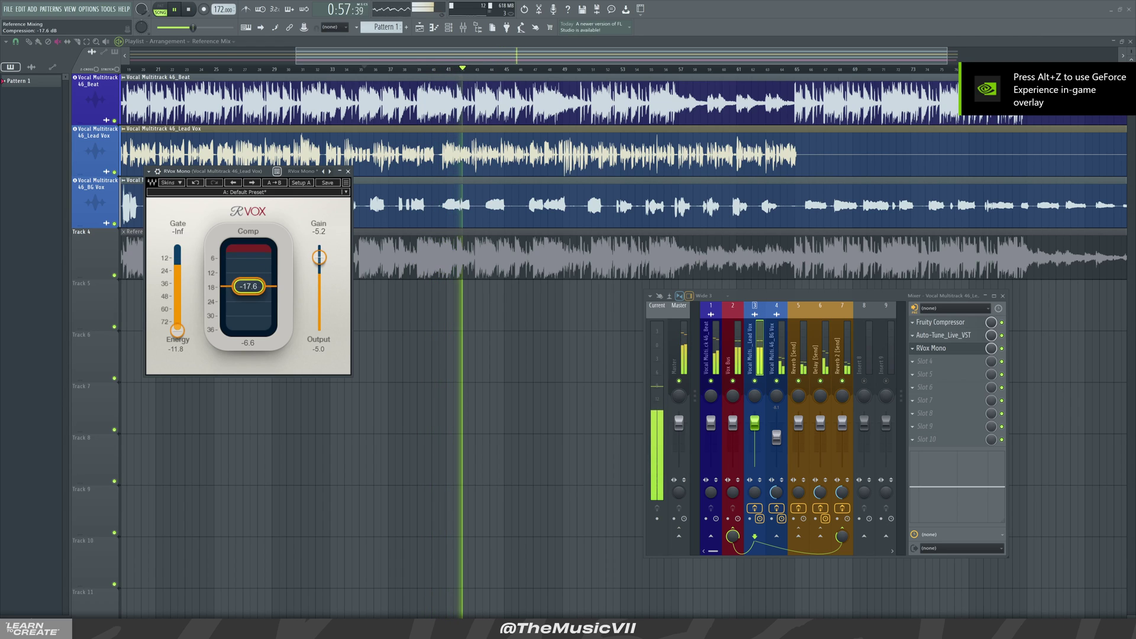
drag(319, 256, 319, 261)
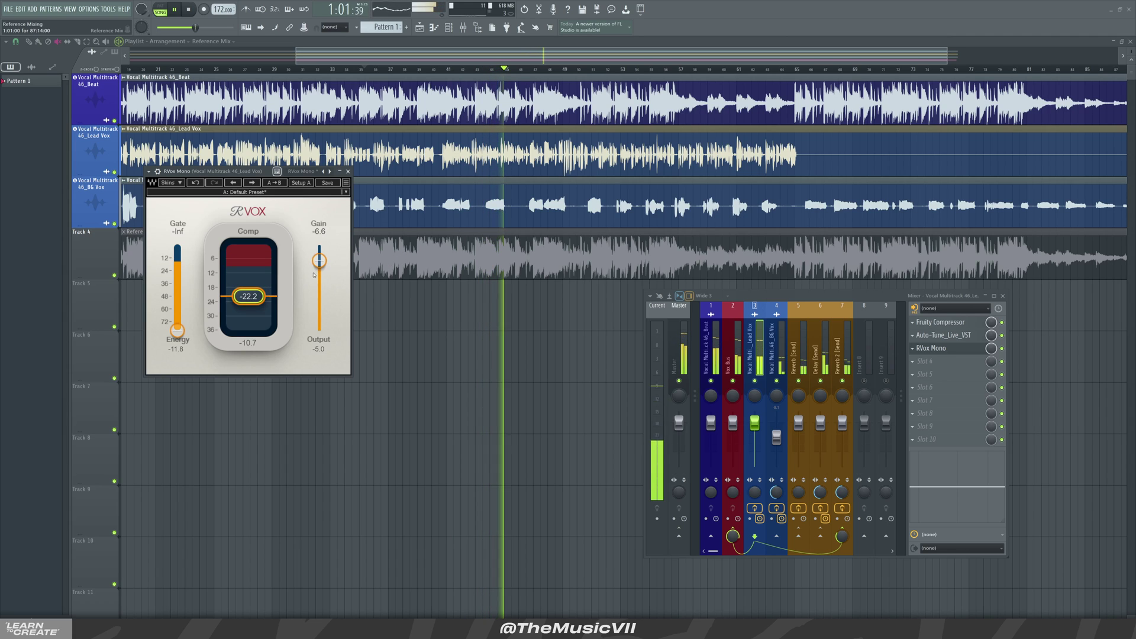
drag(319, 260, 319, 258)
click(348, 171)
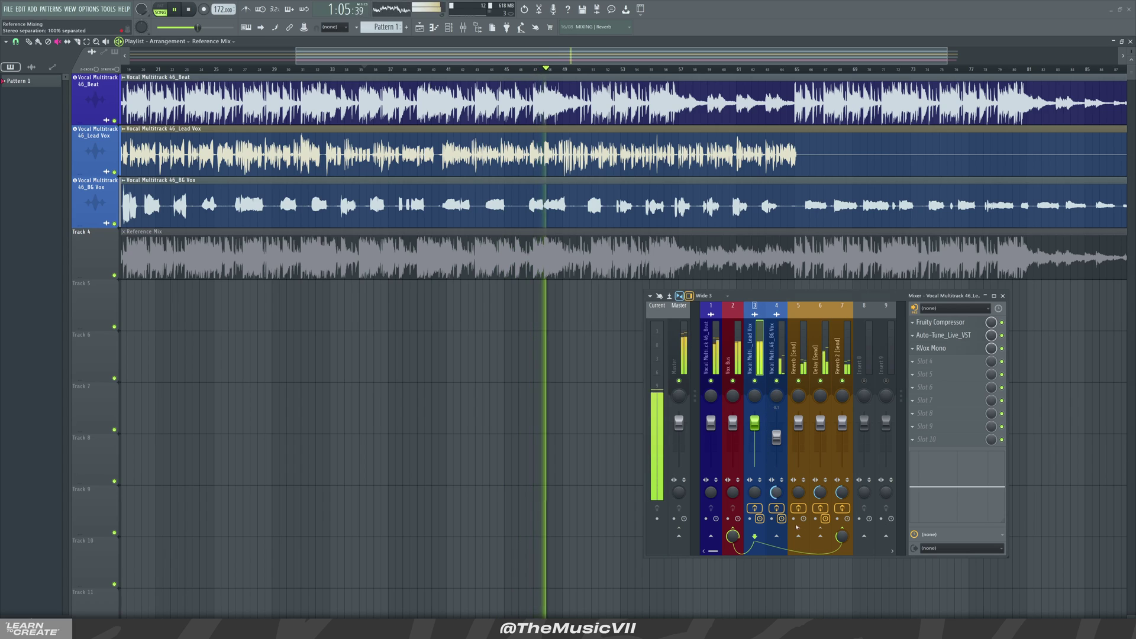
Step: Lower the background vocal fader to -10.3 dB and bring the Vox Bus fader down slightly
click(777, 371)
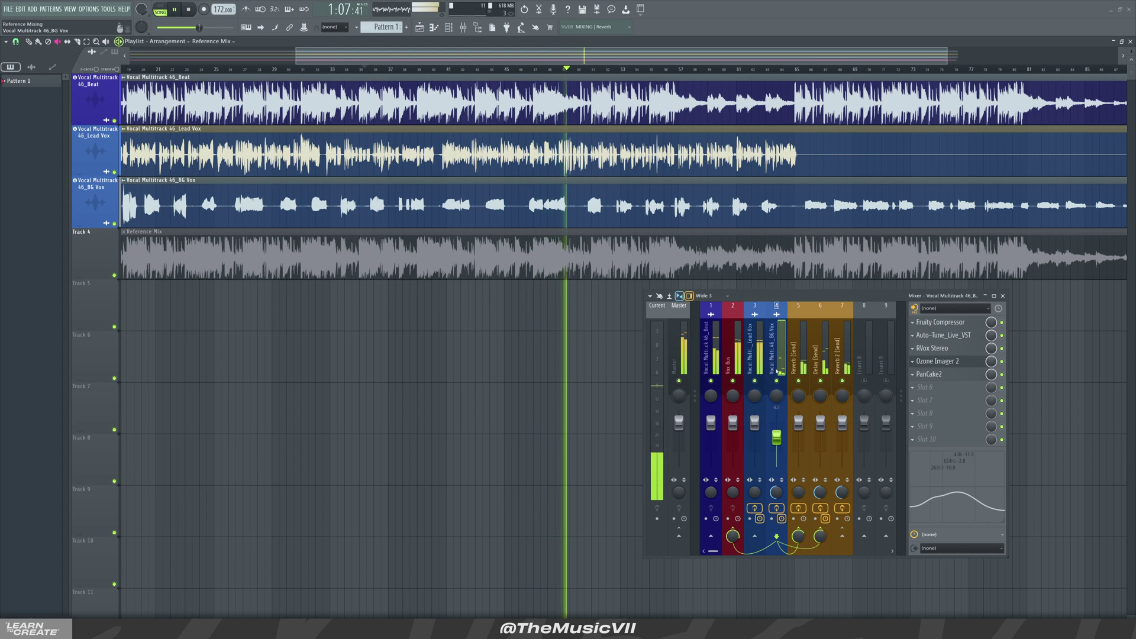
click(755, 355)
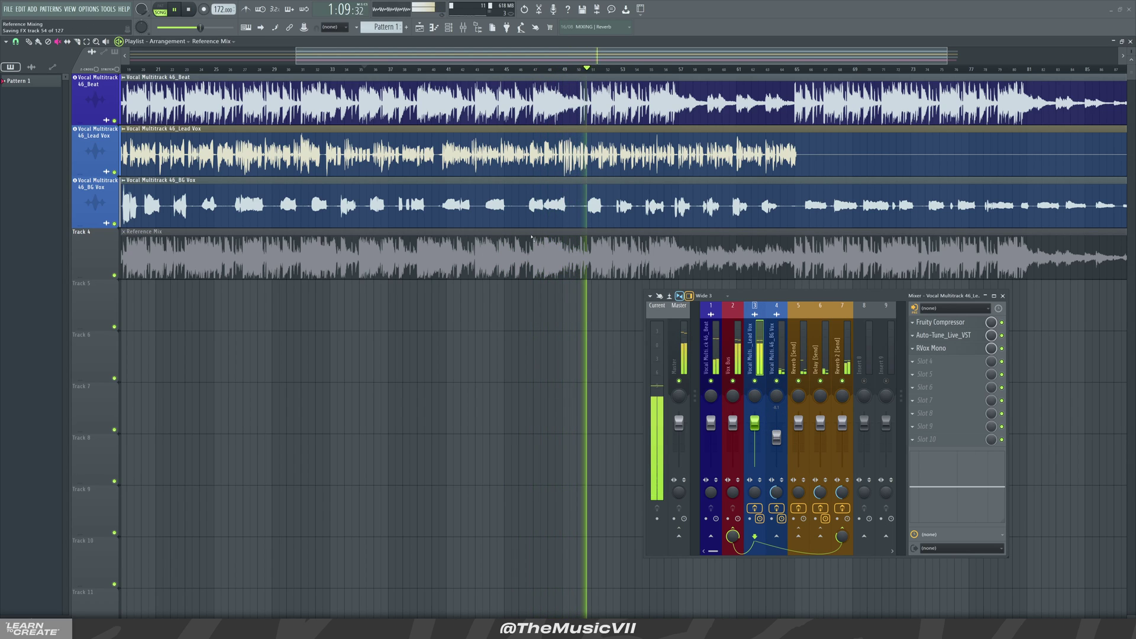
drag(777, 437, 776, 441)
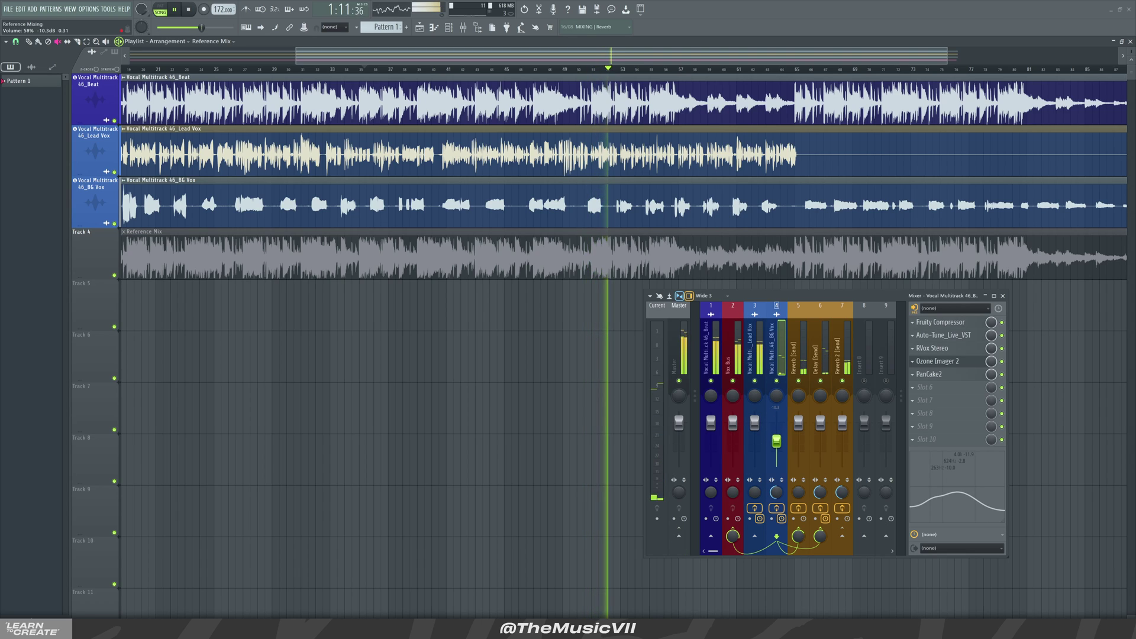
click(734, 363)
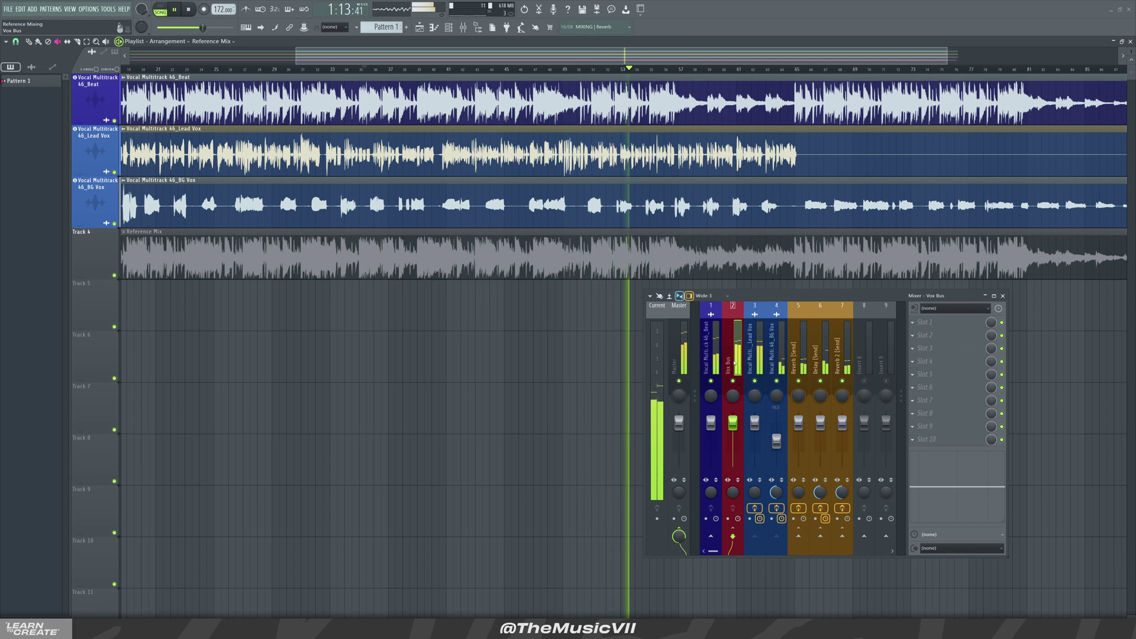
key(space)
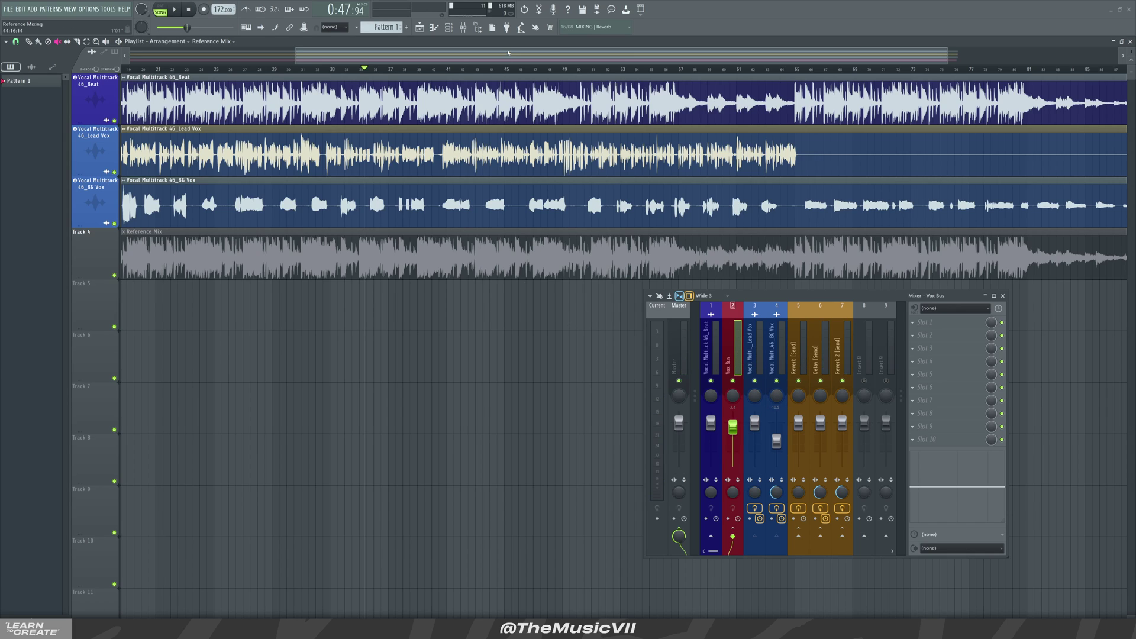
Step: Compare the mix with the reference by soloing the Reference Mix clip, then muting it and restoring the beat and vocal clips
drag(421, 190, 420, 109)
click(416, 232)
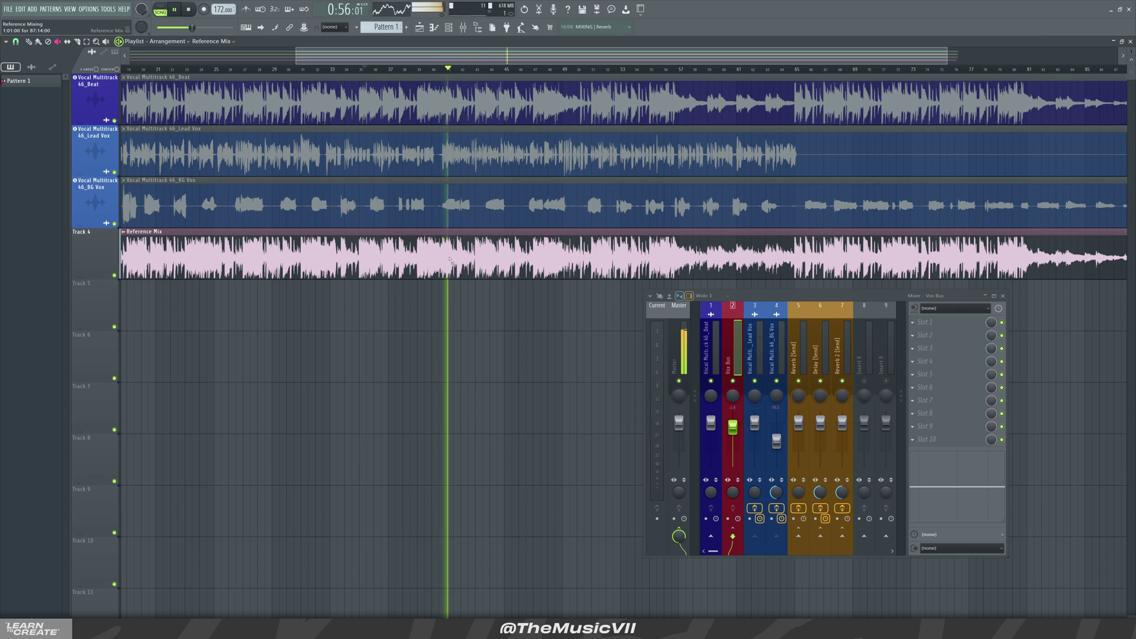
click(445, 180)
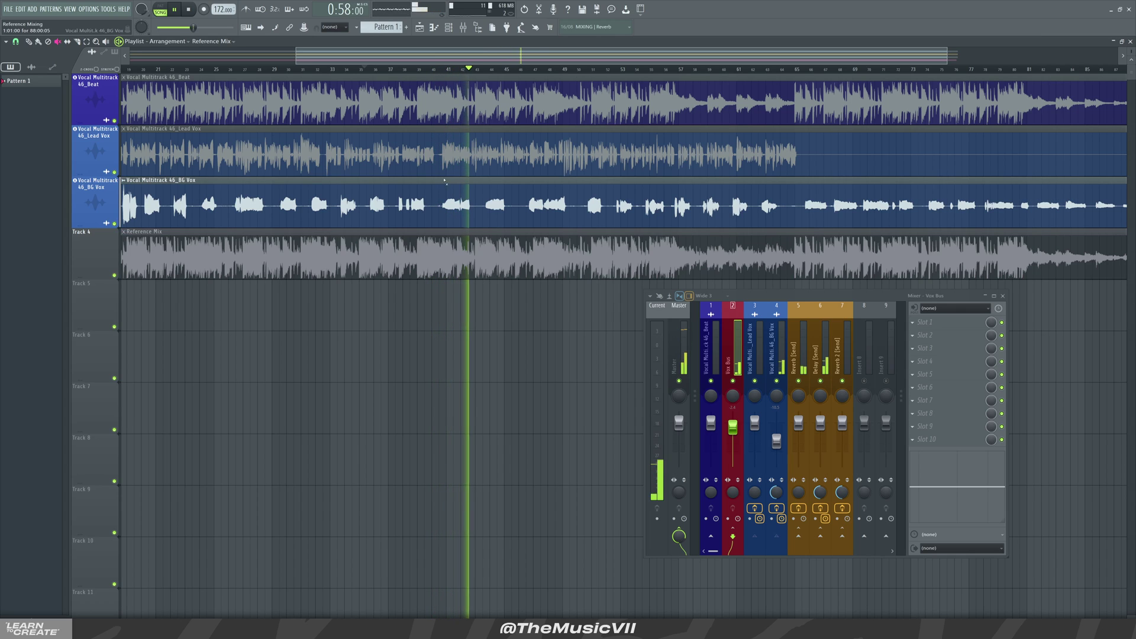
click(447, 130)
click(453, 80)
key(p)
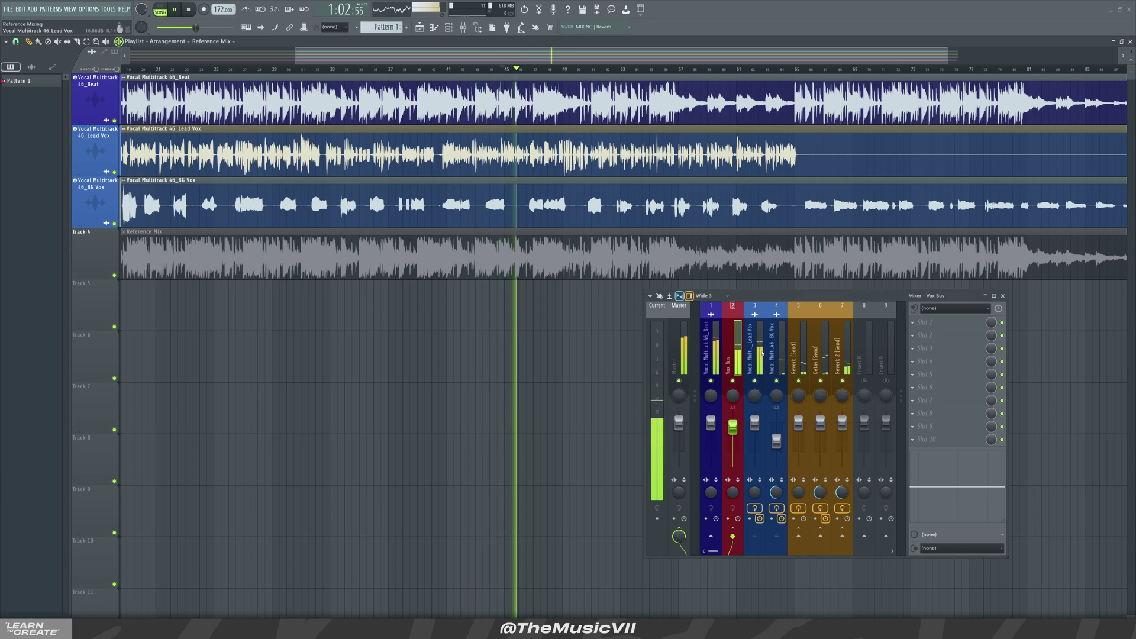
key(space)
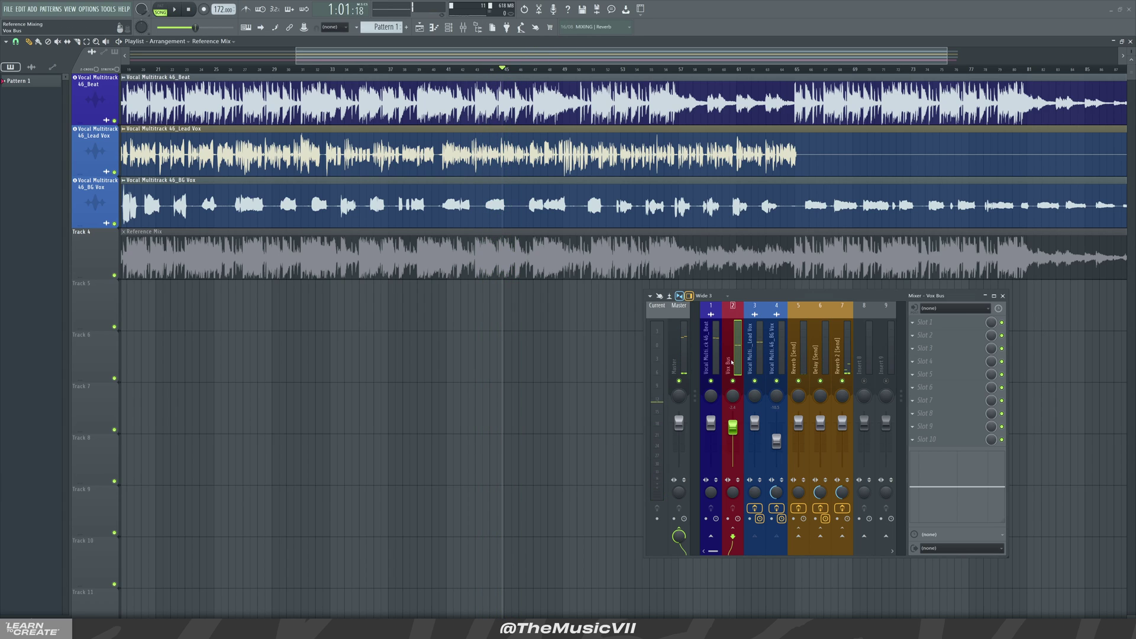
Step: Load FabFilter Pro-Q into slot 1 of the Vox Bus and resume playback
click(922, 323)
click(793, 355)
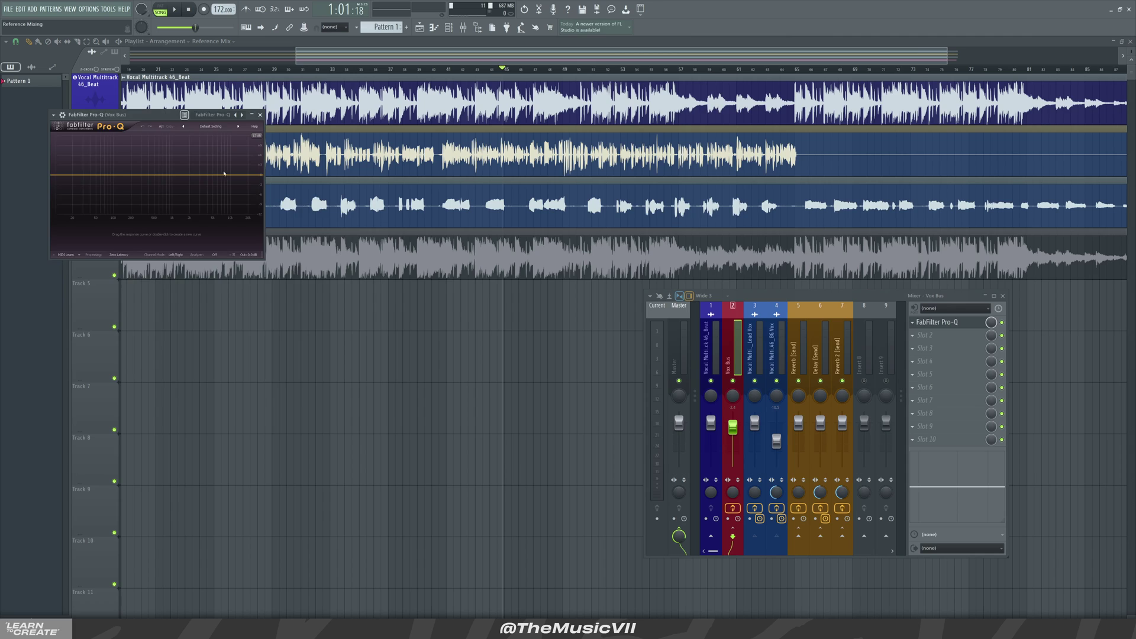
key(space)
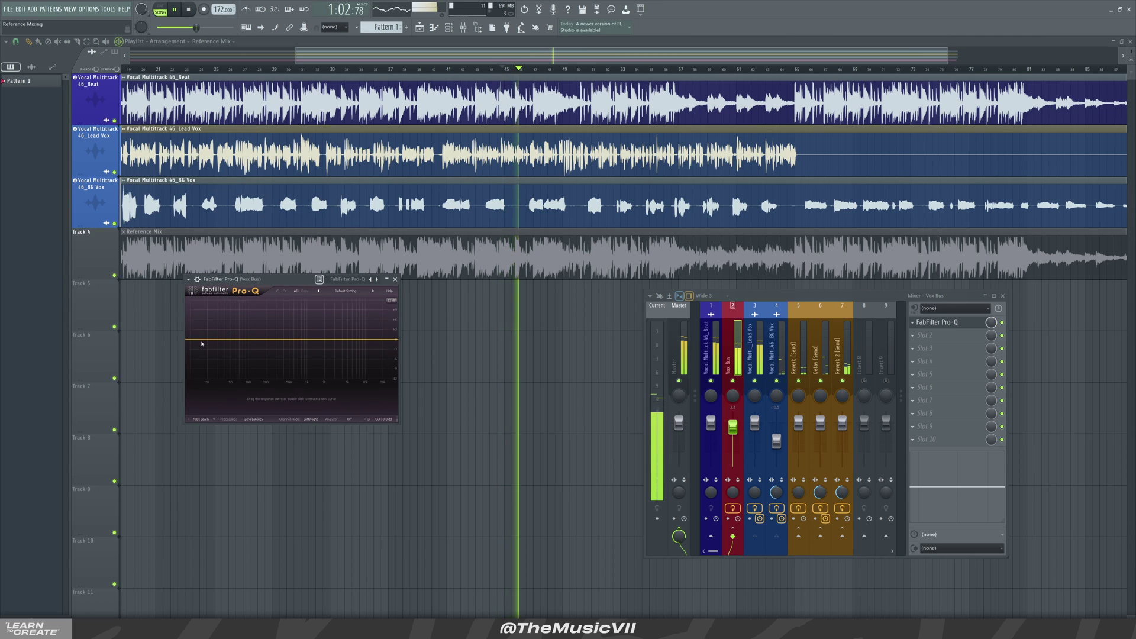
Step: Shape the Vox Bus in Pro-Q with a deep low-shelf cut at Q 1.276, two slight bell cuts and a gentle high-shelf boost
drag(201, 340, 229, 379)
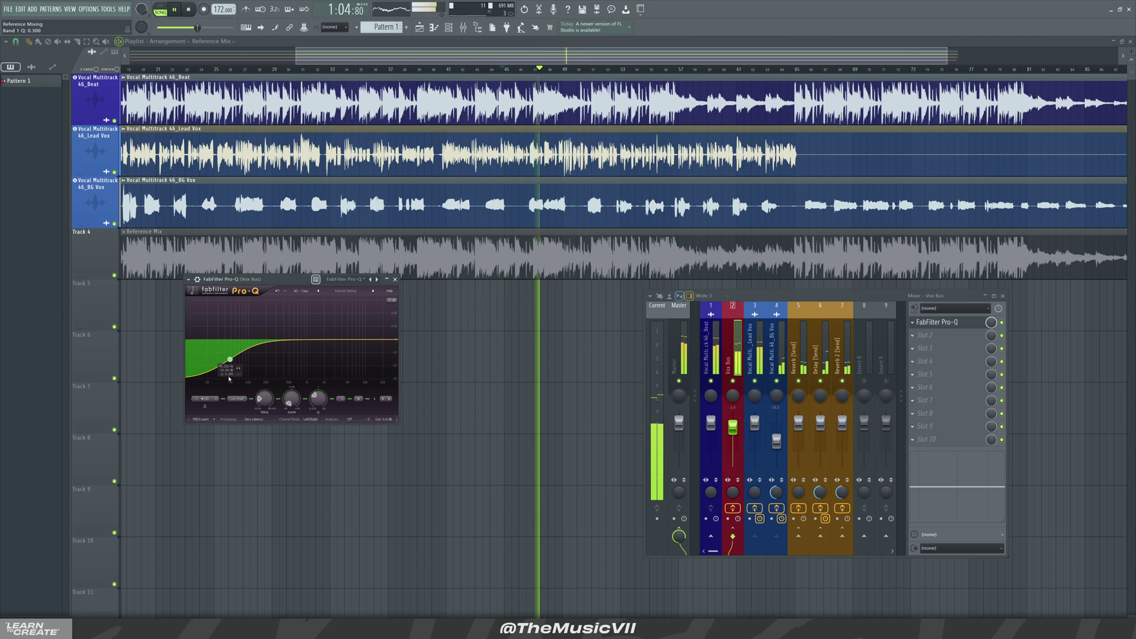
scroll(229, 379, up, 5)
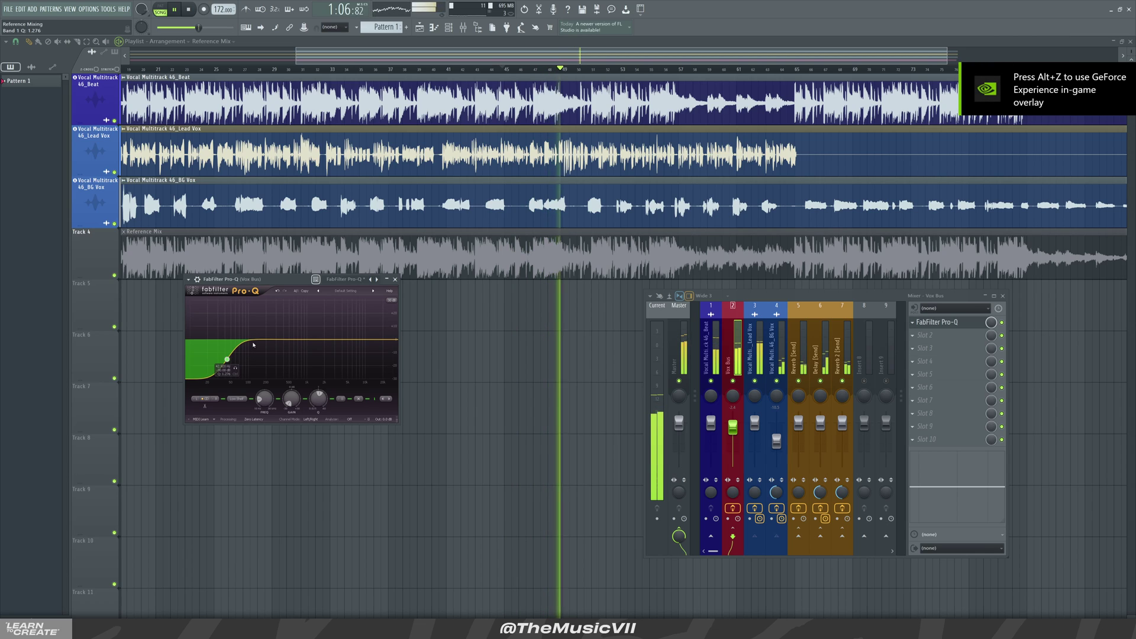
click(253, 345)
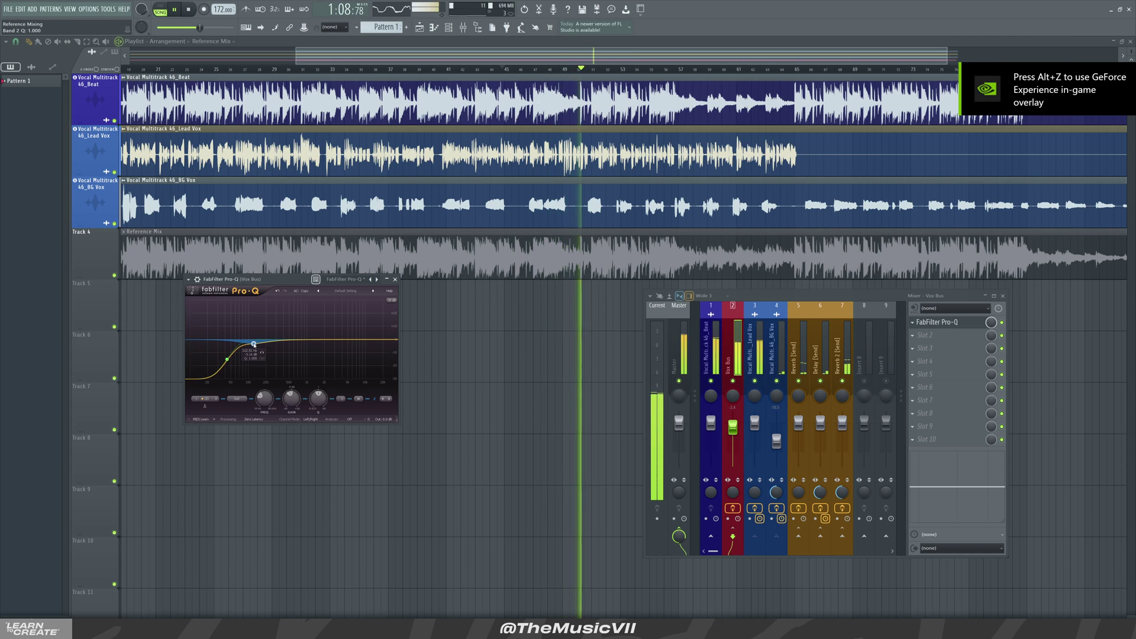
click(375, 337)
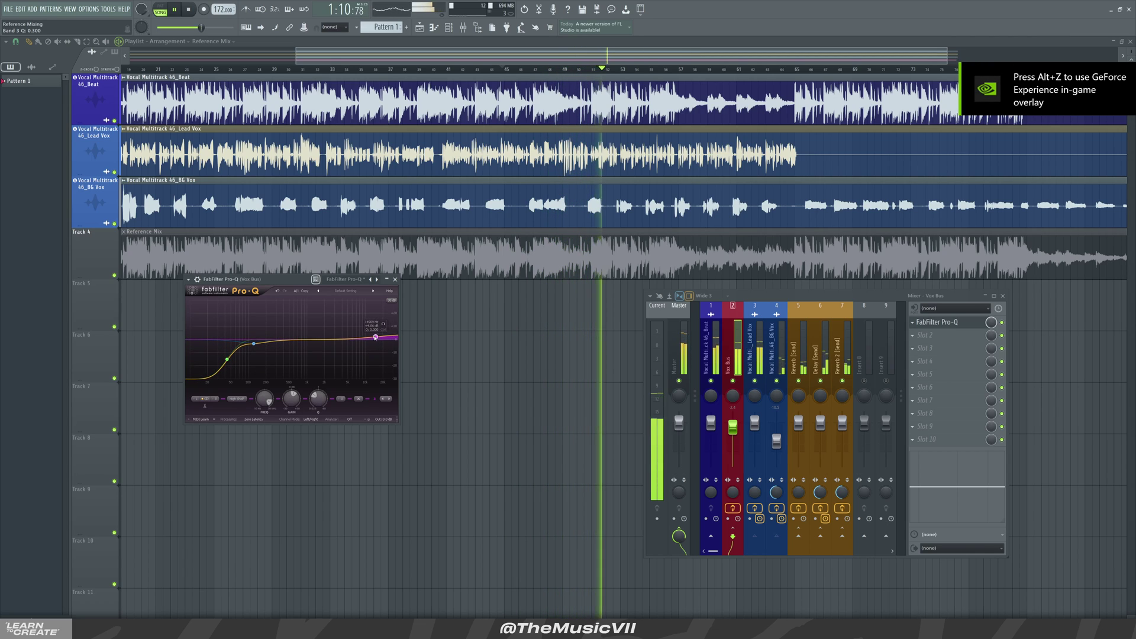
click(290, 342)
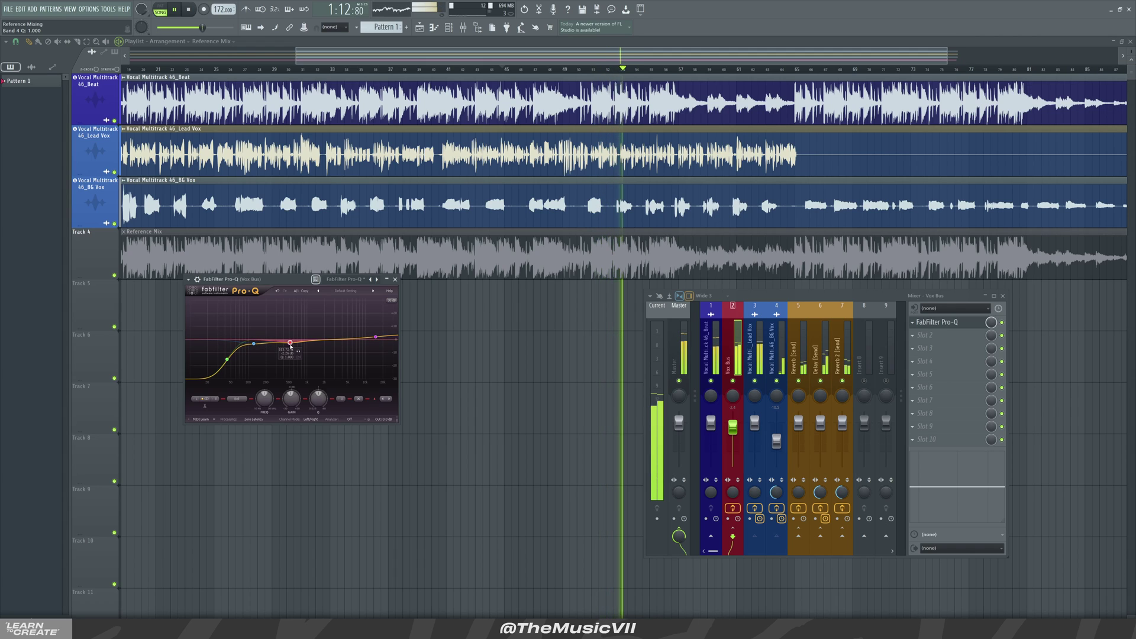
Step: Refine the Vox Bus EQ by shifting the mid bell, low bell and low shelf slightly lower in frequency
mouse_move(290, 343)
mouse_down()
mouse_move(292, 379)
mouse_move(278, 325)
mouse_move(287, 341)
mouse_up()
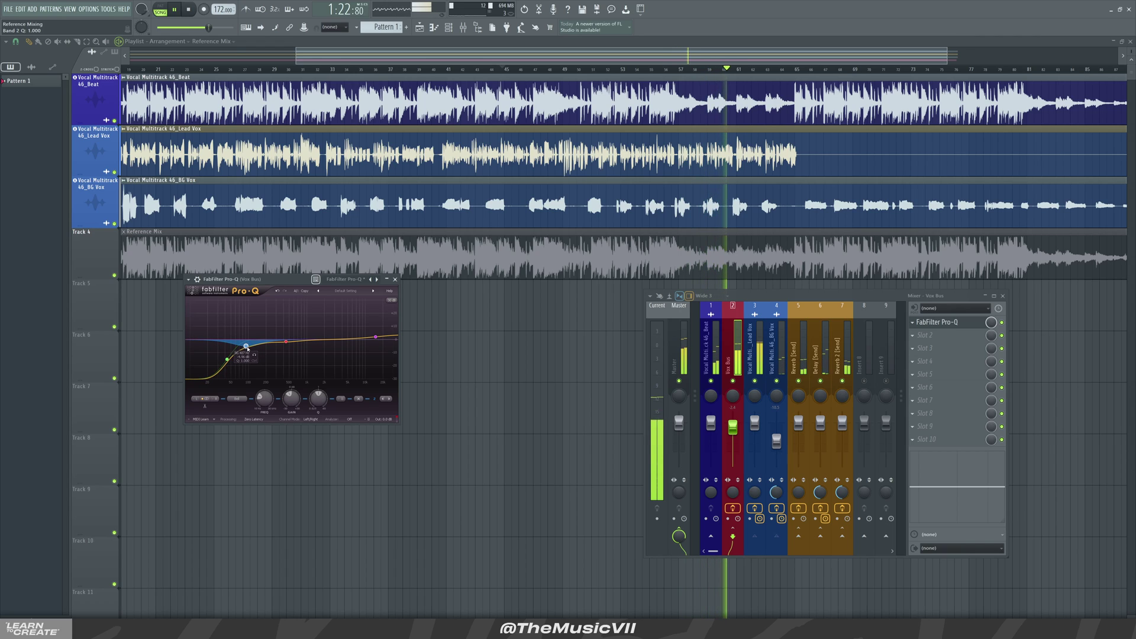
scroll(228, 360, up, 2)
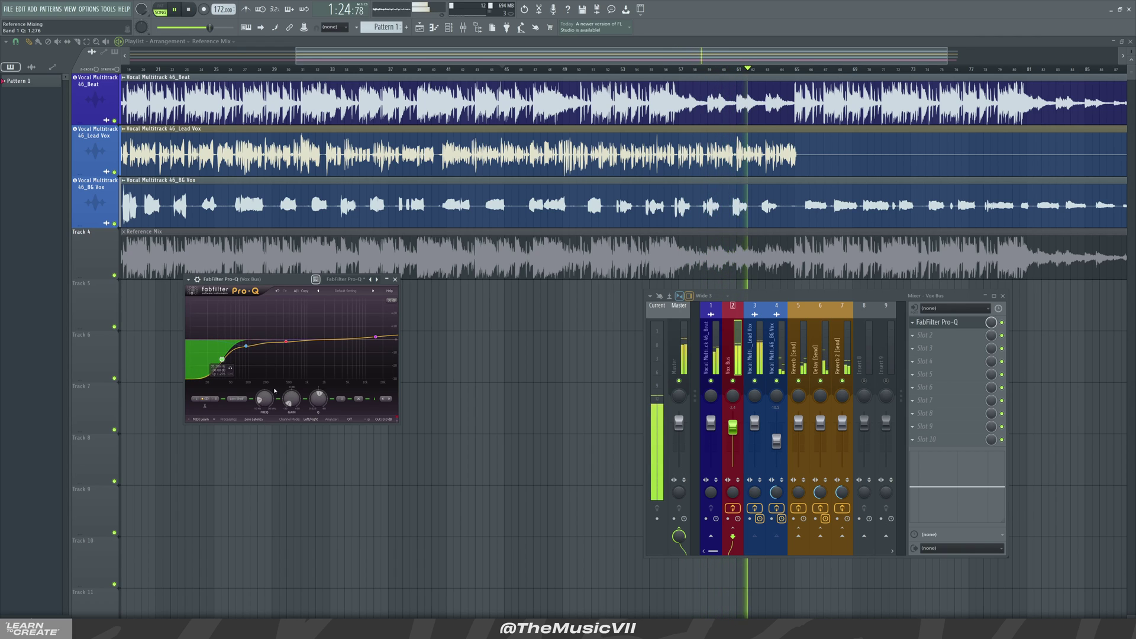
Step: Set the lead vocal's RVox gain to -6.8 dB and close the RVox and Pro-Q windows
click(753, 355)
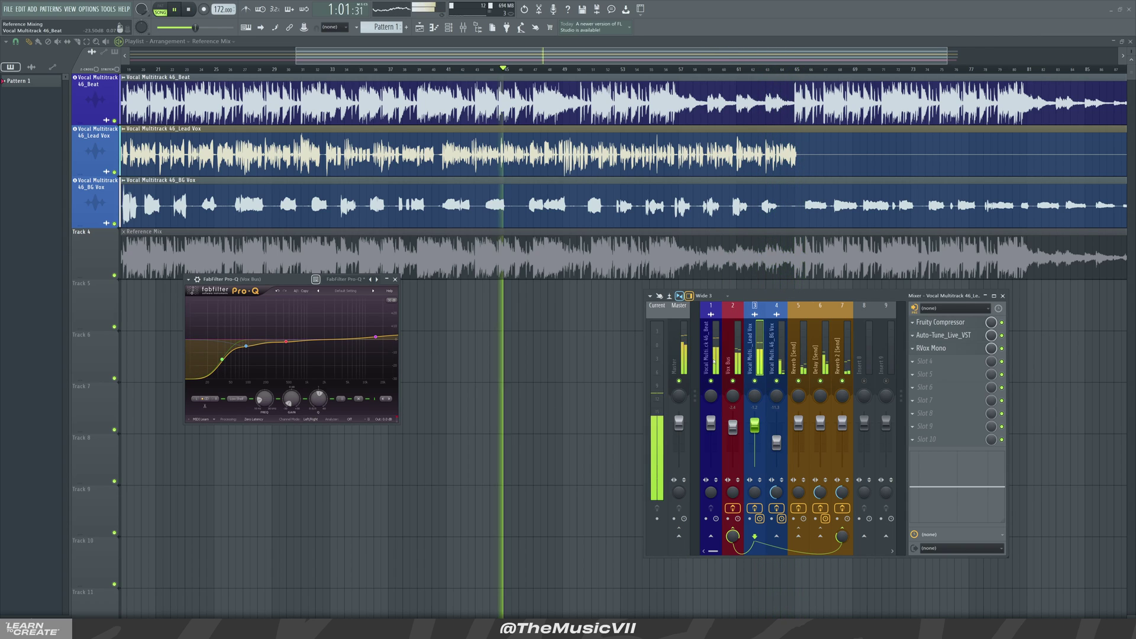
click(944, 348)
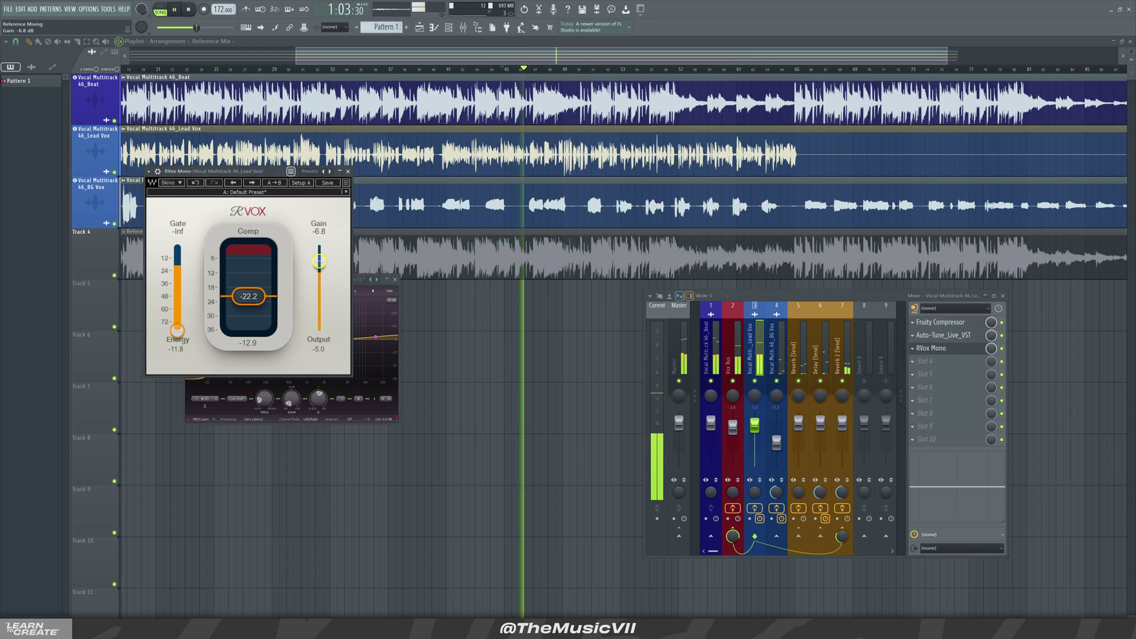
click(348, 171)
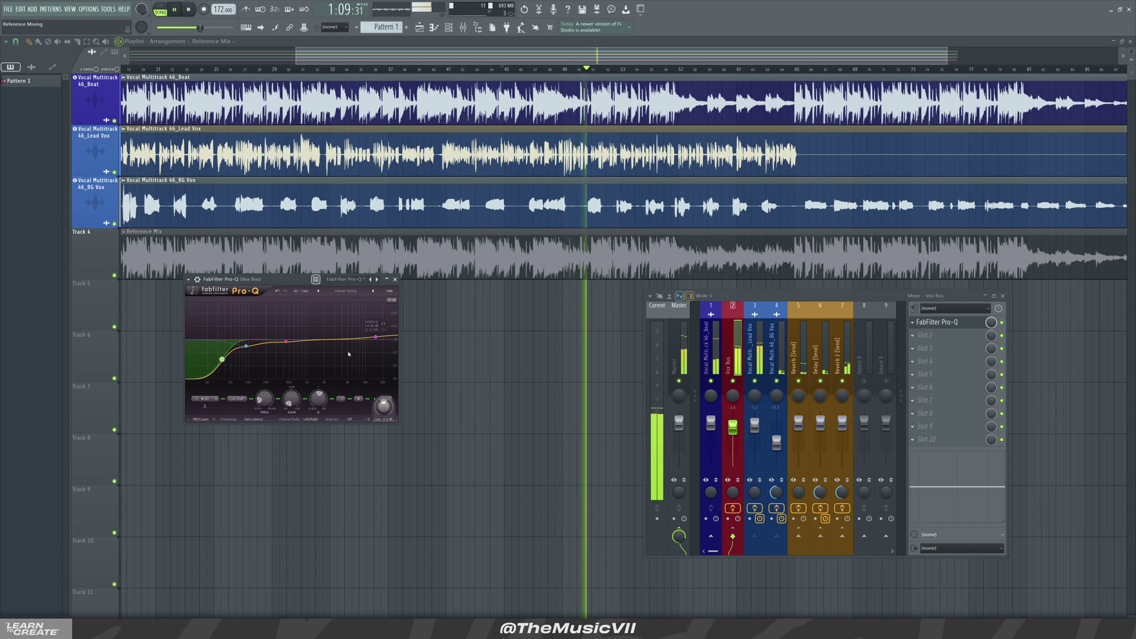
click(395, 279)
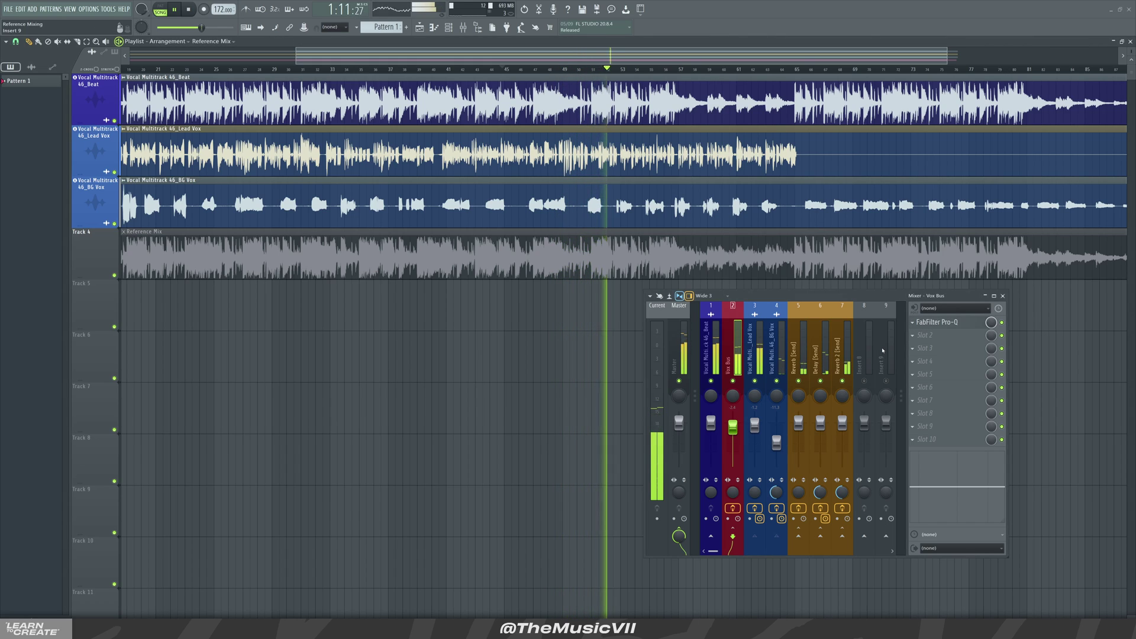
Step: Load RCompressor Stereo into slot 2 of the Vox Bus, resume playback and reposition the plugin window
key(space)
click(939, 336)
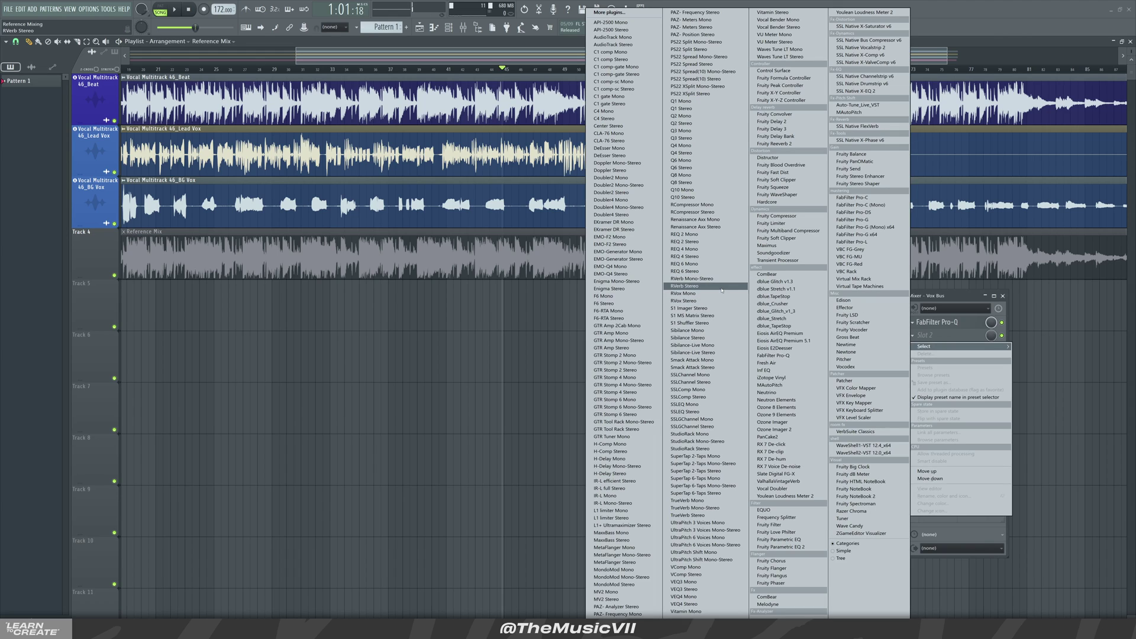
click(692, 211)
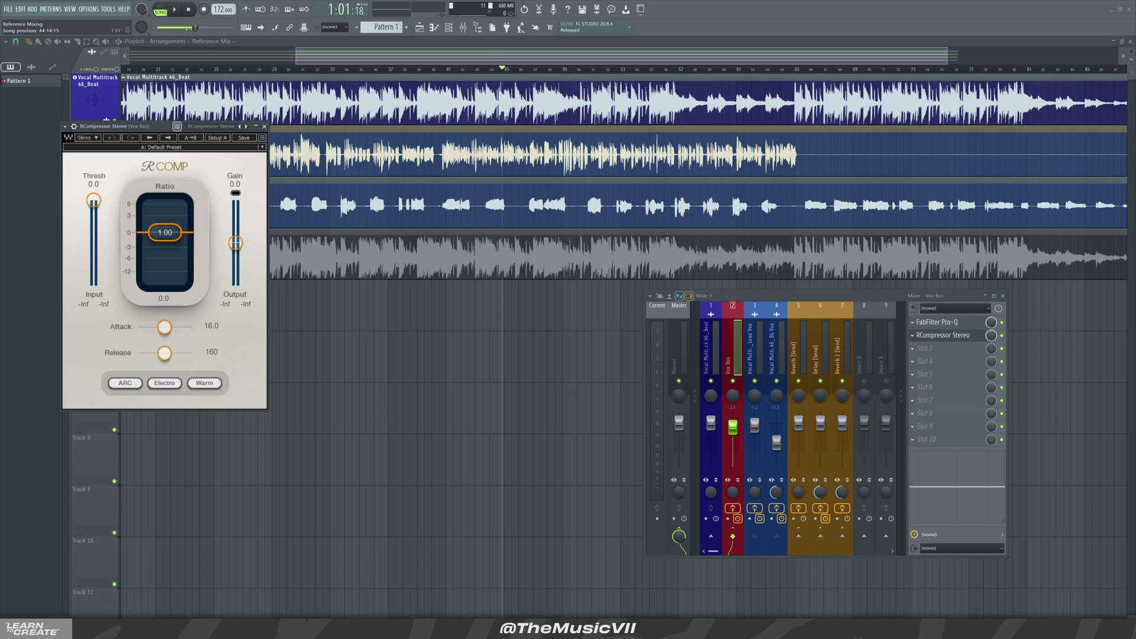
click(176, 10)
drag(130, 126, 226, 160)
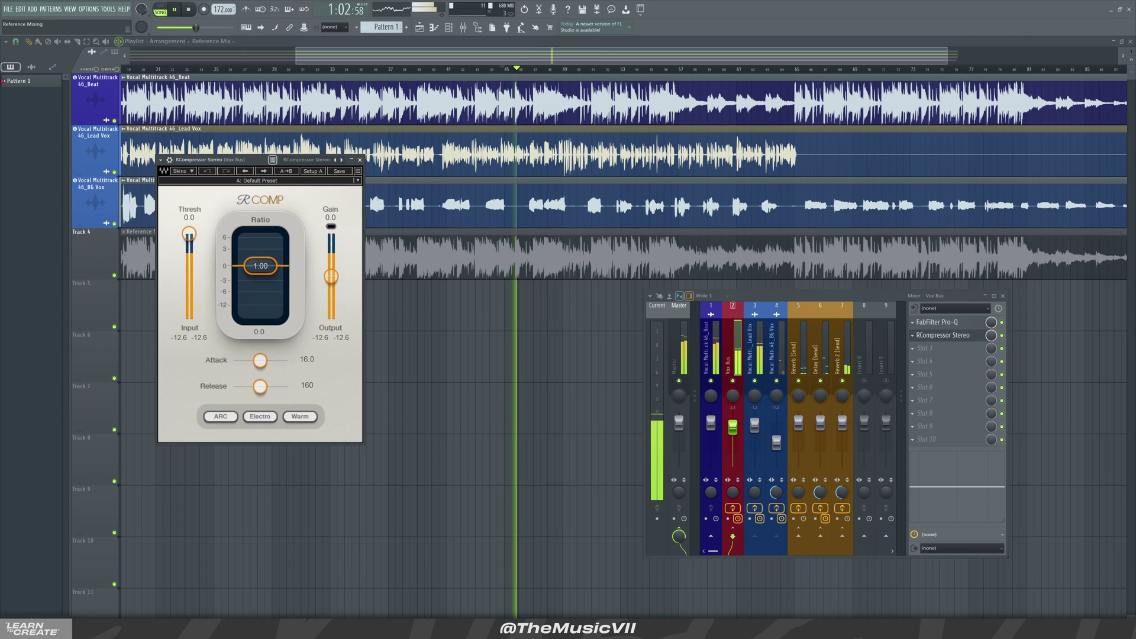
Step: Set the Vox Bus RCompressor to threshold -20.6, ratio 2.72, gain 7.8, attack 11.0 and release 73.7, and close it
drag(189, 235, 189, 273)
drag(260, 266, 261, 278)
drag(189, 273, 189, 258)
drag(331, 276, 330, 264)
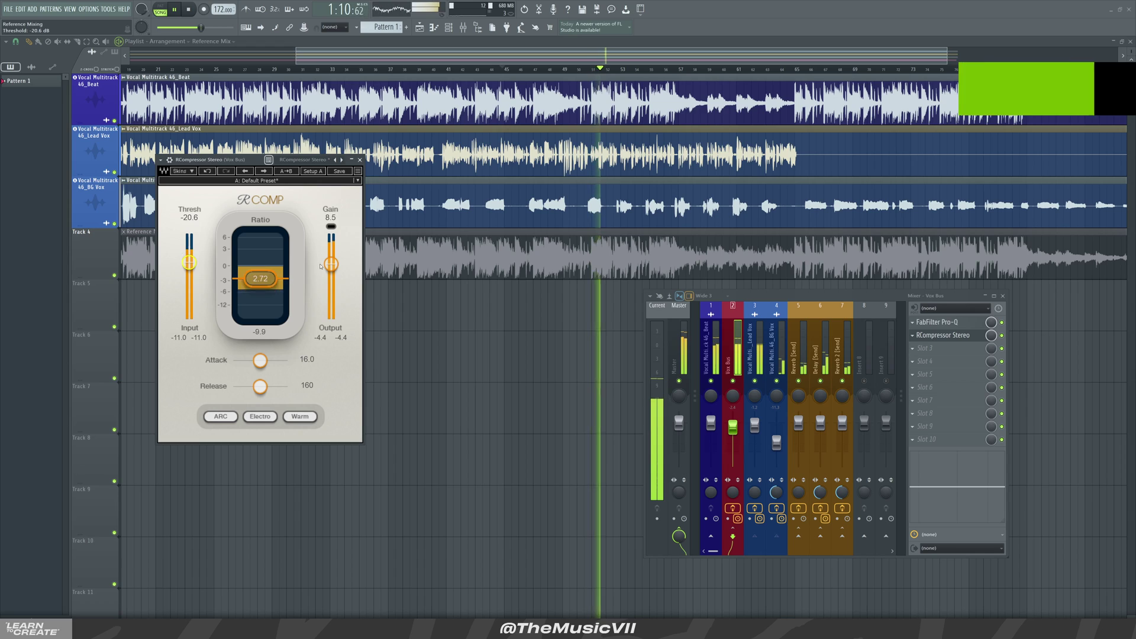
drag(331, 264, 331, 265)
mouse_move(260, 362)
mouse_down()
mouse_move(233, 360)
mouse_move(234, 387)
mouse_move(272, 360)
mouse_up()
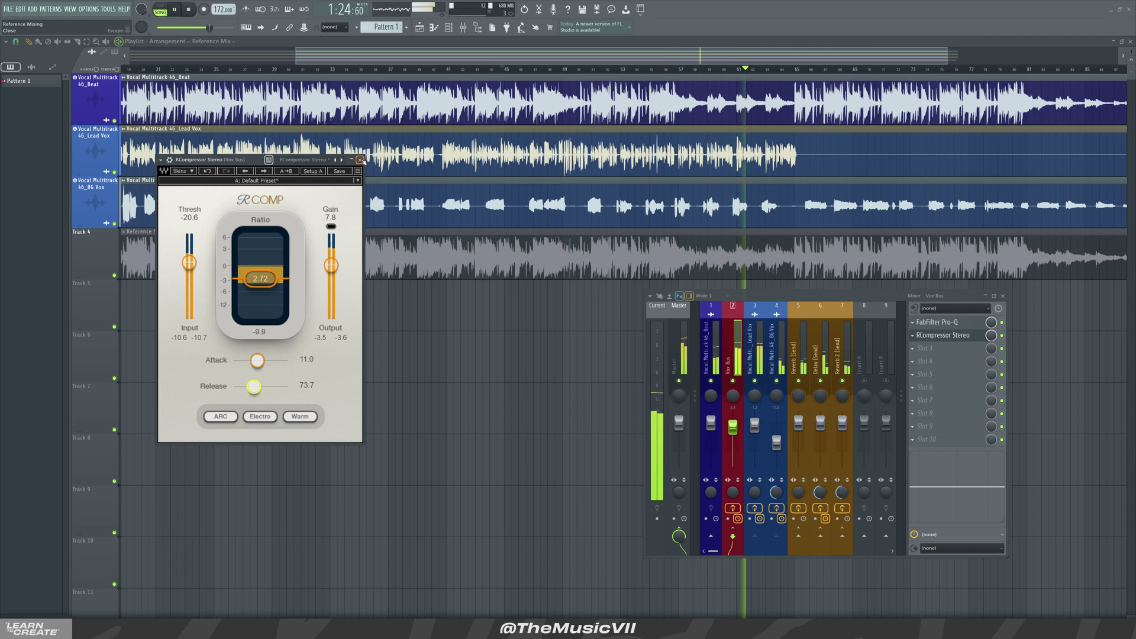
click(360, 160)
Step: Lower the Reverb (Send) fader slightly and check the Reverb 2 (Send) and lead vocal tracks
click(797, 360)
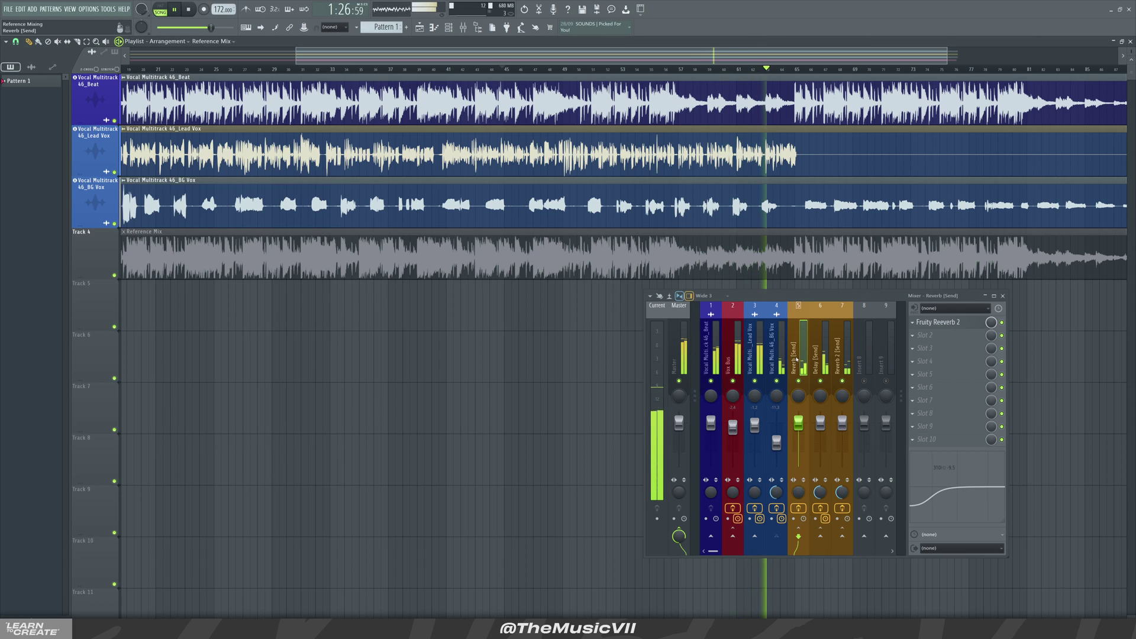
click(844, 364)
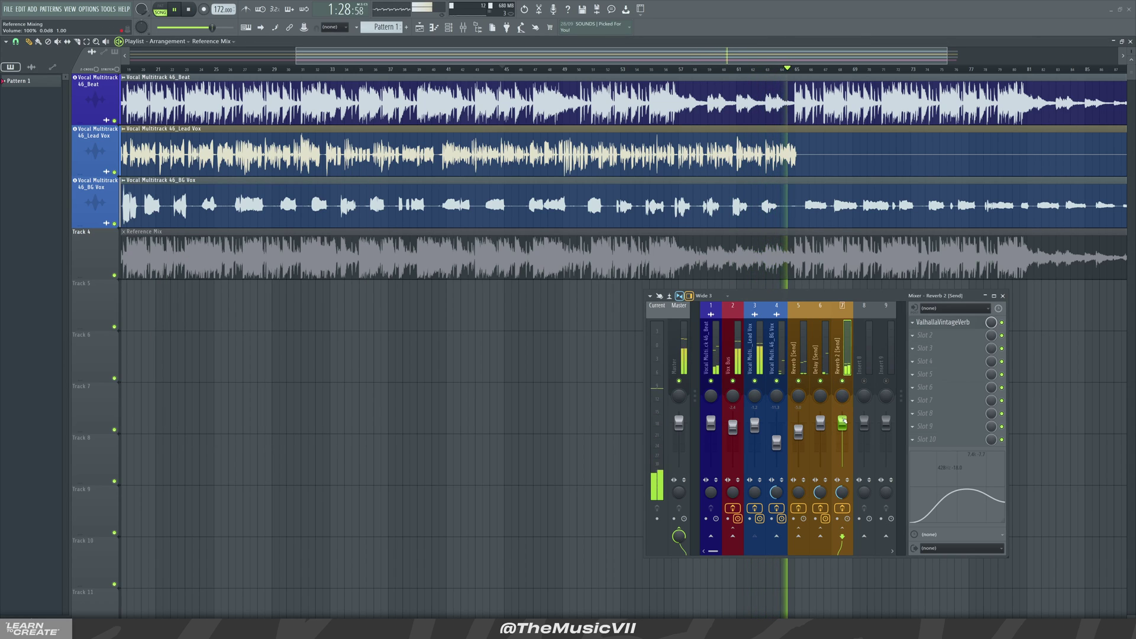
click(750, 368)
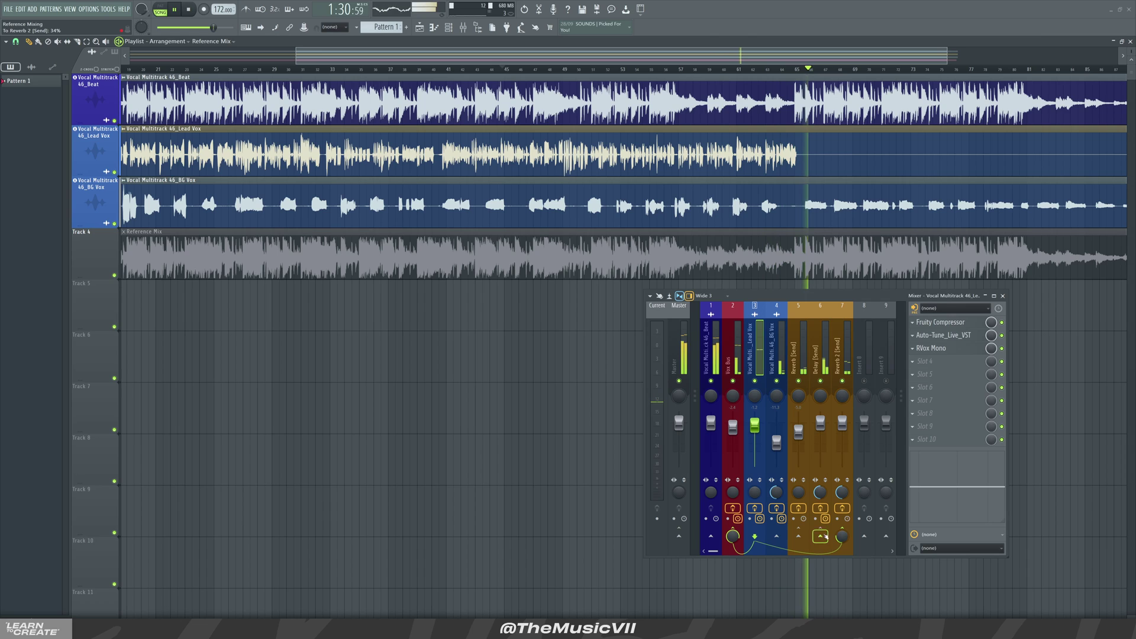
Step: Play the mix from where the lead vocal enters around bar 17 and select the Vox Bus
key(space)
key(space)
drag(508, 55, 313, 58)
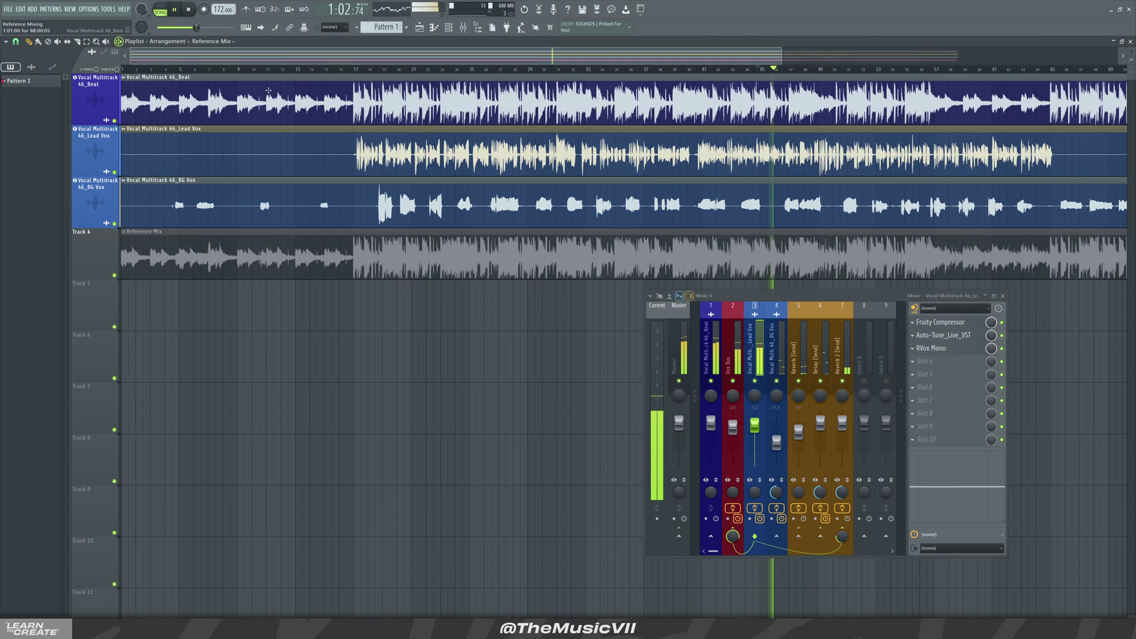
click(353, 72)
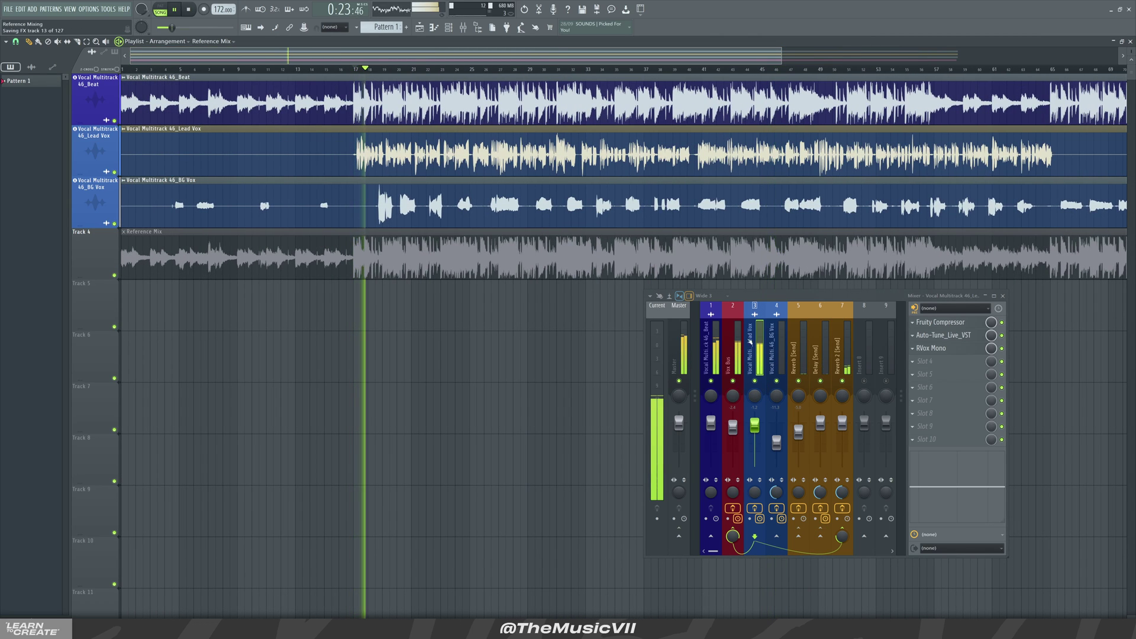
click(731, 355)
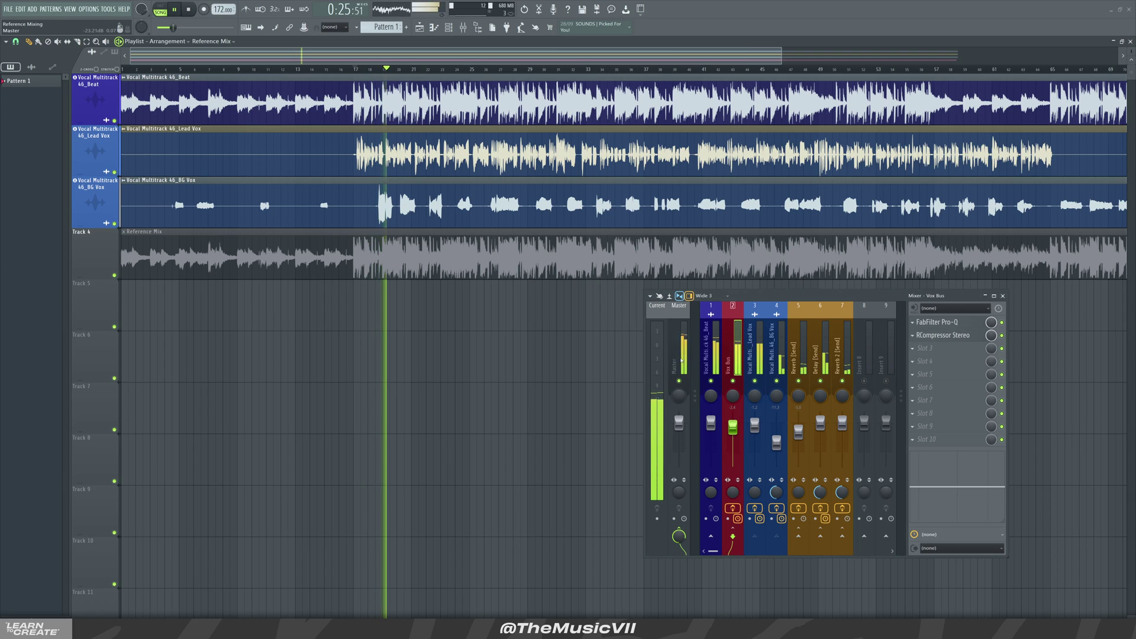
Step: Compare the mix with the reference by playing only the Reference Mix clip, and restore the beat and vocal clips
key(space)
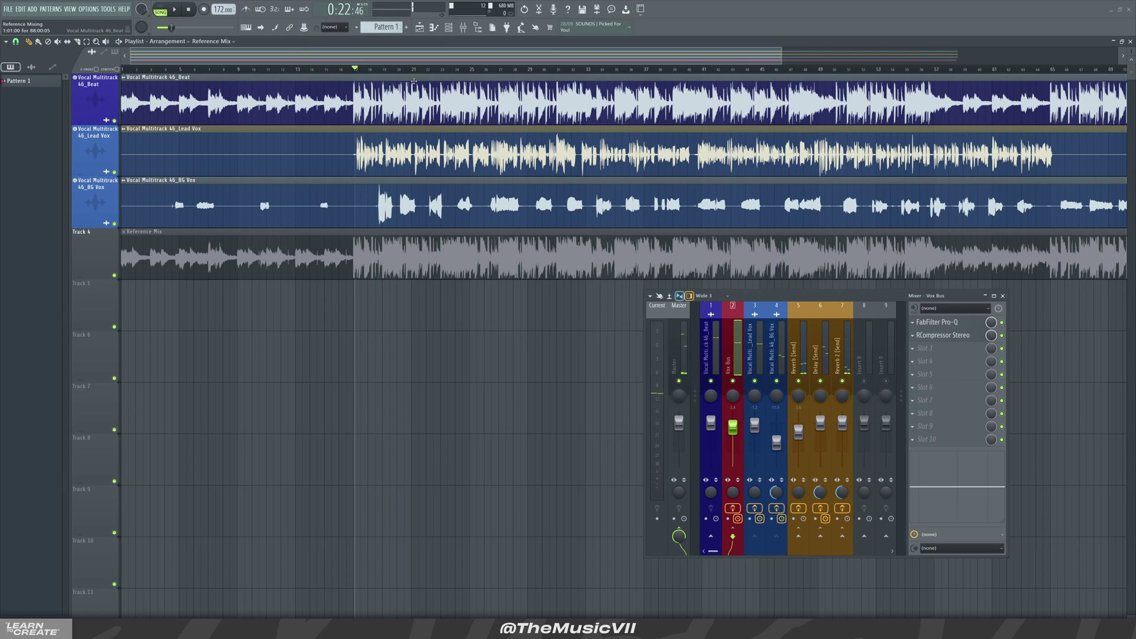
click(421, 269)
drag(408, 207, 390, 103)
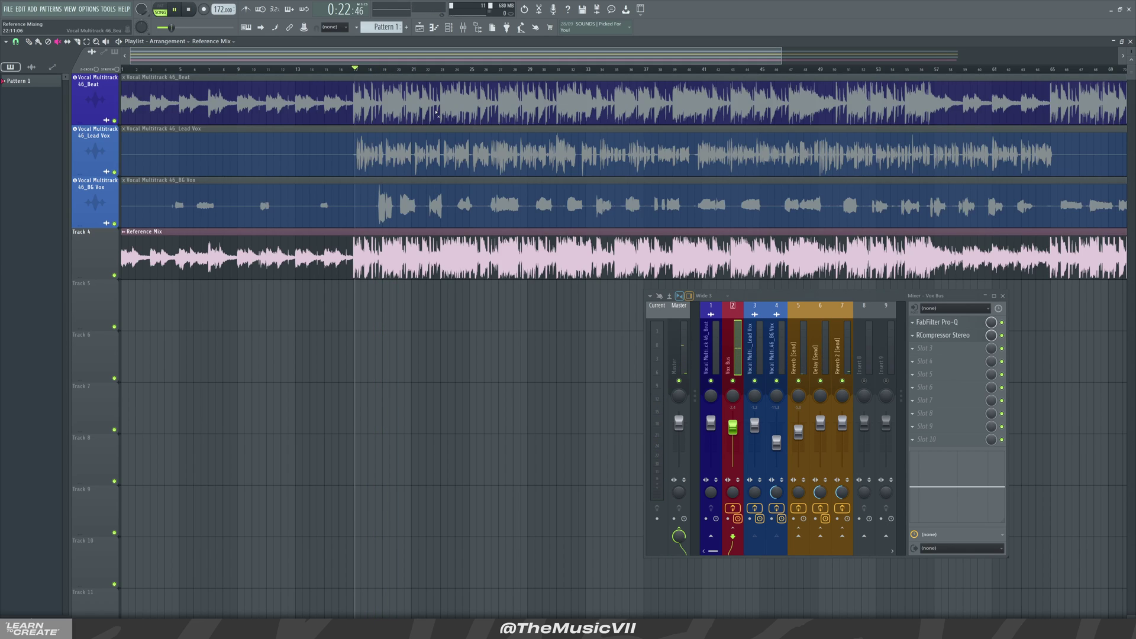
key(space)
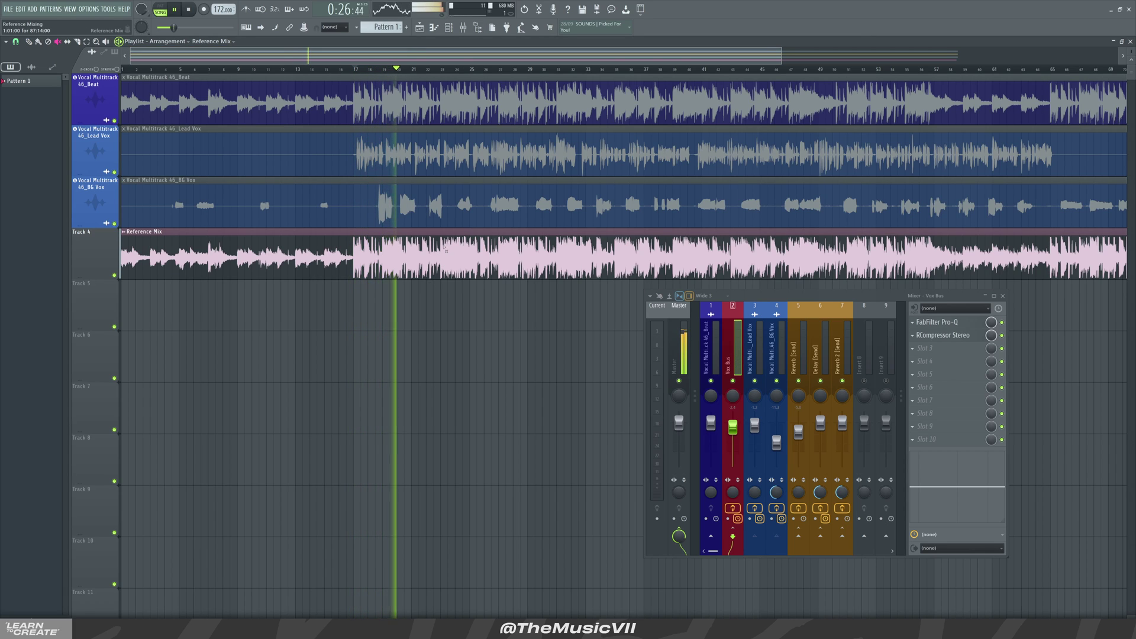
drag(437, 267, 415, 101)
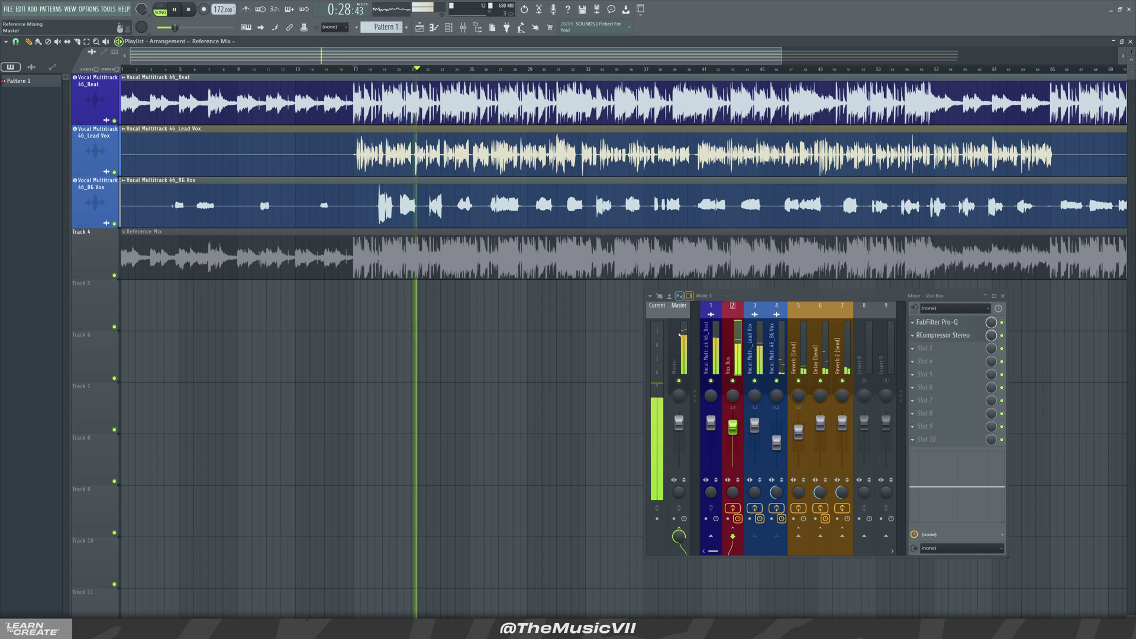
Step: Lower the Vox Bus fader to -7.5 dB and compare the beat and Vox Bus tracks
drag(733, 435, 732, 437)
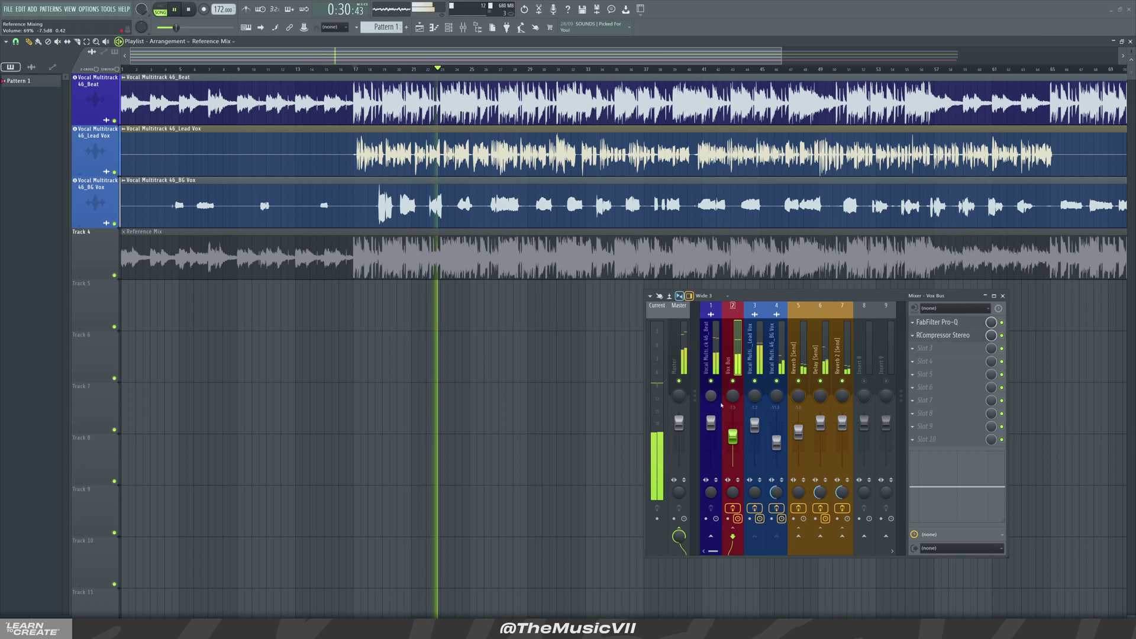
click(714, 355)
click(730, 355)
click(715, 355)
click(730, 356)
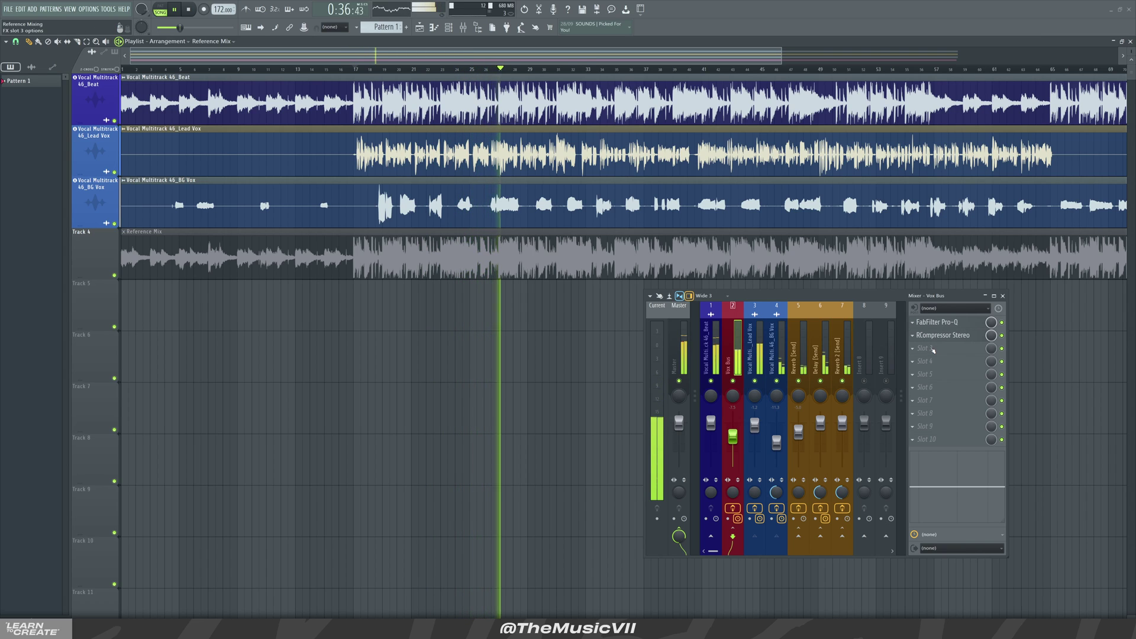
Step: Load DeEsser Stereo into slot 3 of the Vox Bus and move its window over the playlist
click(933, 349)
key(Escape)
key(space)
click(934, 350)
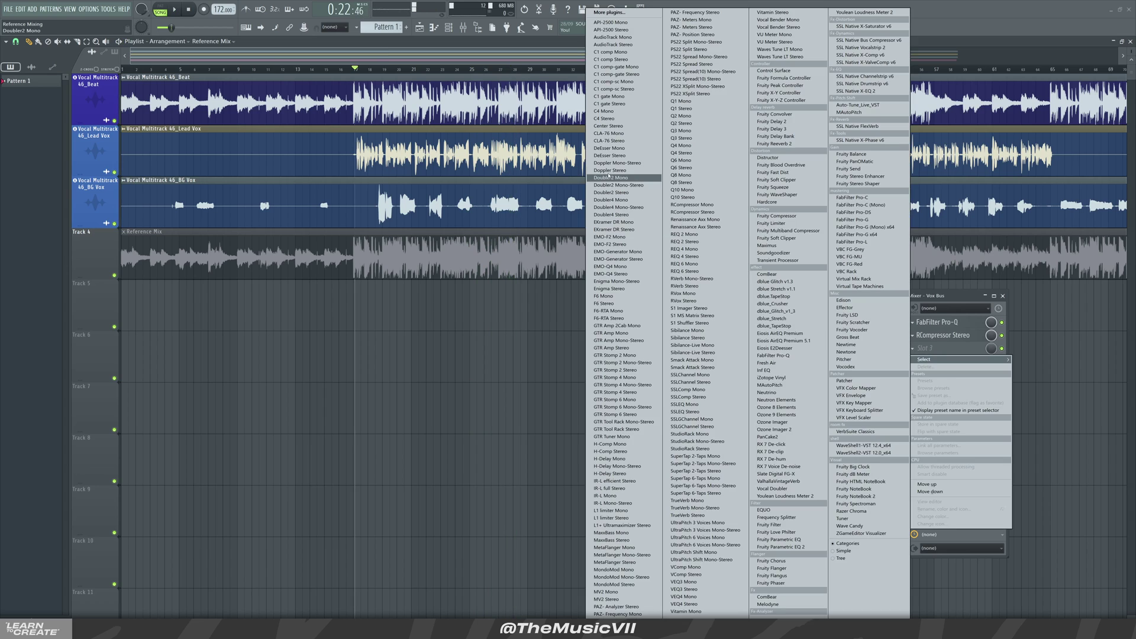
click(620, 156)
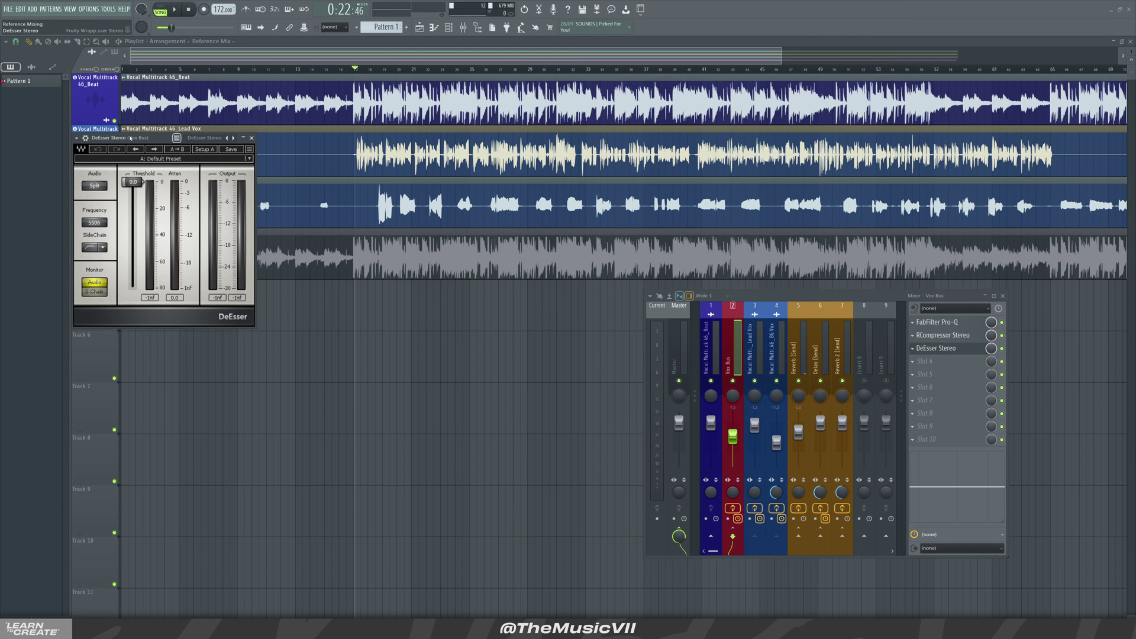
drag(130, 138, 243, 219)
Step: Lower the DeEsser threshold to just below -20 dB during playback and close the plugin
key(space)
drag(245, 263, 249, 294)
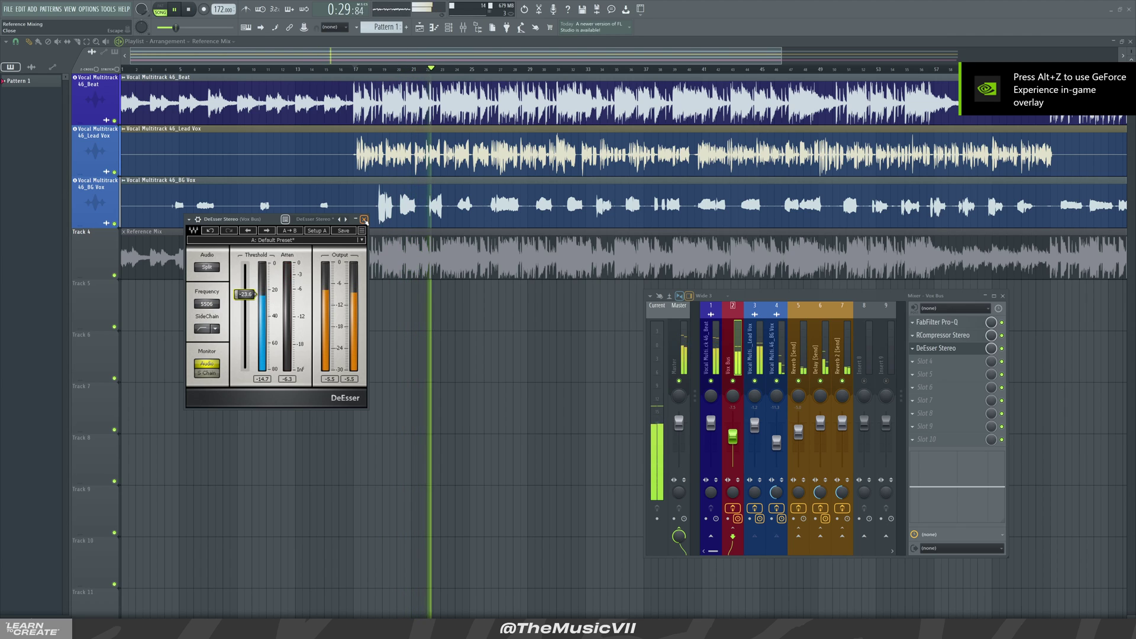
click(364, 219)
Step: Shift the Vox Bus low-shelf cut slightly higher in frequency with a gentler slope, and raise the bus fader slightly
click(939, 322)
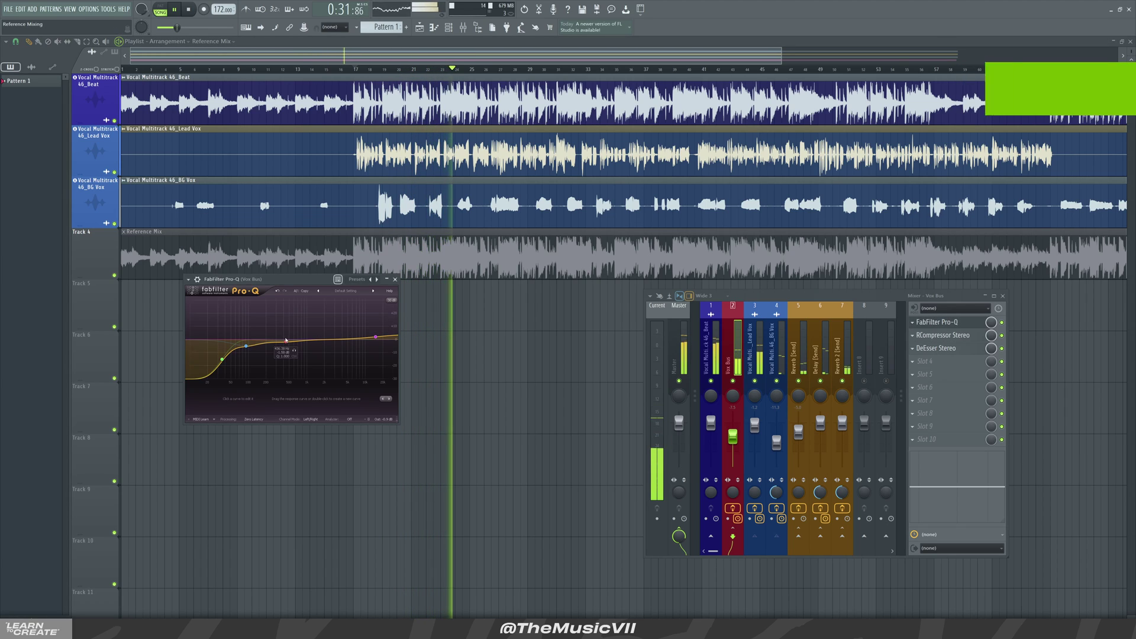
drag(222, 360, 228, 361)
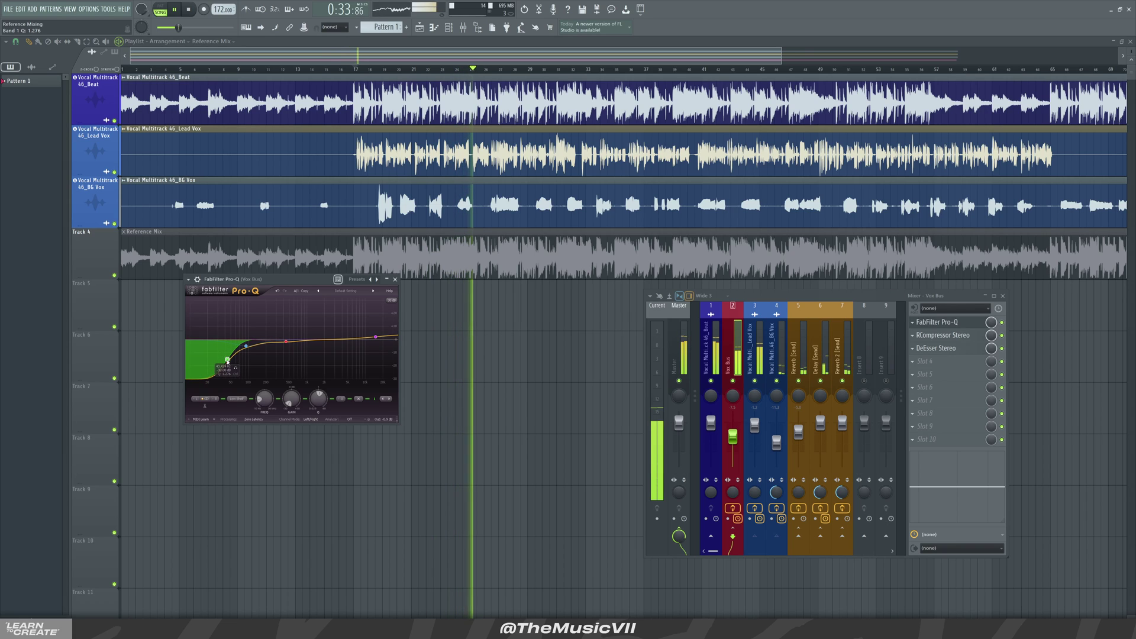
scroll(228, 359, down, 4)
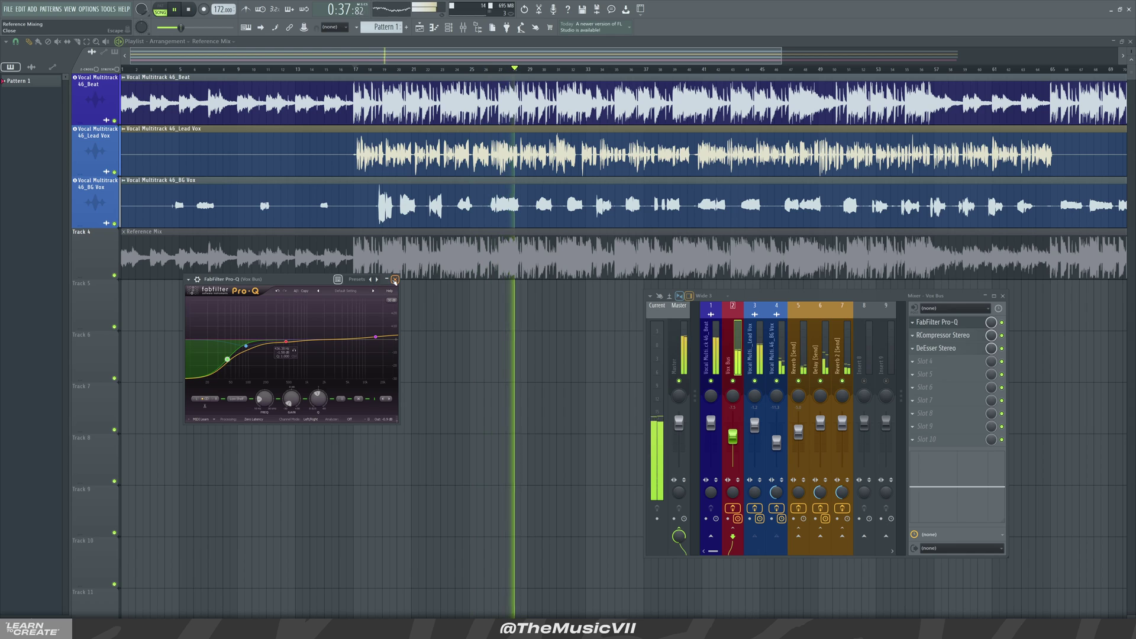
click(395, 280)
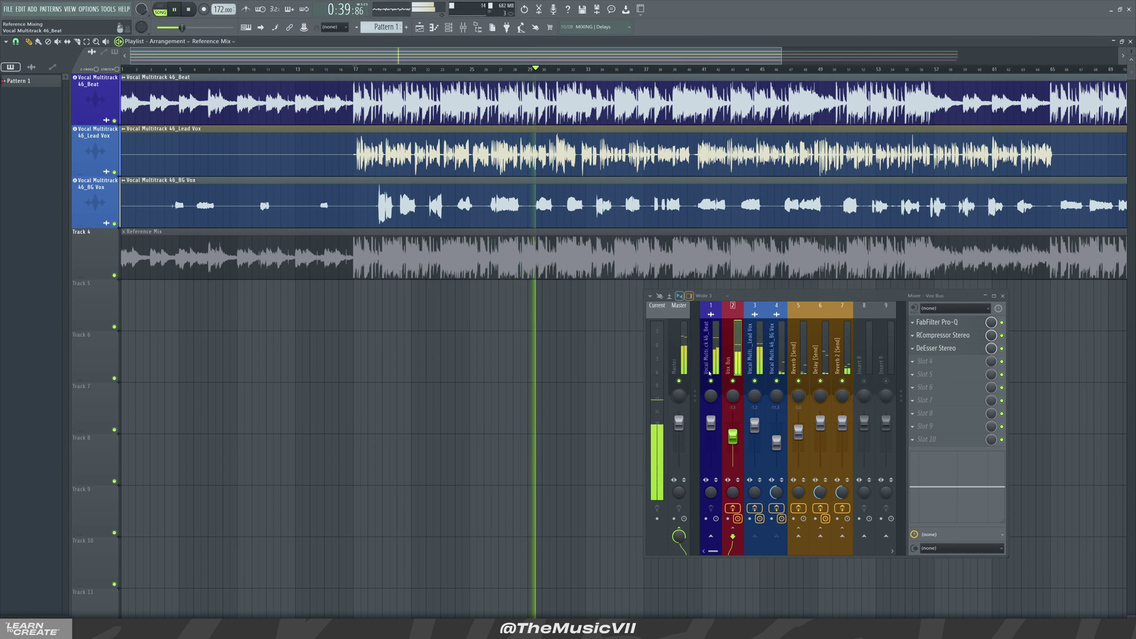
drag(733, 437, 733, 430)
Step: Stop playback and load Ozone 9 Elements into slot 1 of the Master track
click(685, 341)
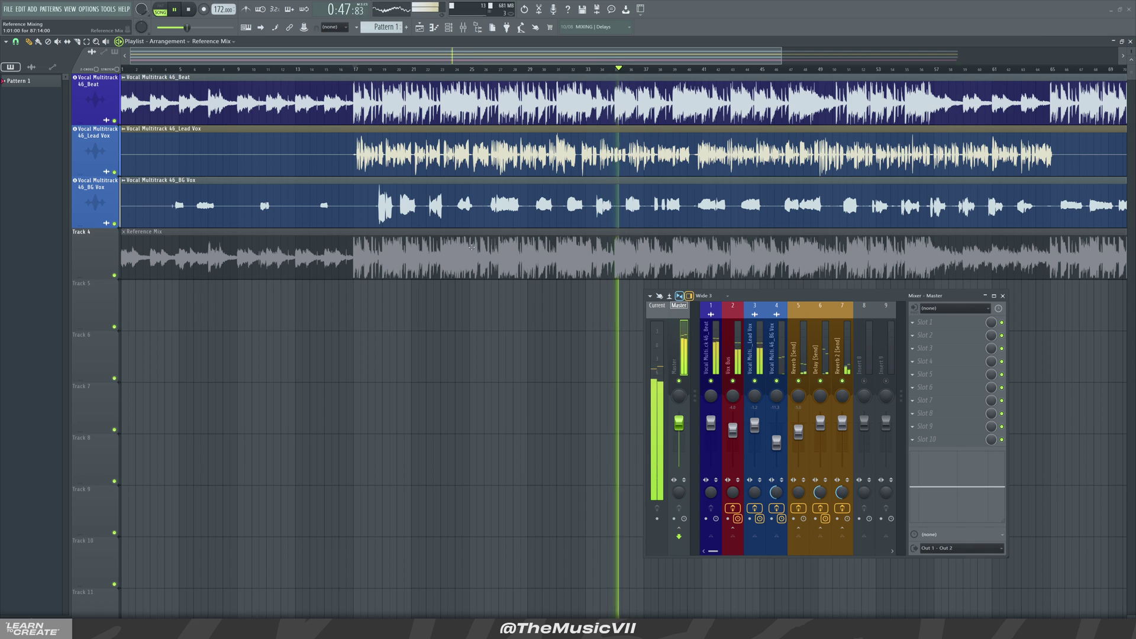
key(space)
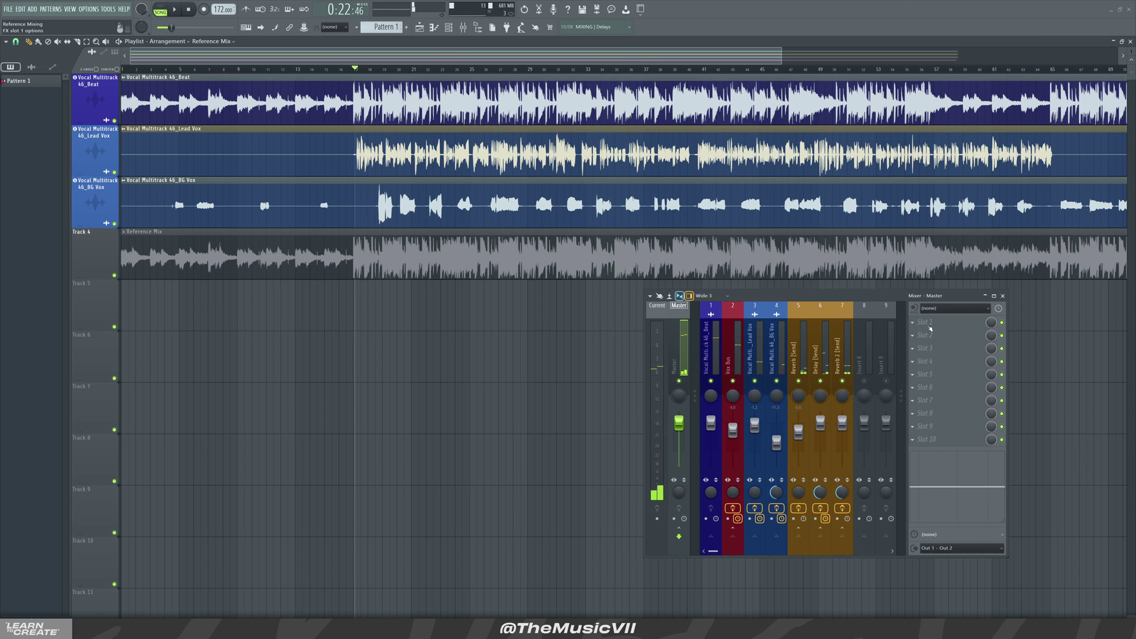
click(931, 330)
click(776, 415)
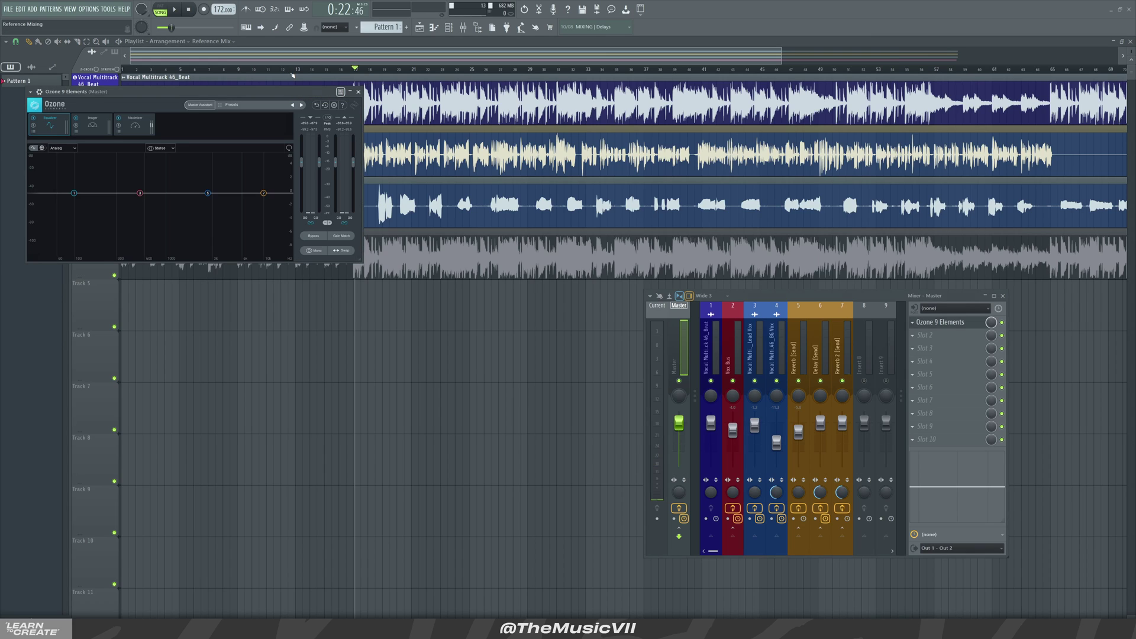
Step: Run Ozone's Master Assistant and play the song from the lead vocal entry so it can analyze the audio
click(200, 106)
click(185, 234)
drag(227, 93, 372, 256)
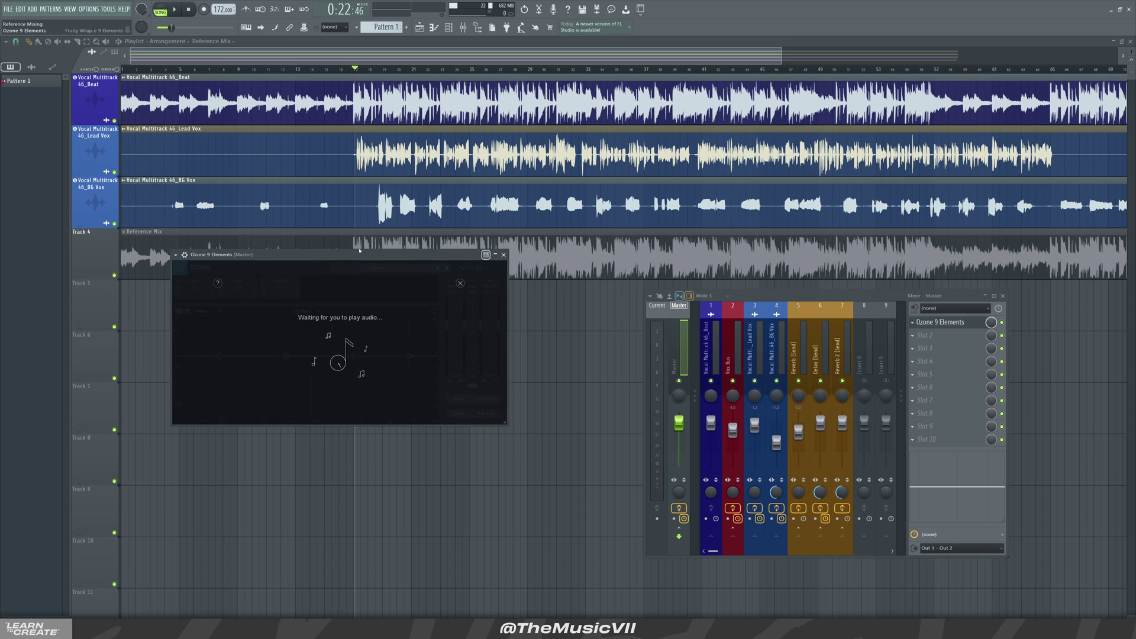
key(space)
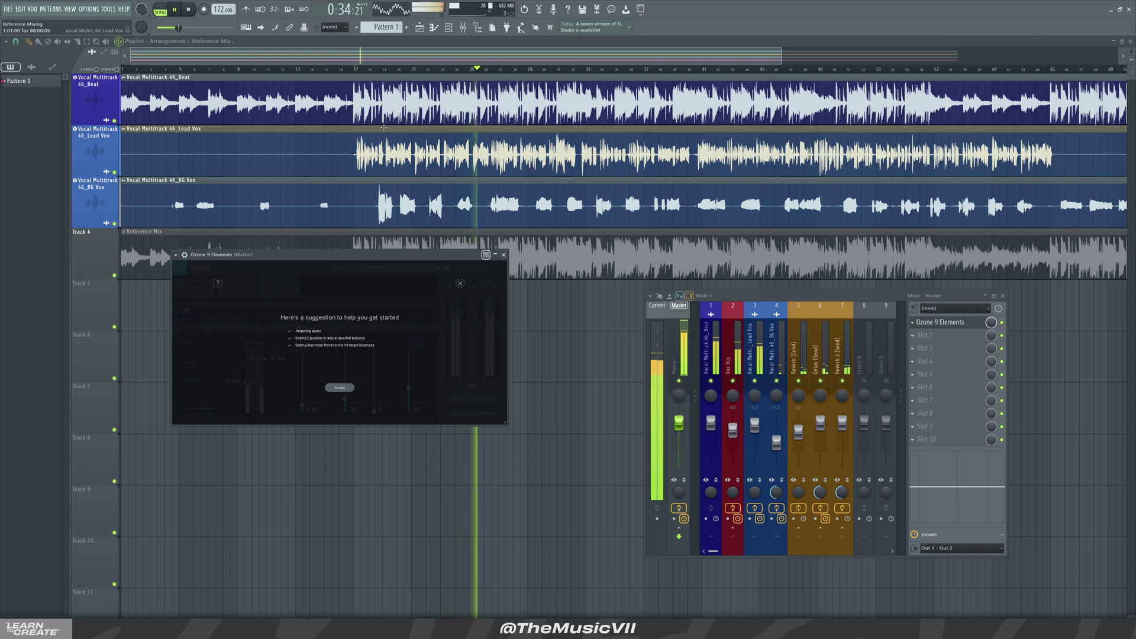
Step: Accept the Master Assistant's suggestion, set Ozone's Maximizer threshold to -6.4 dB during playback, and close the plugin
click(339, 389)
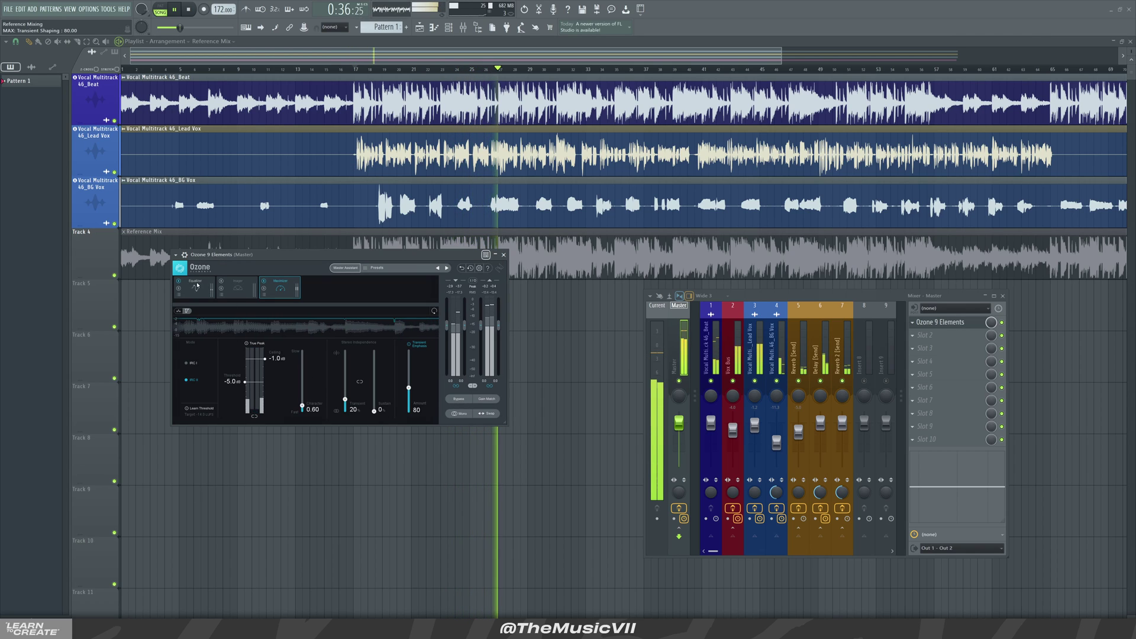
click(280, 288)
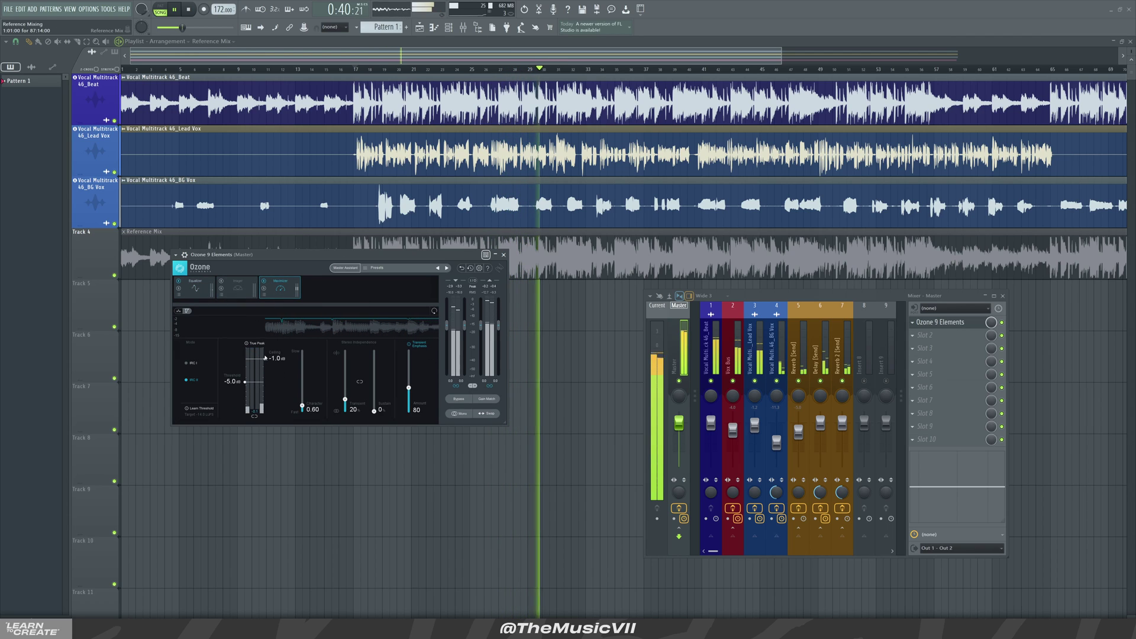
drag(245, 381, 244, 386)
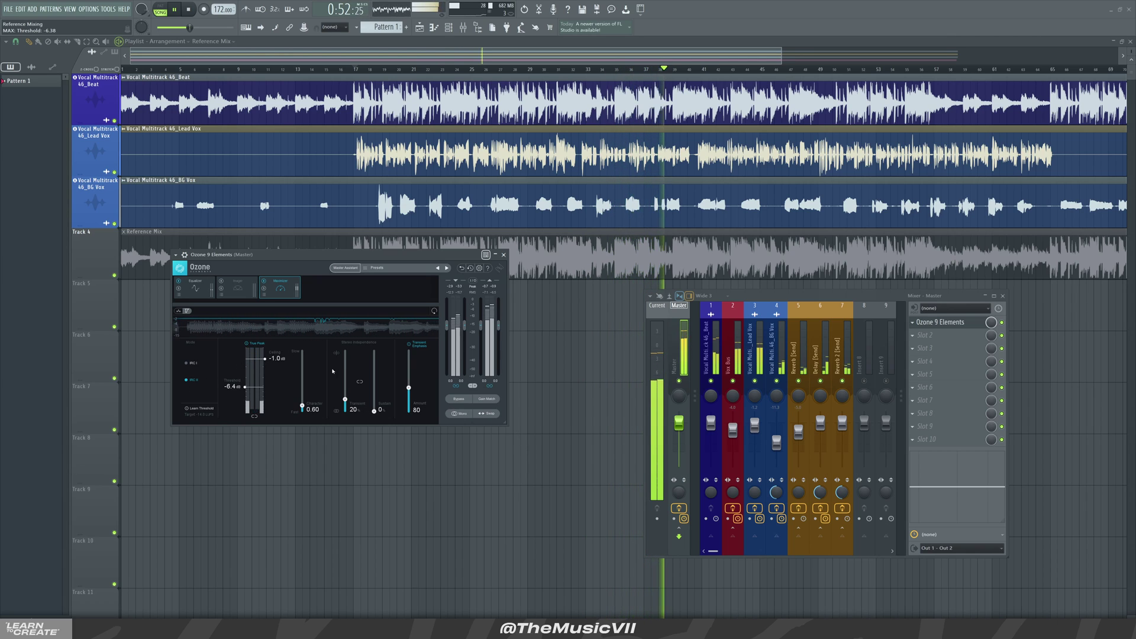
click(504, 254)
drag(753, 295, 733, 296)
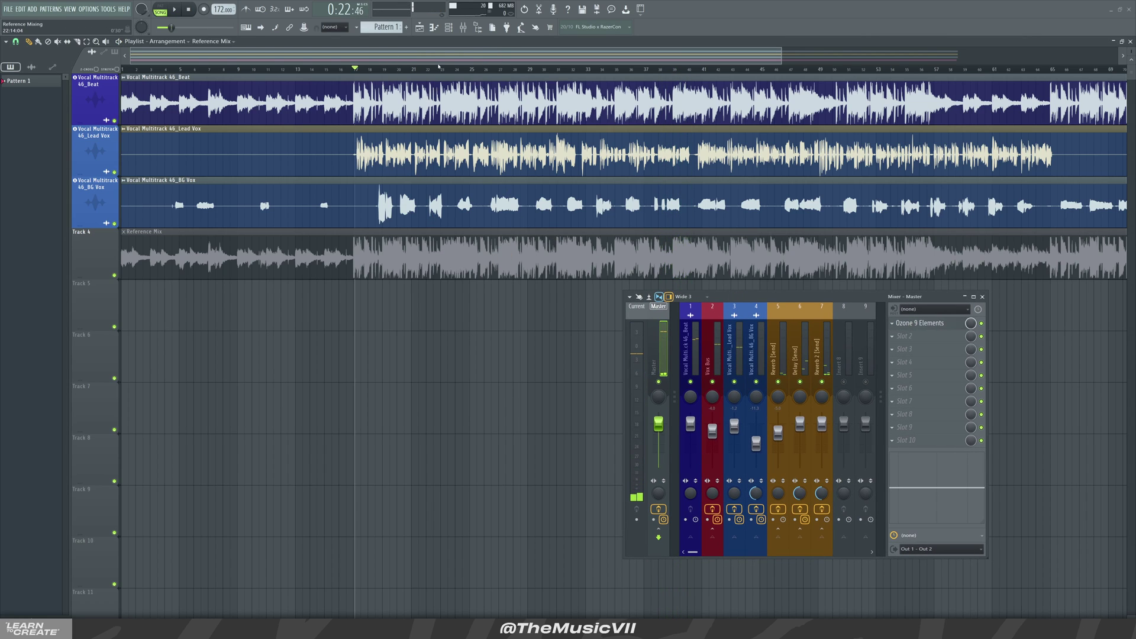
Step: Mute the beat and vocal clips, unmute the Reference Mix, bypass the Master effects, and play the reference from two positions
key(t)
drag(398, 98, 356, 207)
key(space)
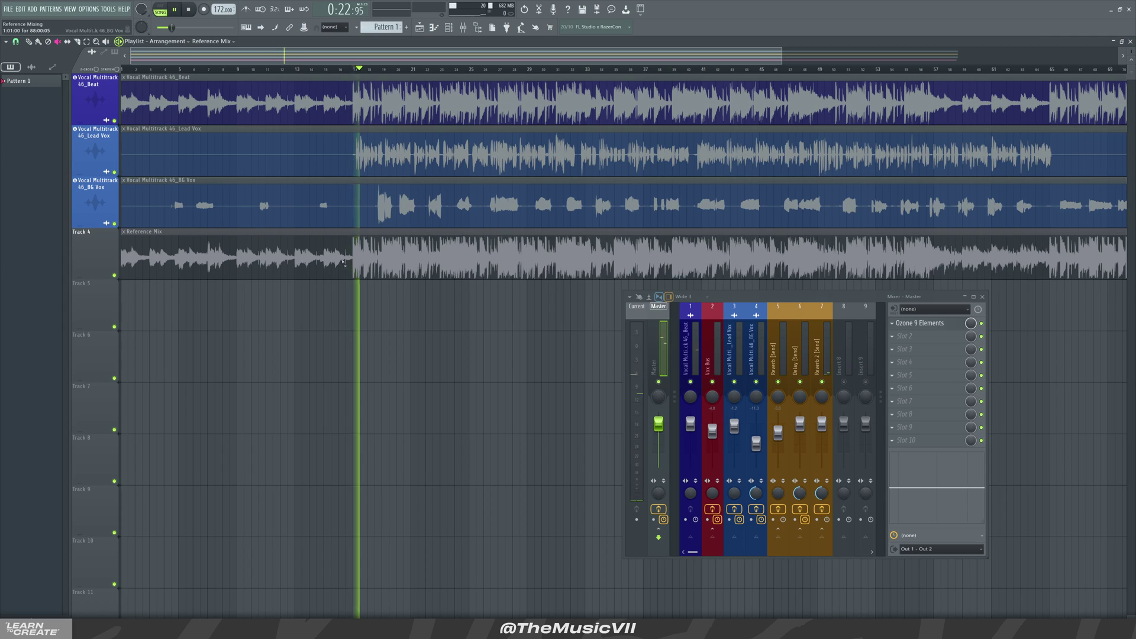
click(345, 262)
key(space)
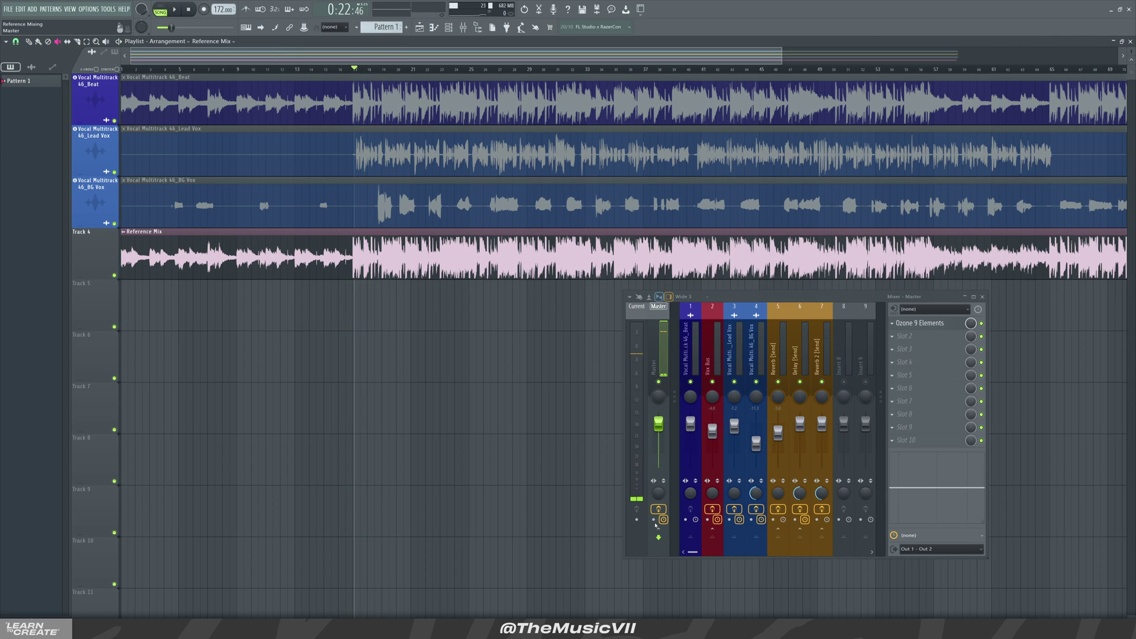
key(space)
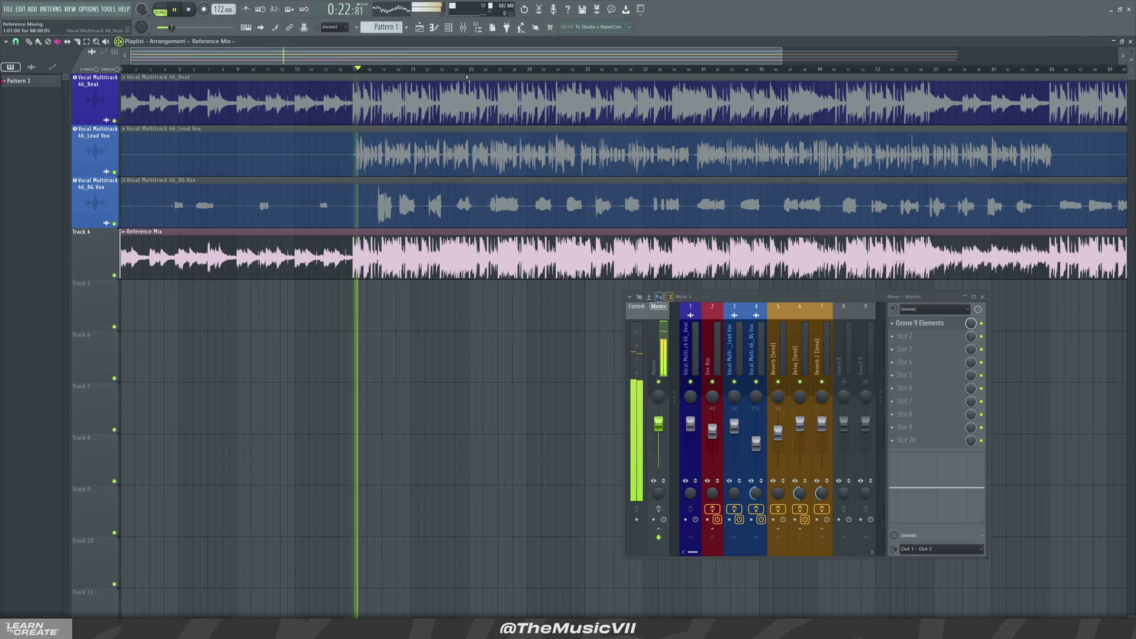
click(512, 72)
key(space)
scroll(535, 330, down, 2)
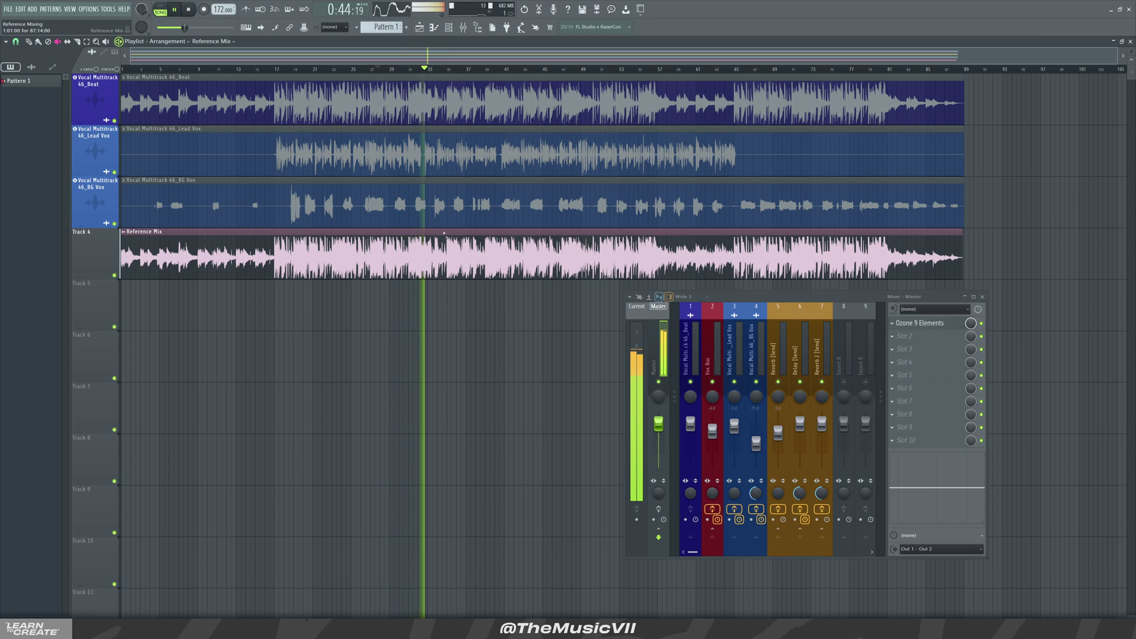
Step: Mute the Reference Mix, unmute the beat and vocal clips, re-enable the Master effects, and play the mix
key(space)
click(457, 250)
drag(451, 205, 440, 110)
key(space)
key(space)
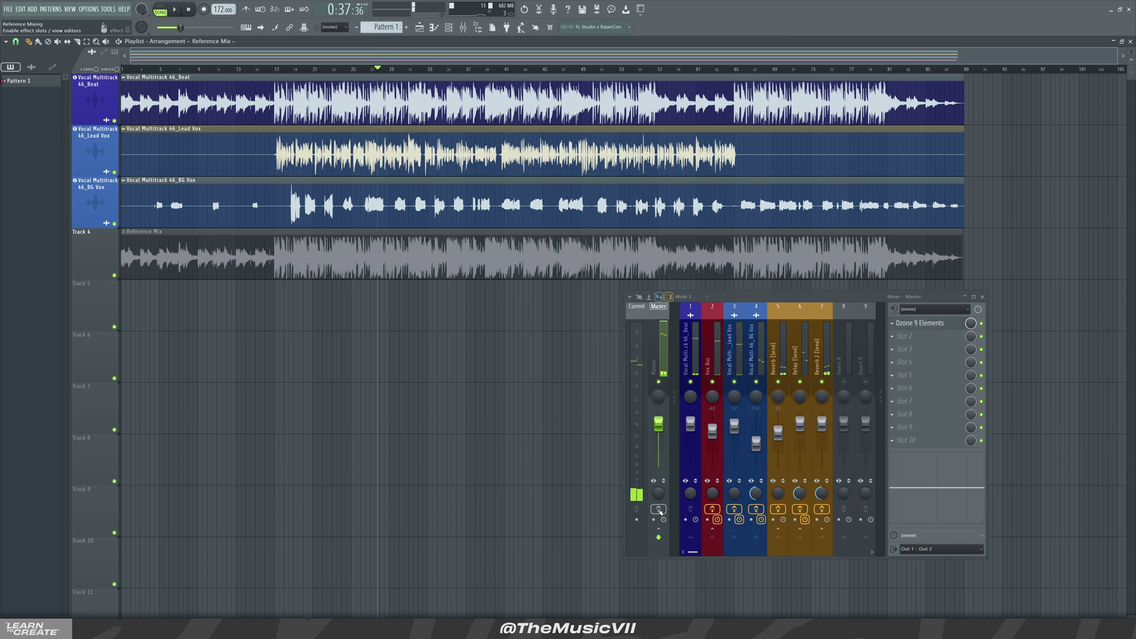
key(space)
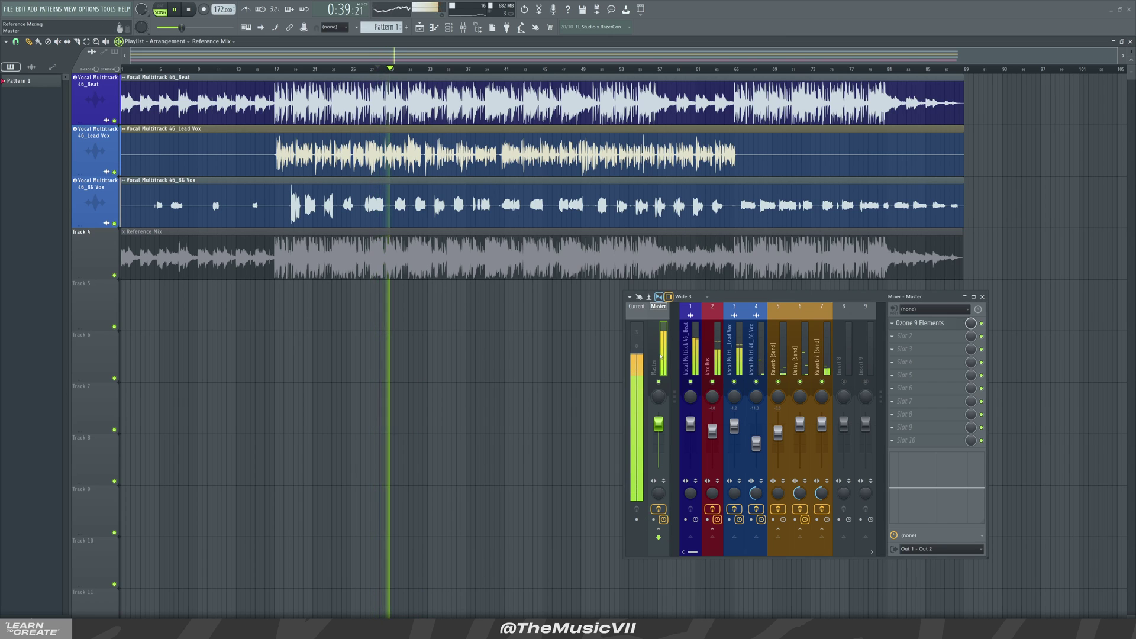
Step: Reopen Ozone on the Master track, review its Equalizer and Maximizer modules during playback, and close the plugin
click(710, 355)
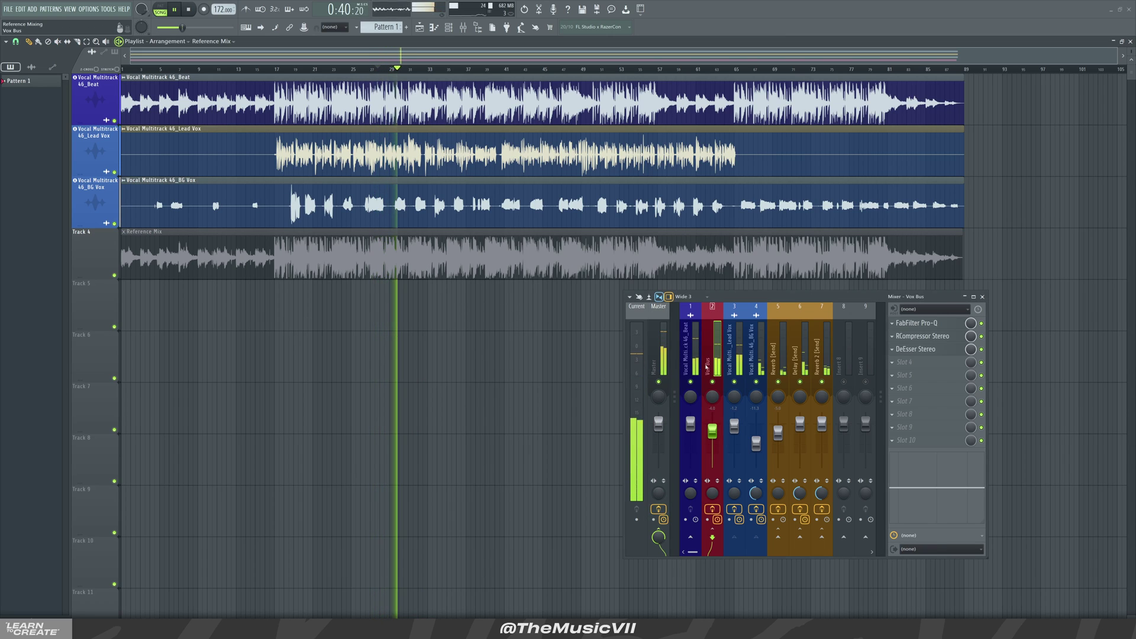
click(654, 336)
click(915, 325)
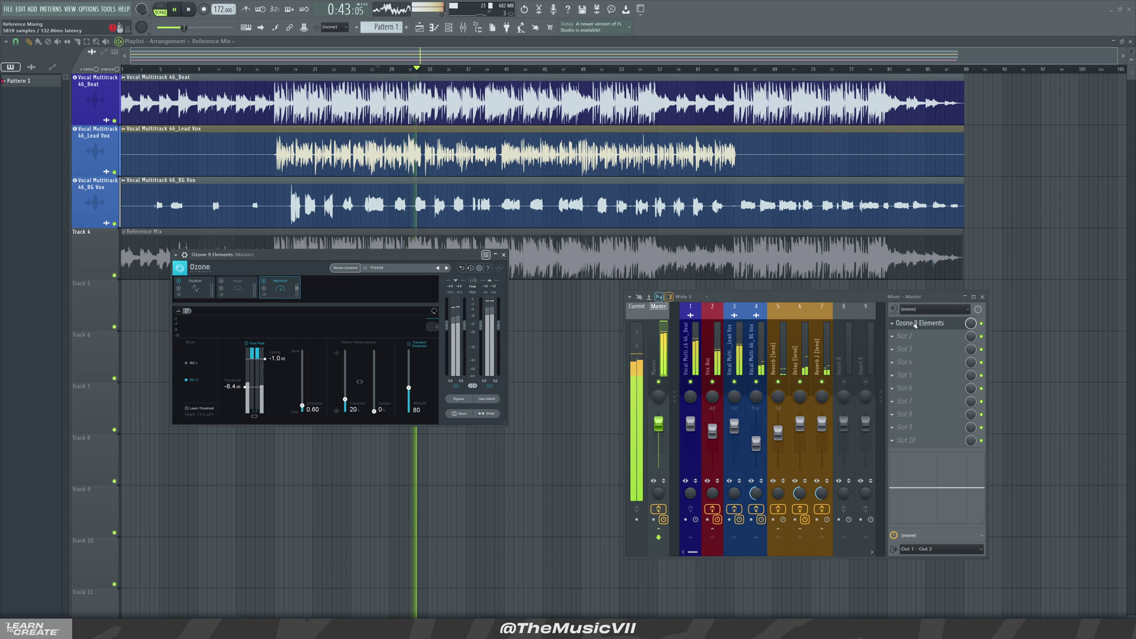
click(911, 324)
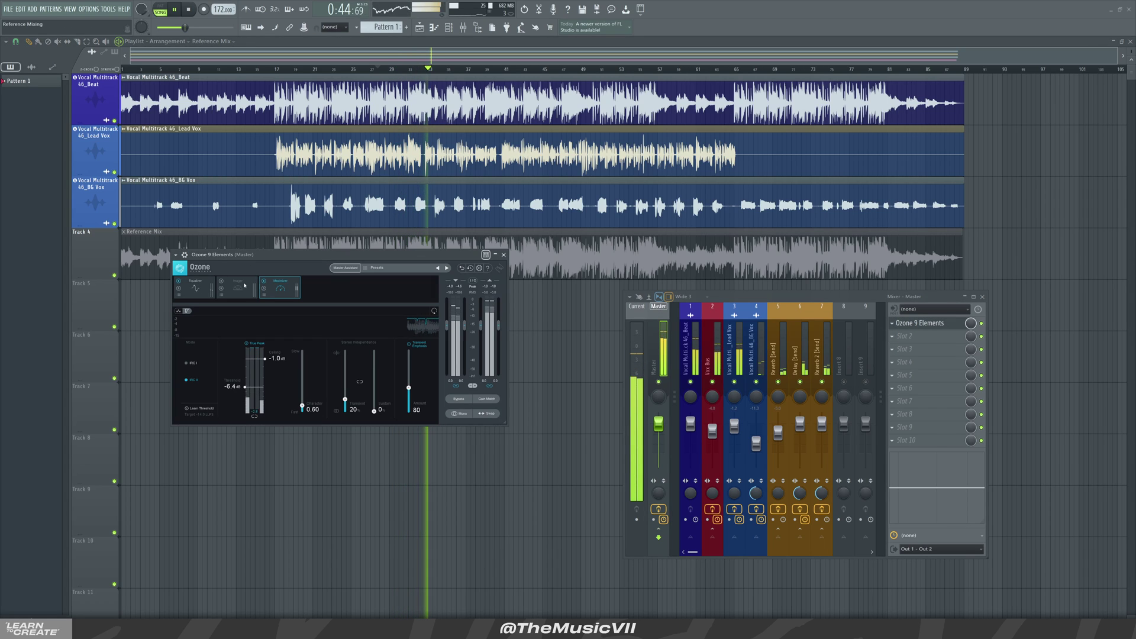
click(197, 290)
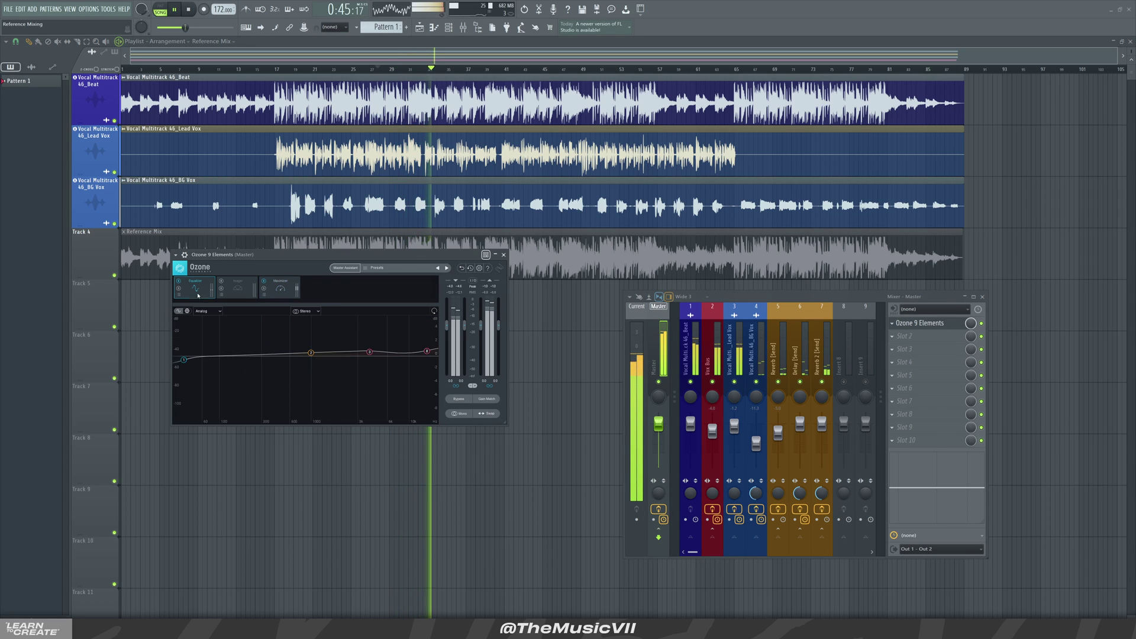
click(283, 294)
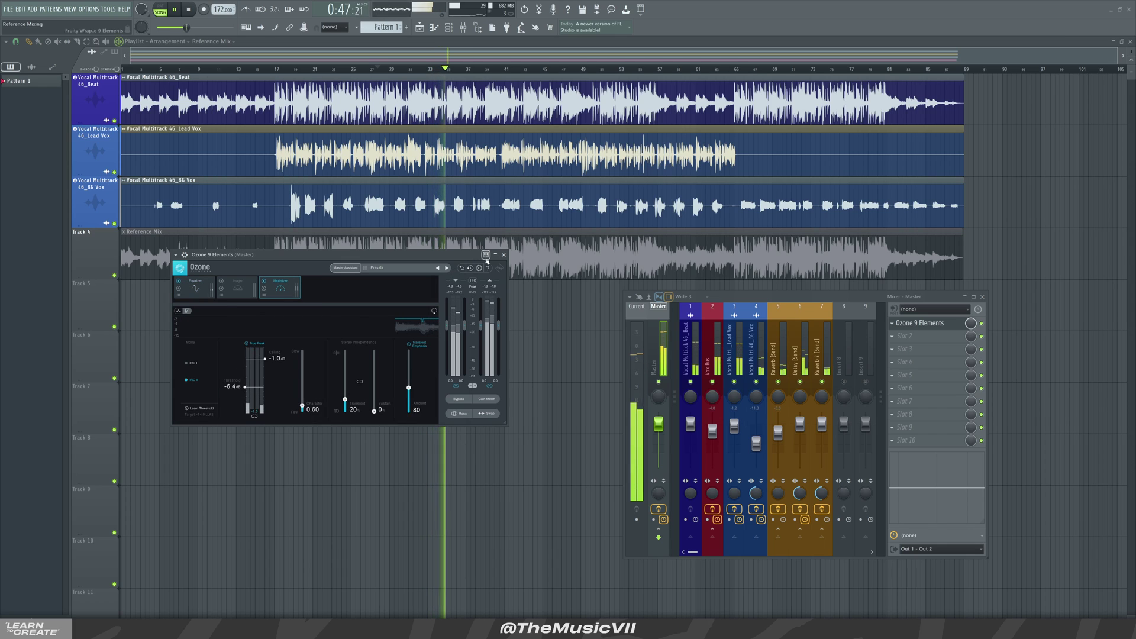
click(503, 255)
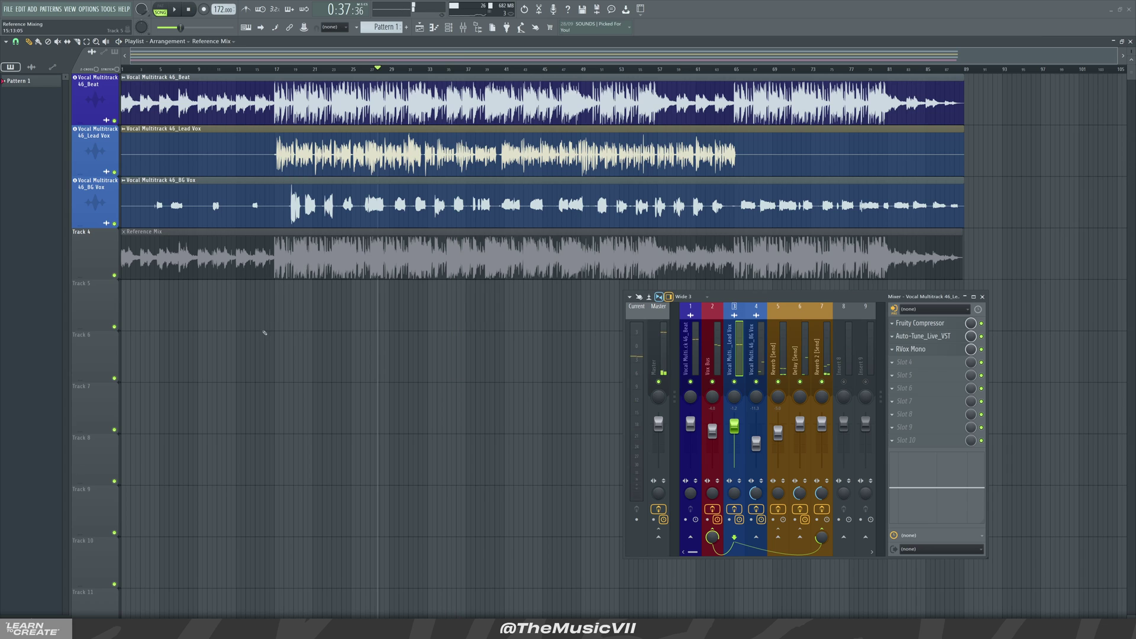
Step: Trim the empty sections from both ends of the Lead Vox clip so it spans about bars 17 to 65
scroll(265, 236, up, 4)
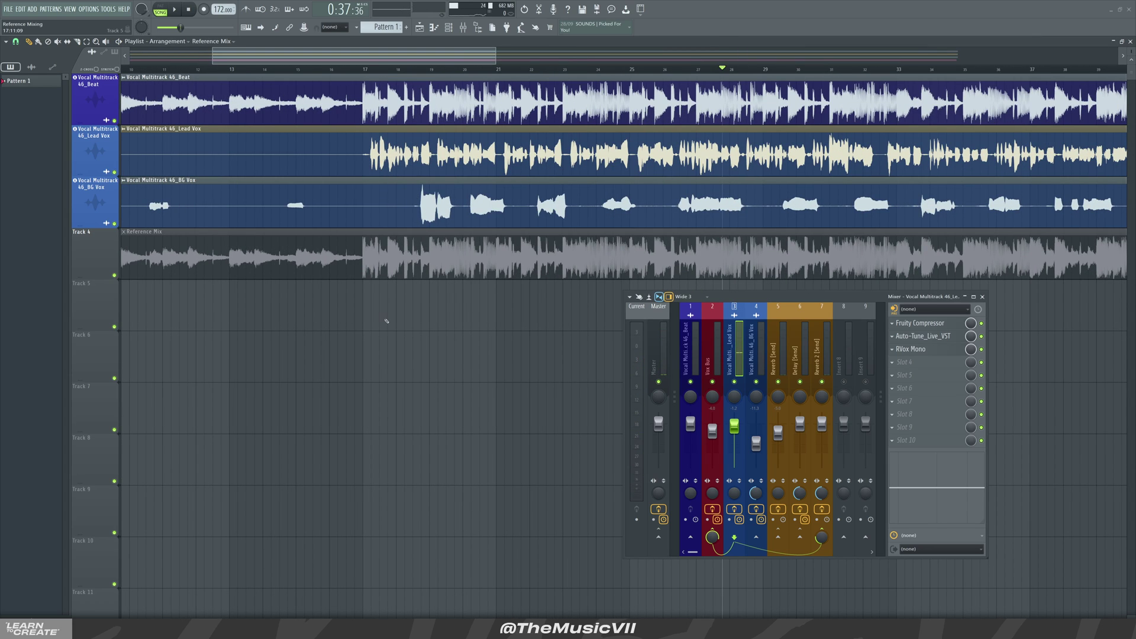
scroll(386, 322, down, 3)
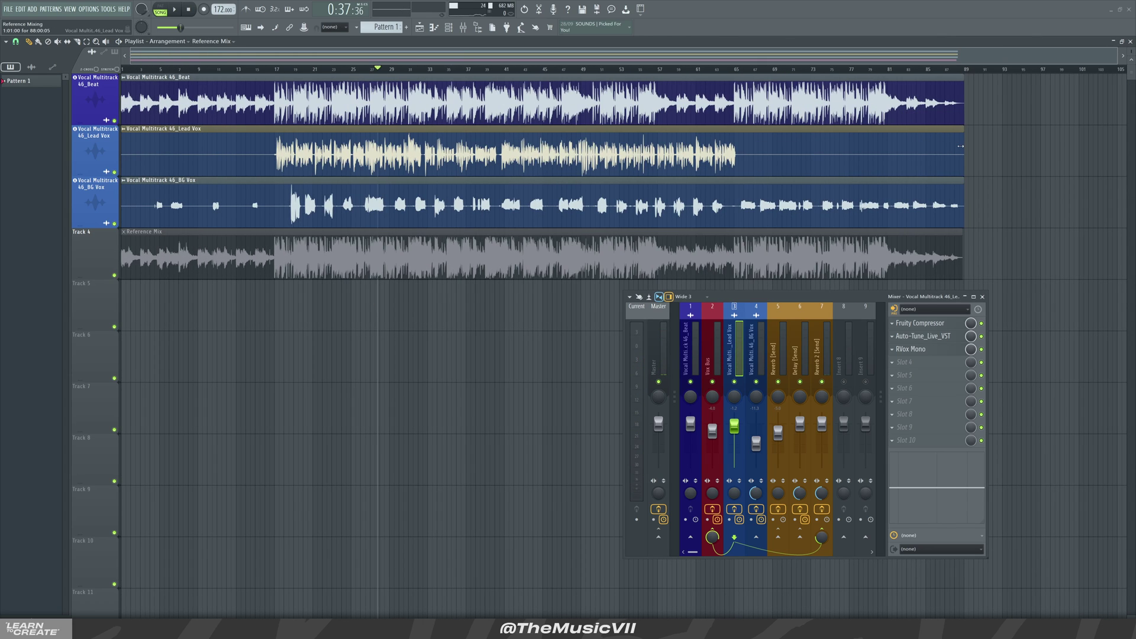
drag(959, 146, 733, 173)
key(space)
ctrl+drag(811, 170, 631, 190)
key(ctrl+d)
drag(123, 156, 274, 155)
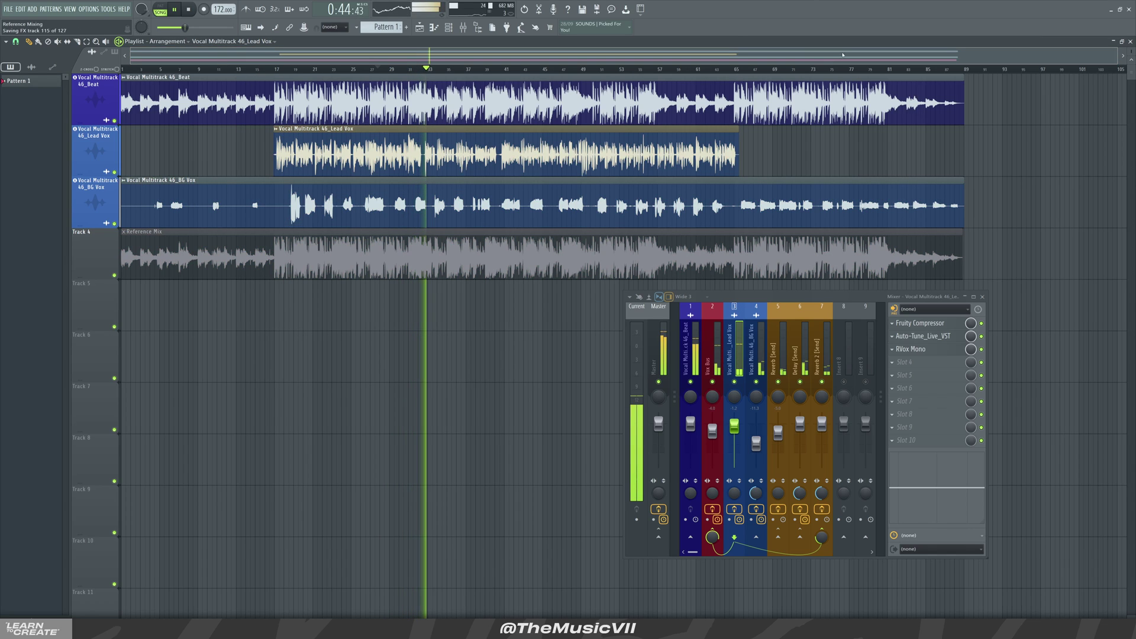
Step: Mute the Reverb 2, Delay and Reverb sends during playback to hear the dry vocals, and unmute them again
scroll(791, 277, up, 3)
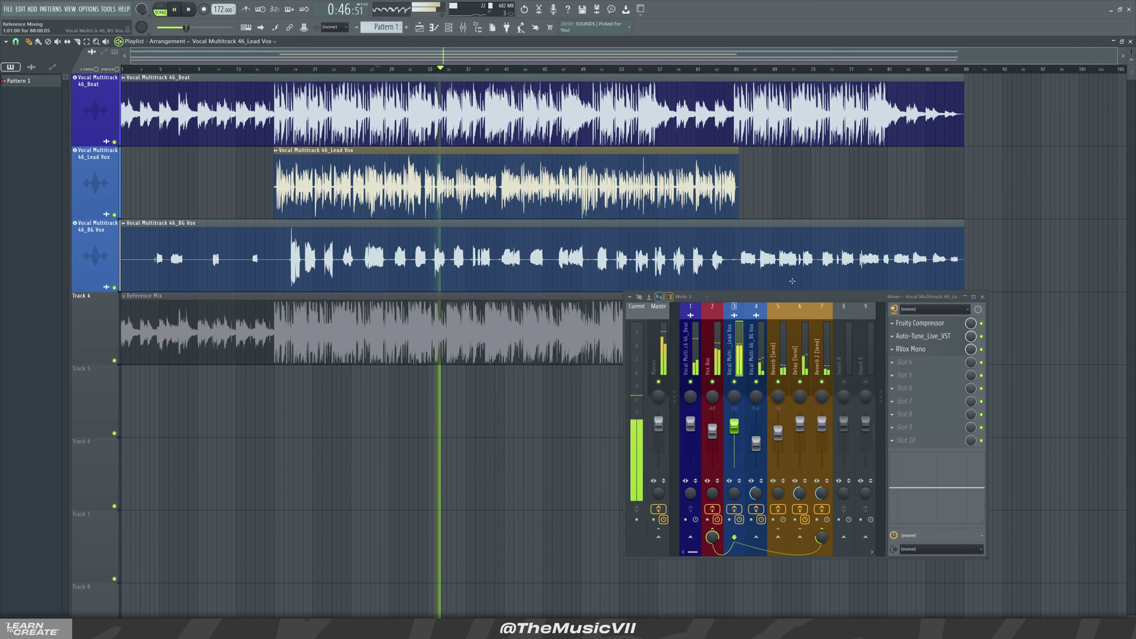
drag(727, 296, 785, 281)
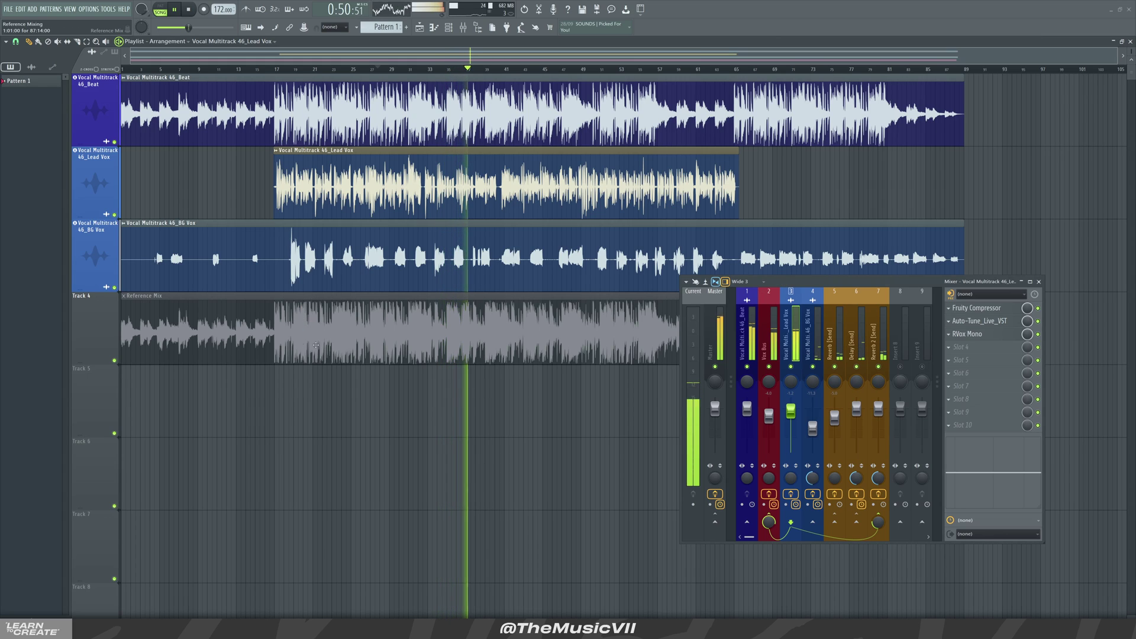
click(879, 366)
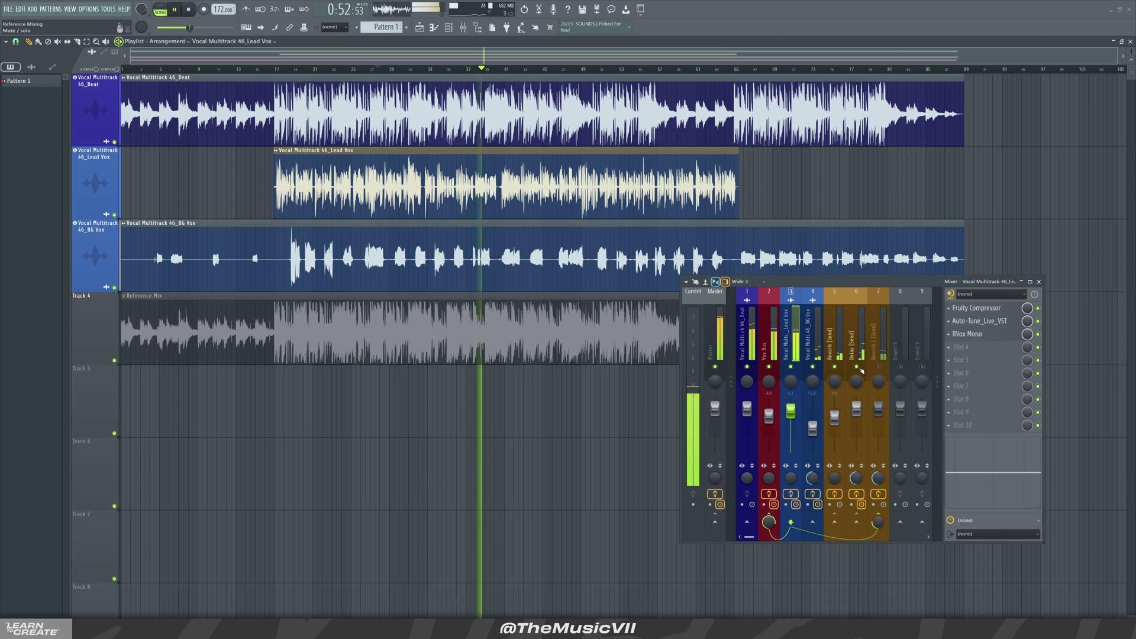
click(857, 366)
click(834, 366)
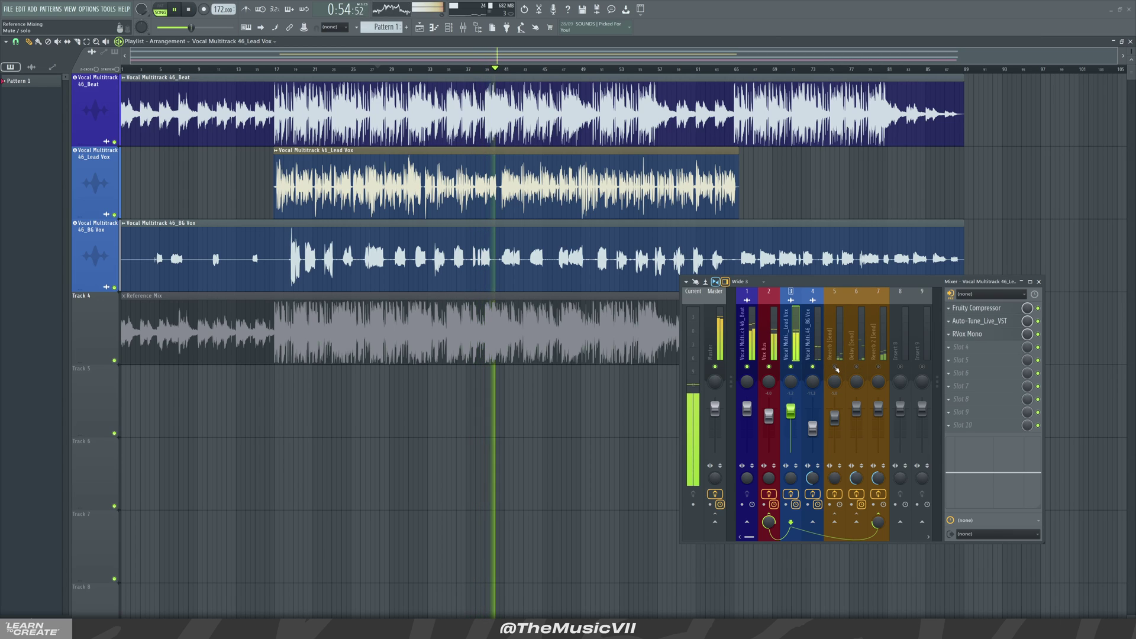
click(856, 366)
click(878, 367)
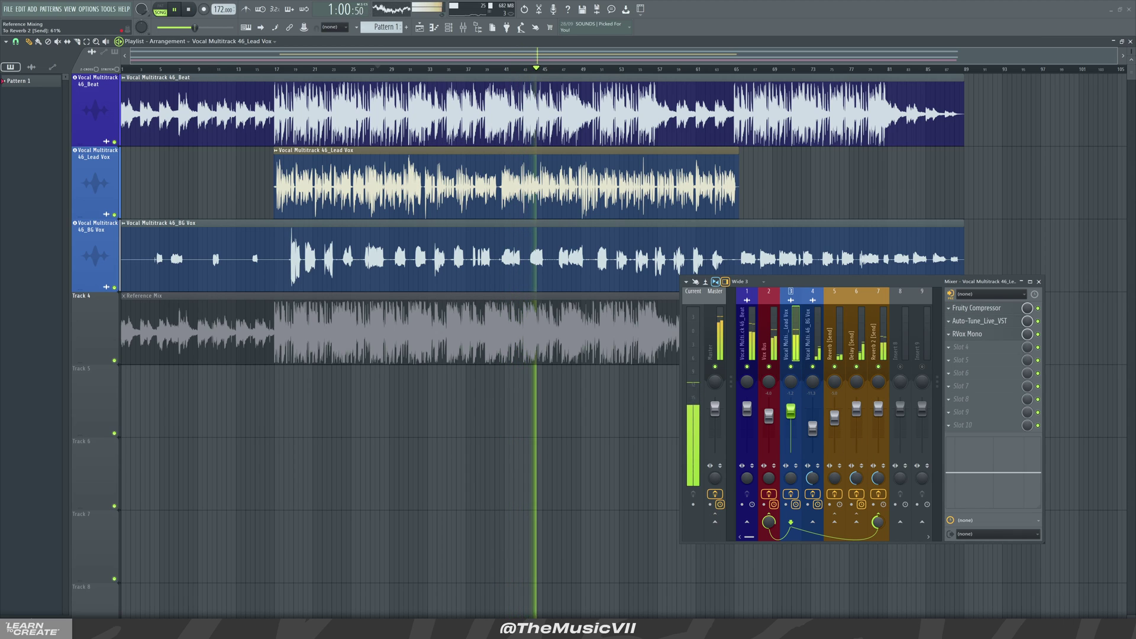
Step: Review the Reverb 2 send and the Lead Vox mixer track while the song plays, and stop playback
click(878, 343)
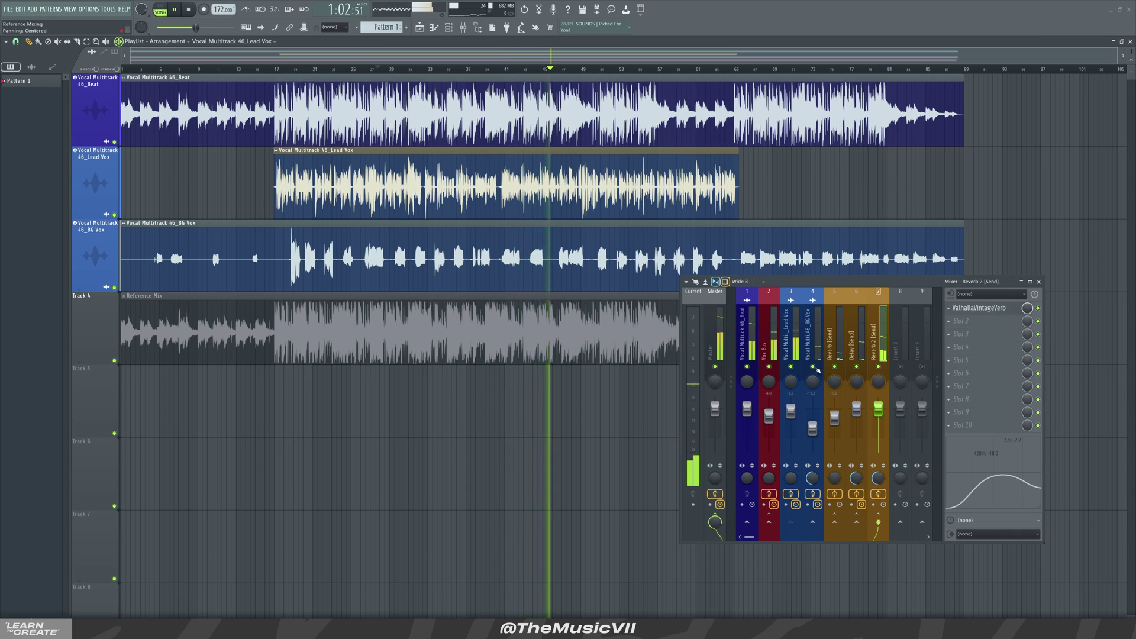
click(791, 444)
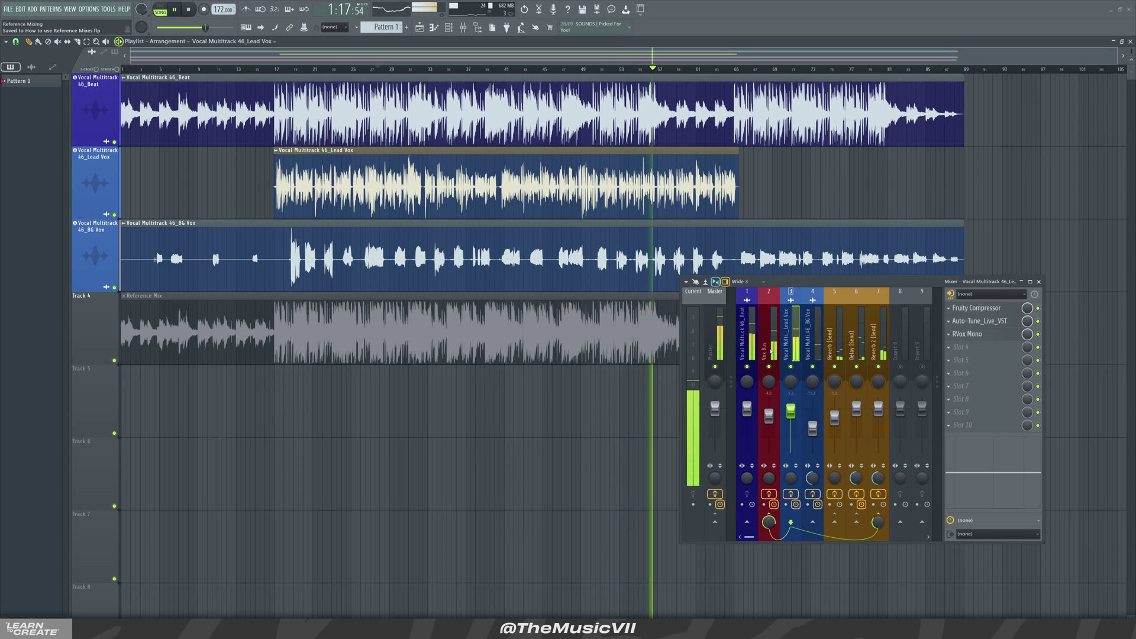
key(space)
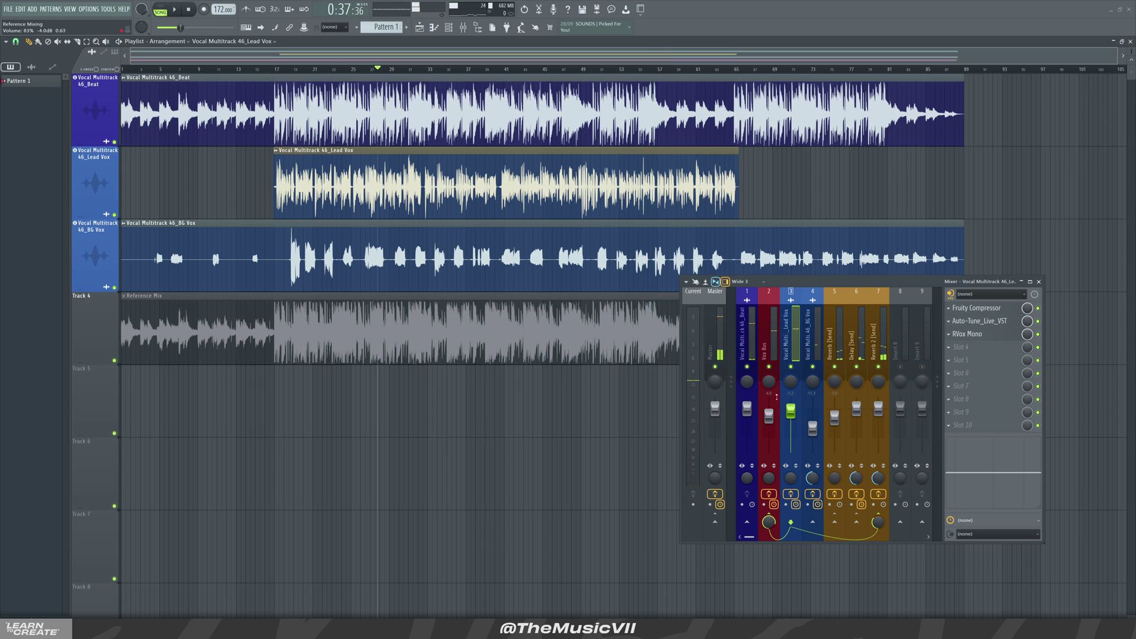
Step: Play only the Reference Mix with the Master effects bypassed, and switch the active clips back to the beat and vocals
click(417, 318)
drag(492, 83, 456, 233)
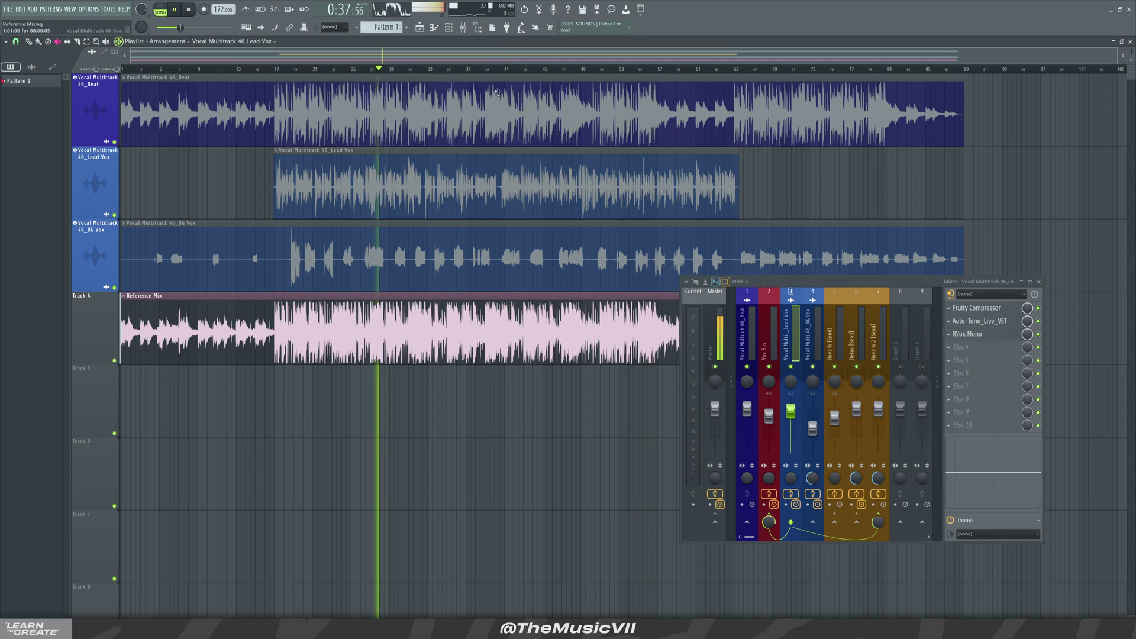
key(space)
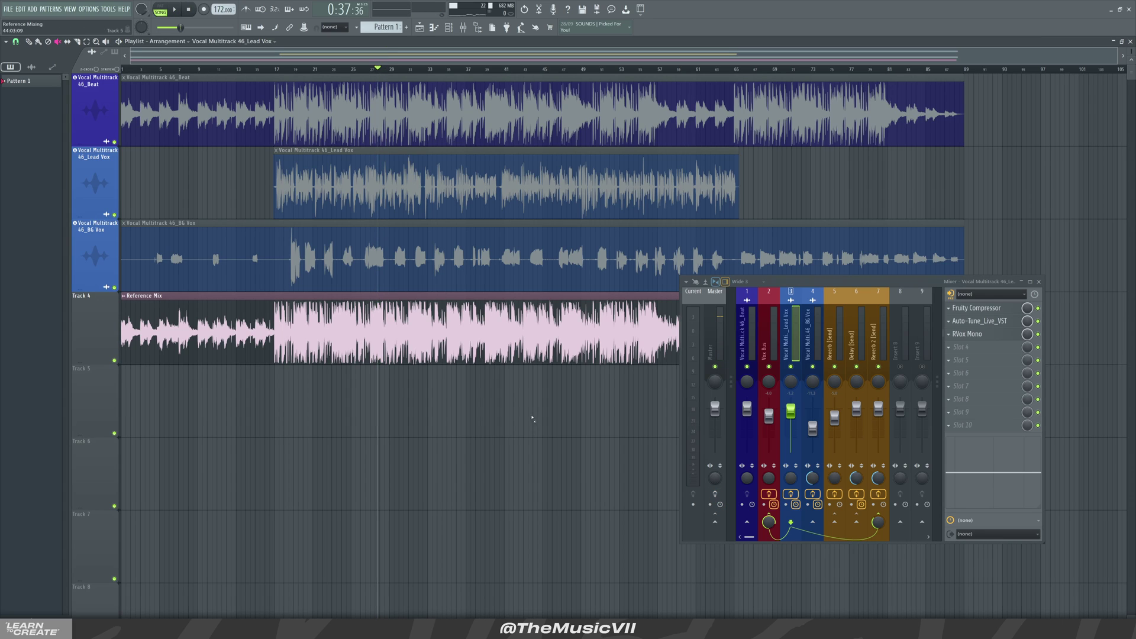
key(space)
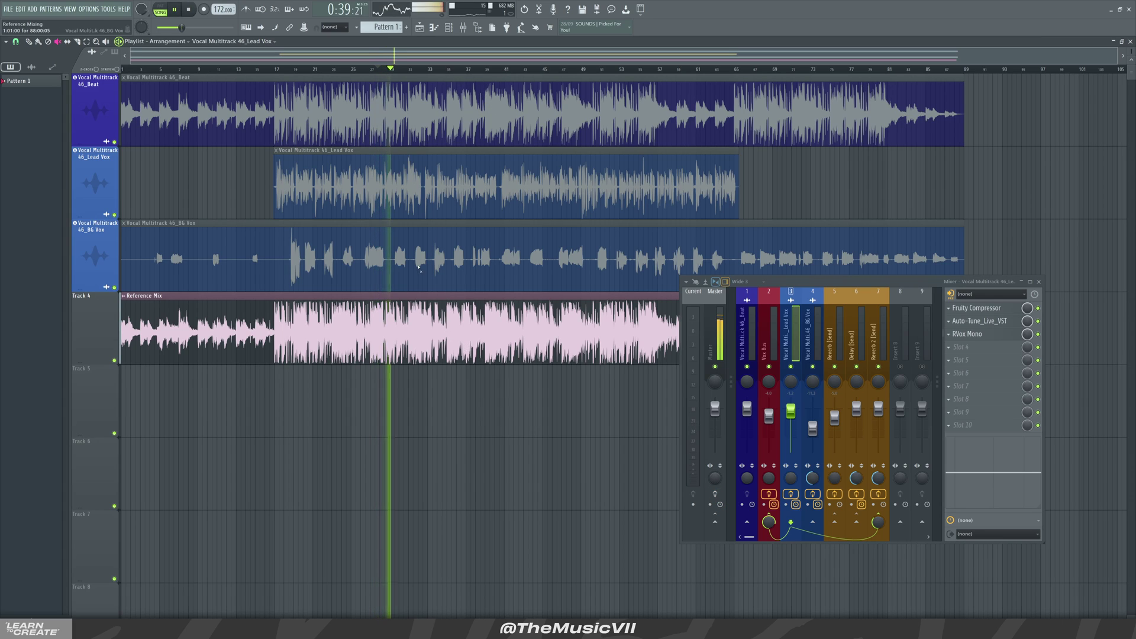
key(space)
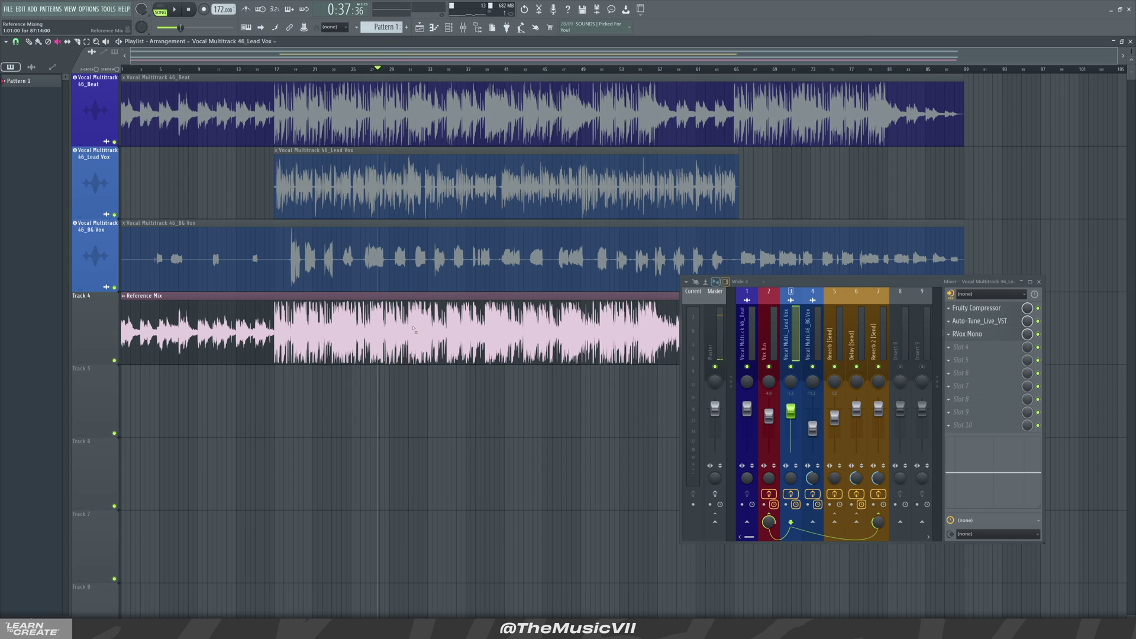
click(413, 328)
drag(555, 280, 529, 111)
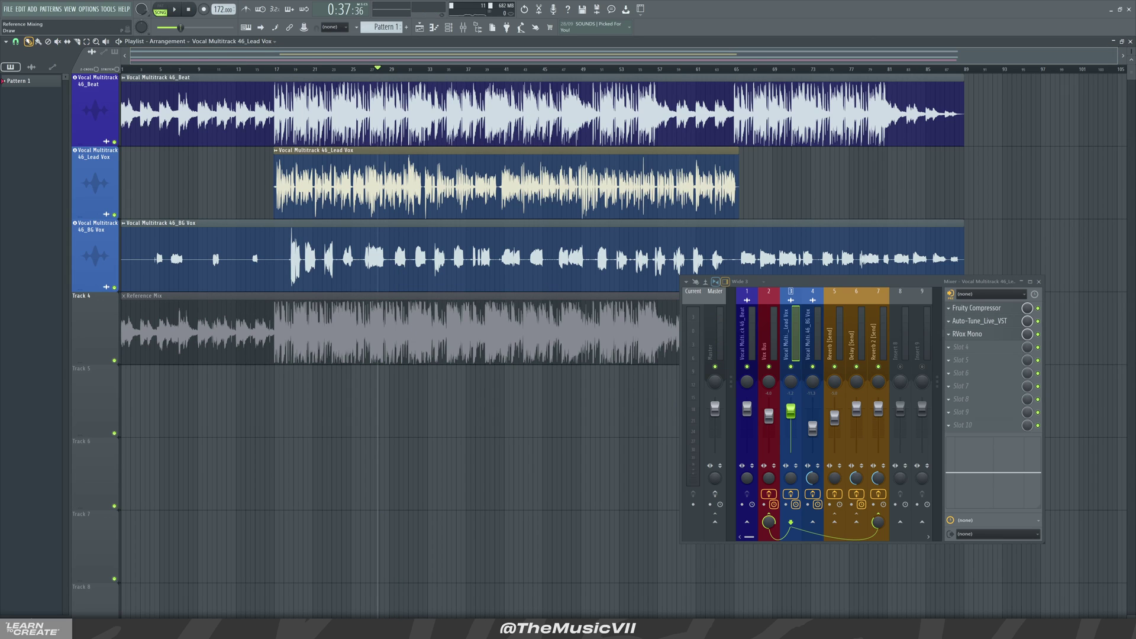
Step: Change the playlist snap setting to Bar
click(16, 41)
click(24, 153)
click(15, 42)
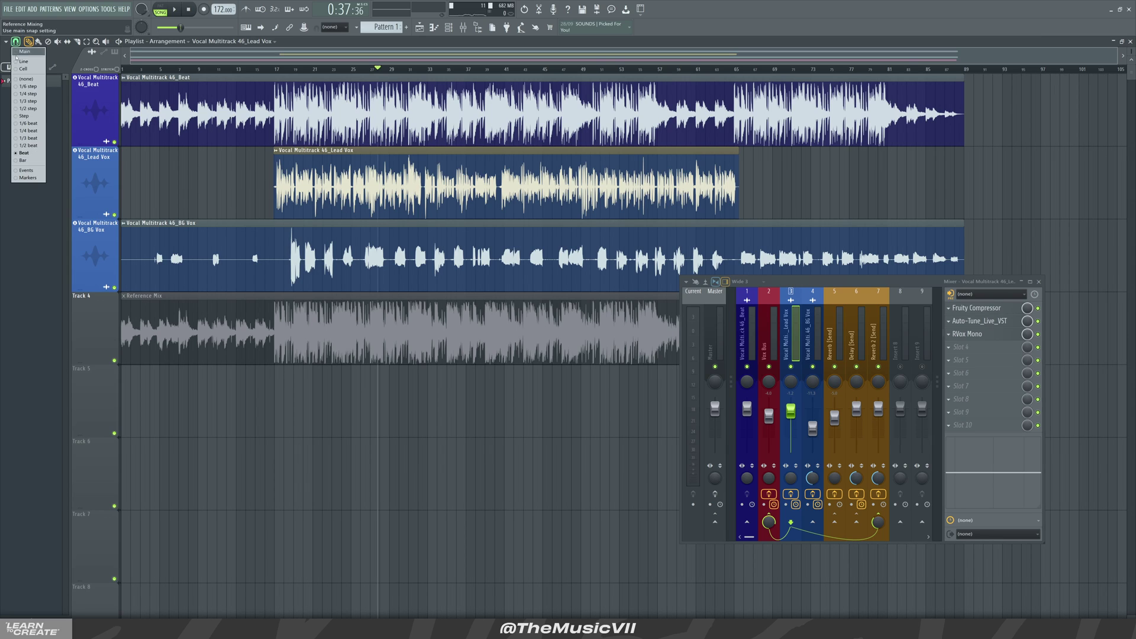
click(28, 162)
Step: Move the mixer clear of the tracks and review the effect chains on the Vox Bus and Master tracks
drag(841, 282, 880, 265)
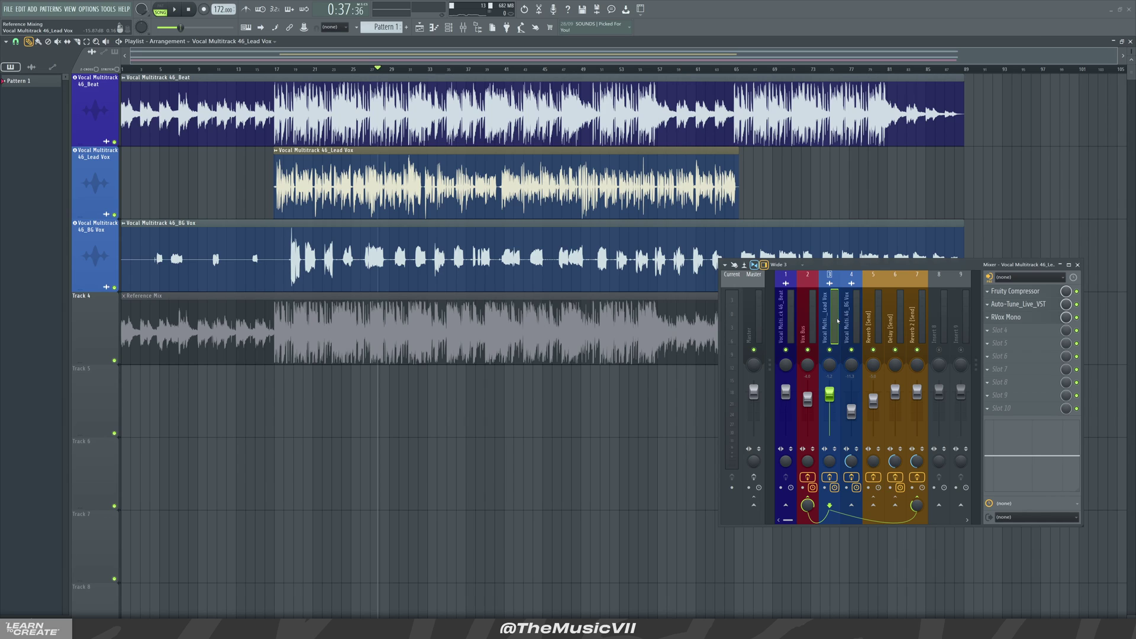
click(808, 320)
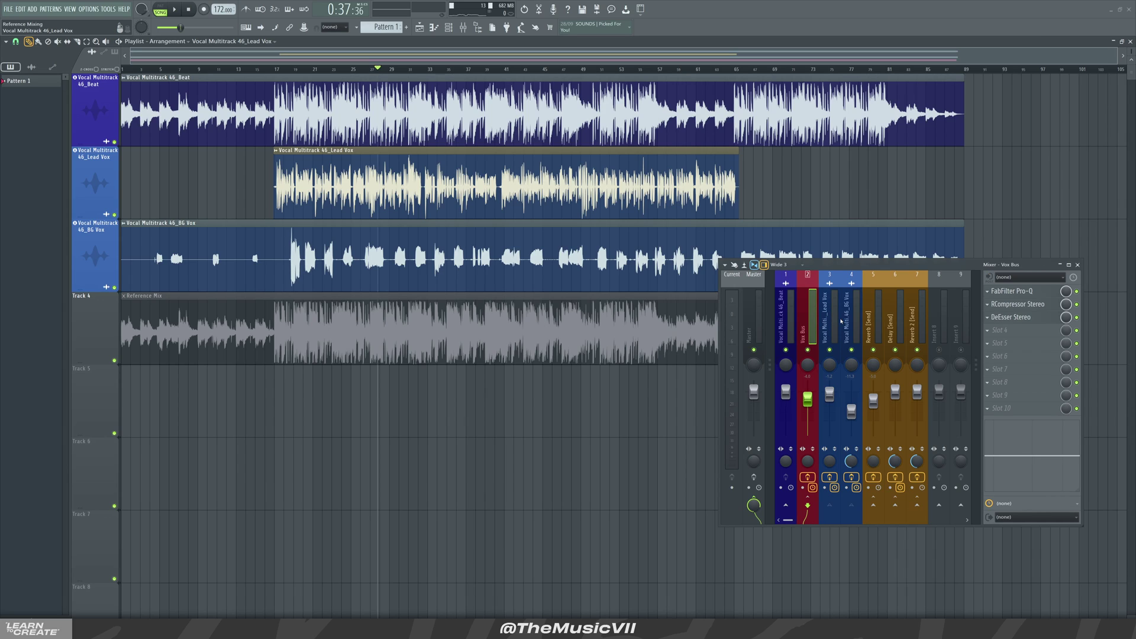
click(750, 326)
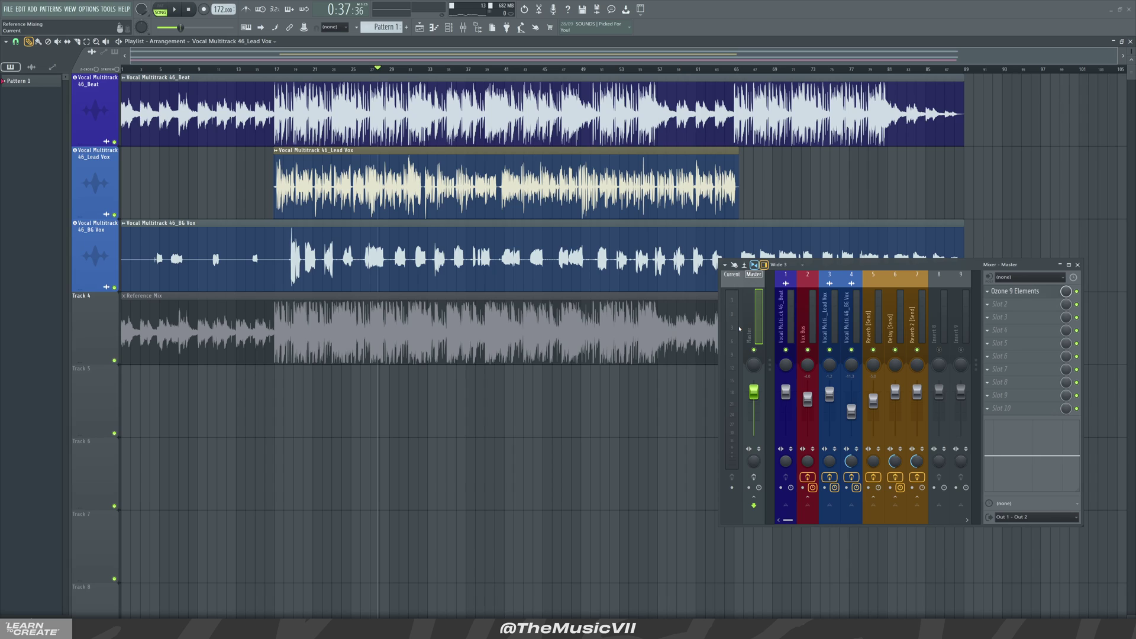